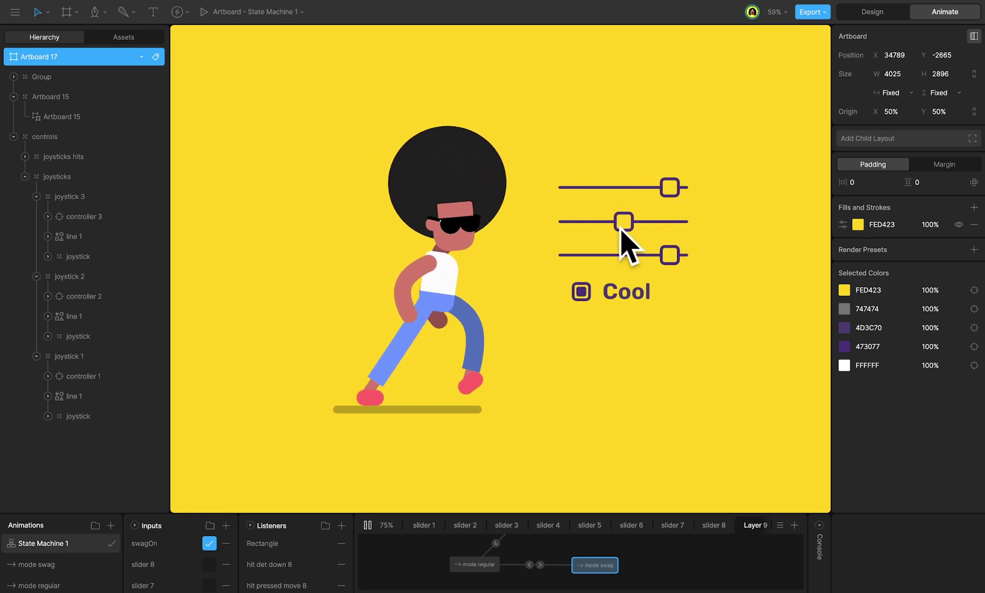
- Toggle Cool off and back on while pushing the top slider knob left and back right
left_click(581, 291)
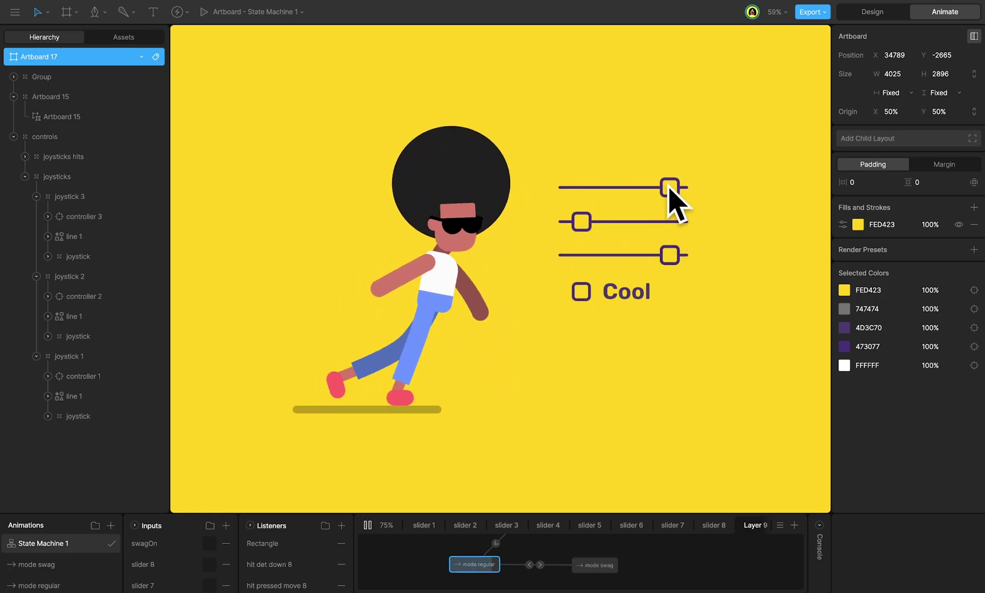
left_click_drag(668, 188, 683, 258)
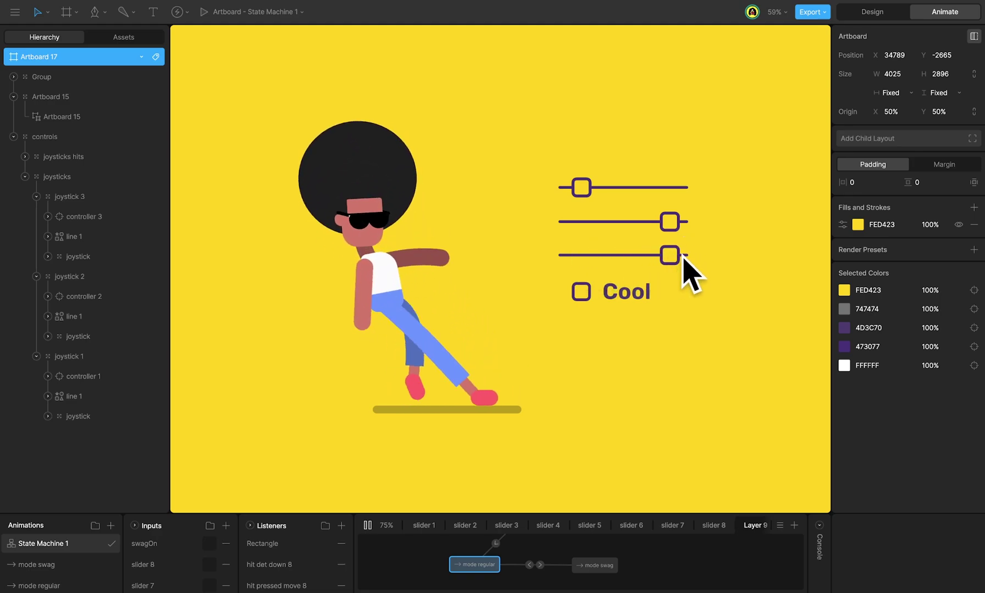
left_click_drag(589, 191, 576, 231)
left_click(581, 292)
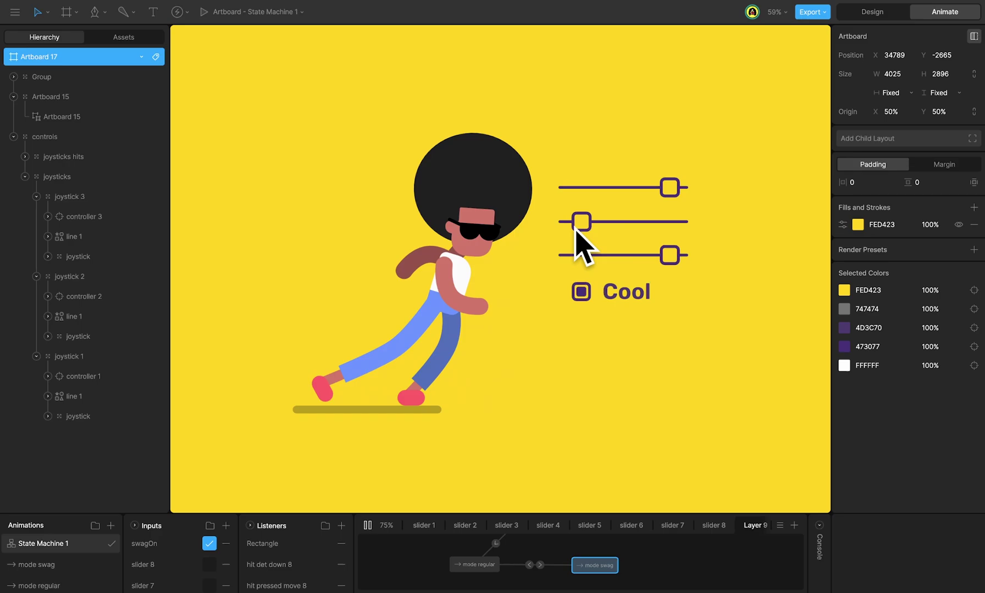
- Pull the top and bottom sliders left, then move the joystick knob to lean the character
left_click_drag(671, 190, 583, 192)
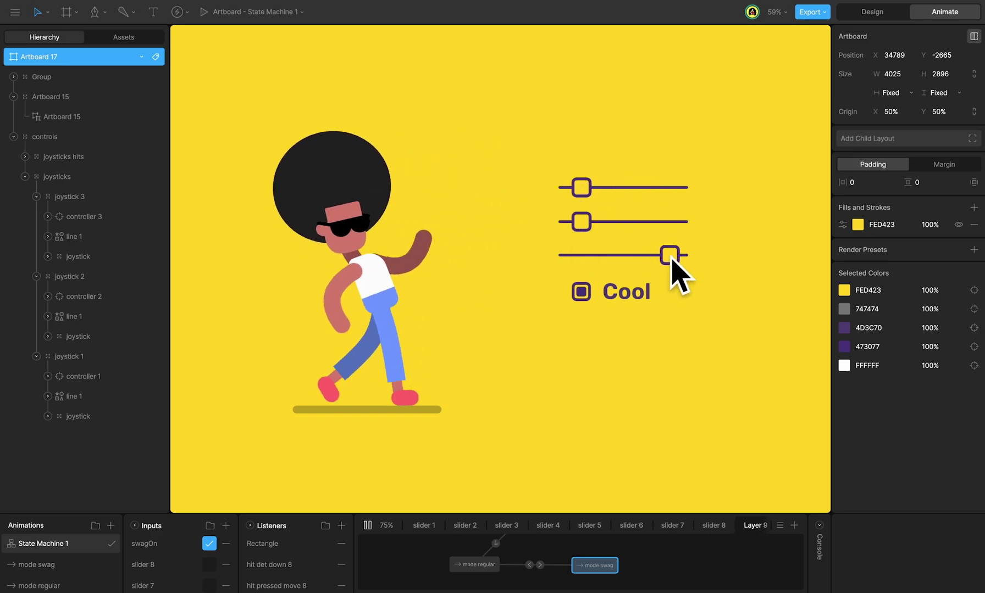
left_click_drag(672, 258, 583, 260)
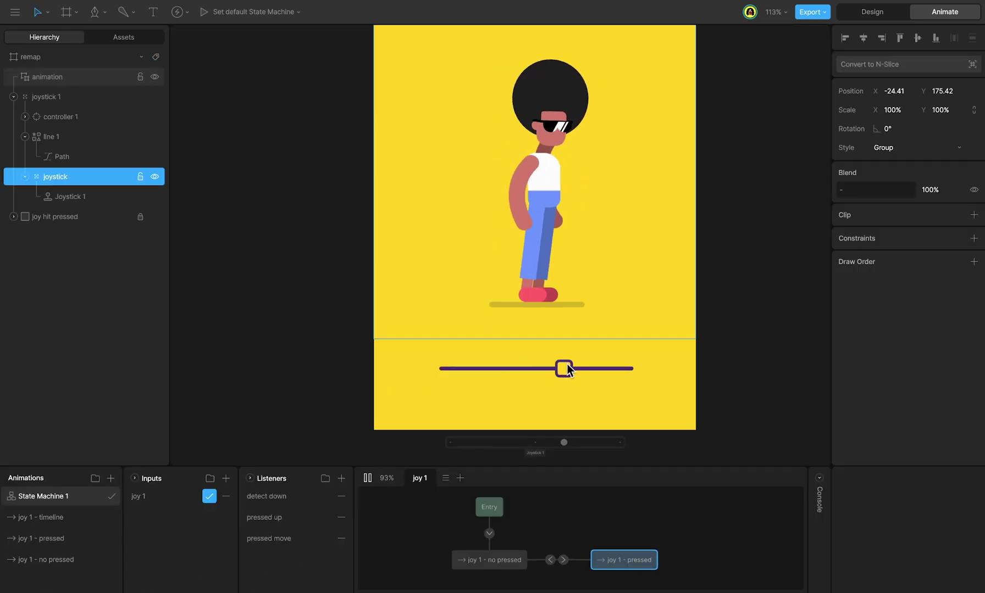
left_click_drag(562, 368, 469, 367)
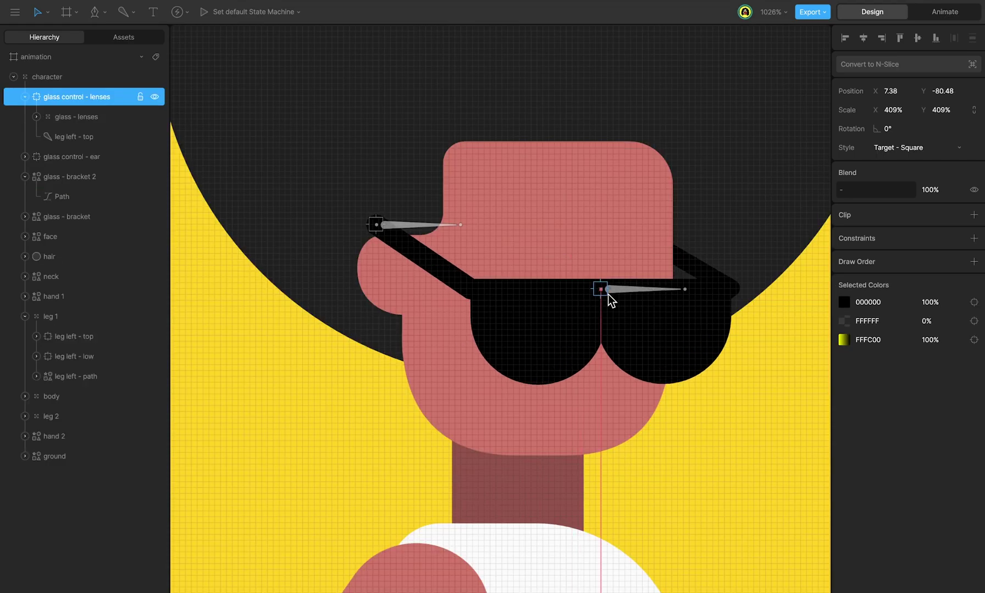
- Pose the glasses, head and body controls, scrub the joystick timeline, and slide the joystick to lean the character
mouse_move(609, 299)
left_mouse_down()
mouse_move(582, 299)
mouse_move(609, 299)
left_mouse_up()
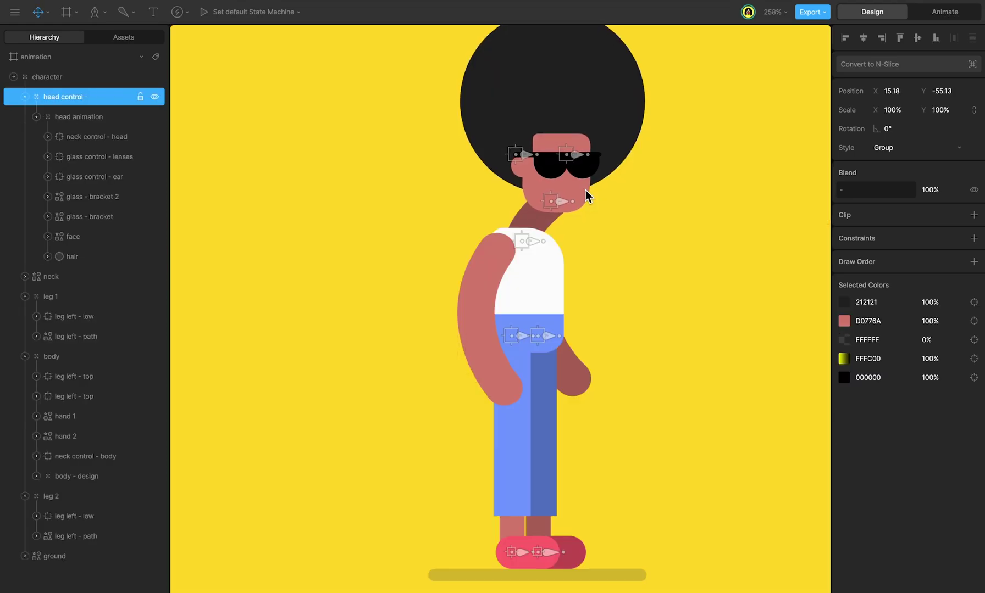
left_click_drag(587, 195, 525, 199)
left_click_drag(528, 275, 550, 395)
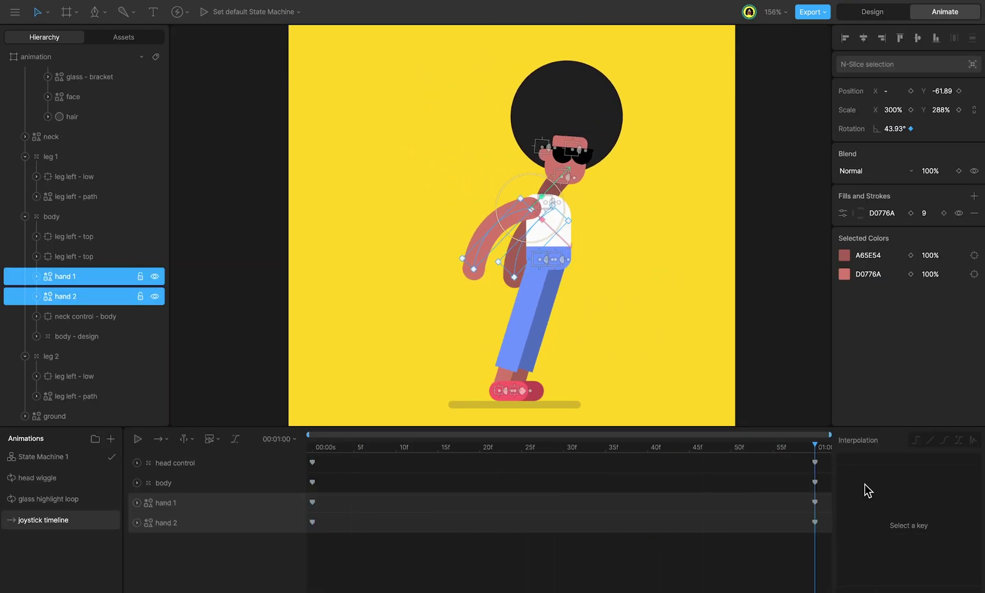
left_click_drag(330, 503, 578, 508)
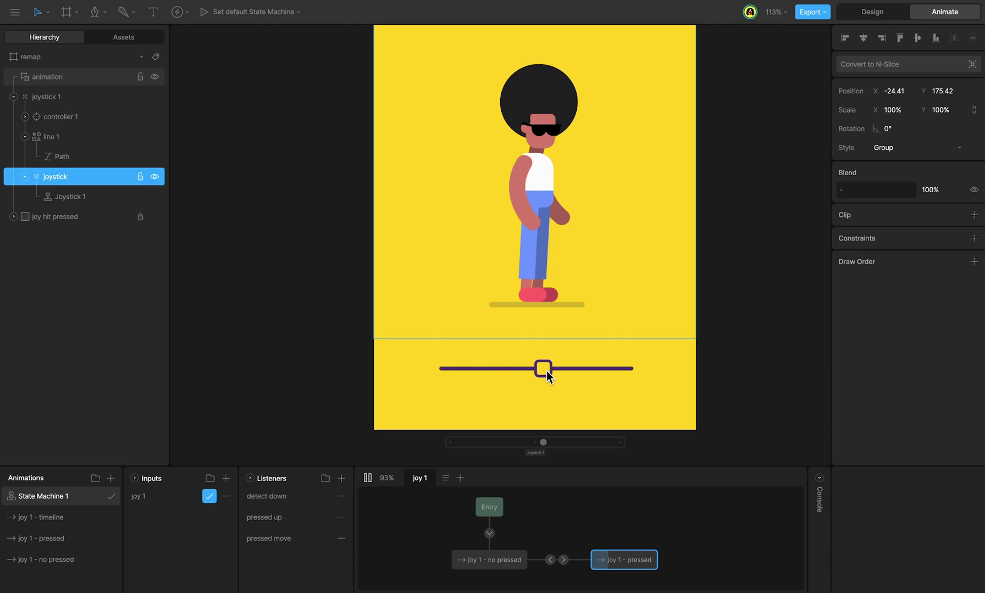
mouse_move(546, 371)
left_mouse_down()
mouse_move(621, 372)
mouse_move(442, 373)
mouse_move(624, 376)
mouse_move(469, 375)
mouse_move(621, 376)
mouse_move(488, 374)
mouse_move(553, 375)
left_mouse_up()
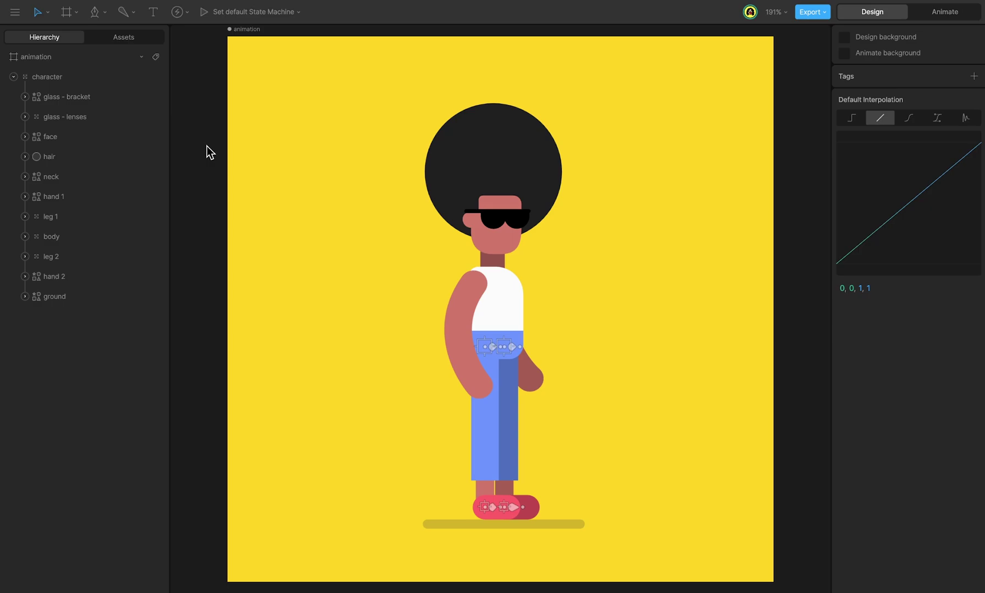
left_click(522, 151)
mouse_move(523, 150)
left_mouse_down()
mouse_move(488, 200)
mouse_move(519, 119)
mouse_move(509, 158)
left_mouse_up()
left_click_drag(514, 201, 464, 223)
left_click(501, 218)
left_click(464, 237)
left_click(453, 275)
mouse_move(453, 275)
left_mouse_down()
mouse_move(457, 257)
mouse_move(444, 307)
mouse_move(443, 292)
mouse_move(462, 291)
left_mouse_up()
left_click_drag(531, 378, 612, 326)
key("ctrl+z")
left_click(498, 339)
left_click_drag(498, 339, 556, 285)
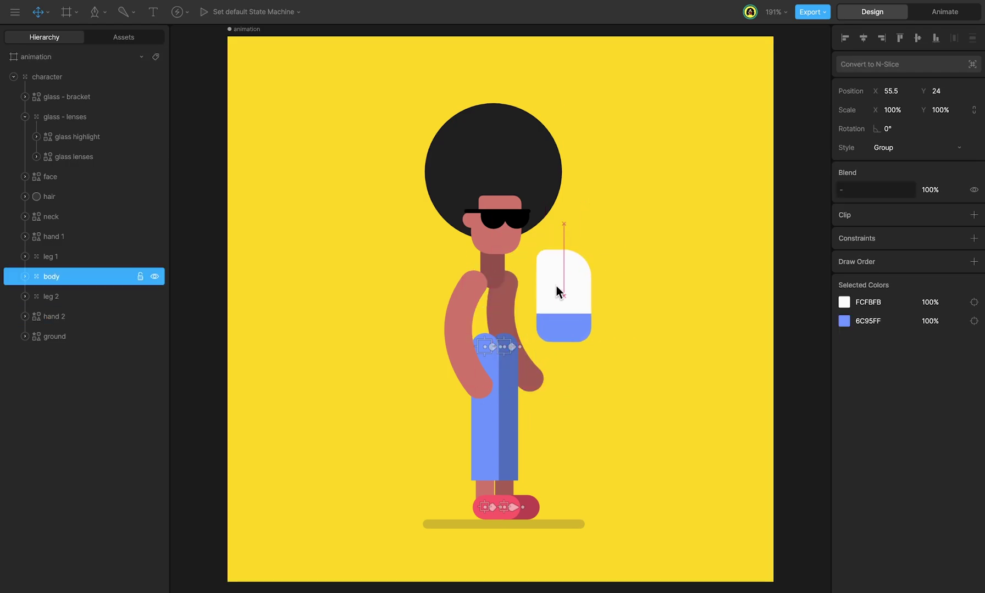
key("ctrl+z")
scroll(553, 301, "up", 3)
left_click(82, 317)
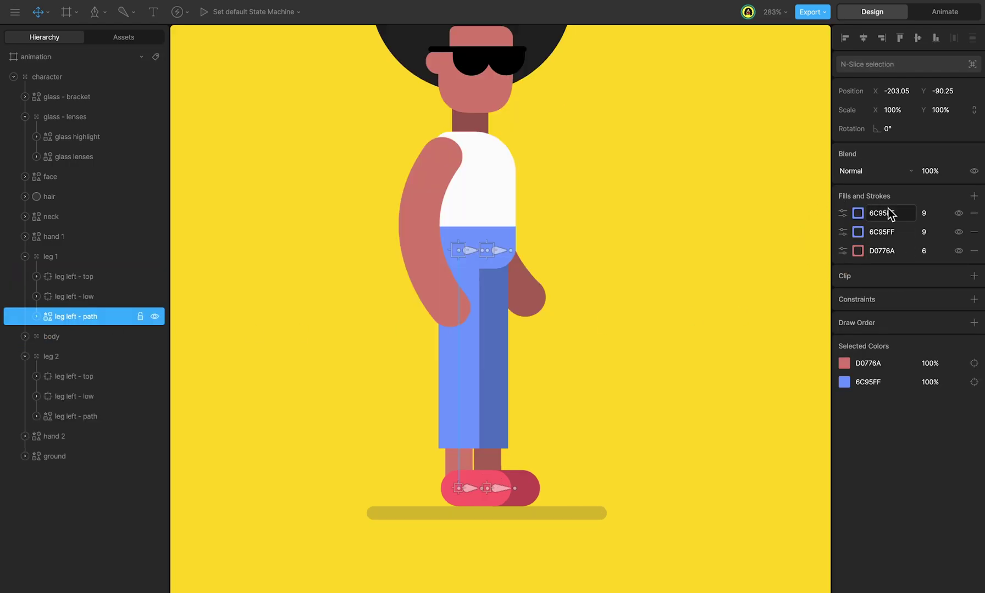
left_click(958, 213)
left_click(958, 213)
left_click(958, 232)
left_click(958, 232)
left_click(958, 248)
left_click(957, 249)
key("Return")
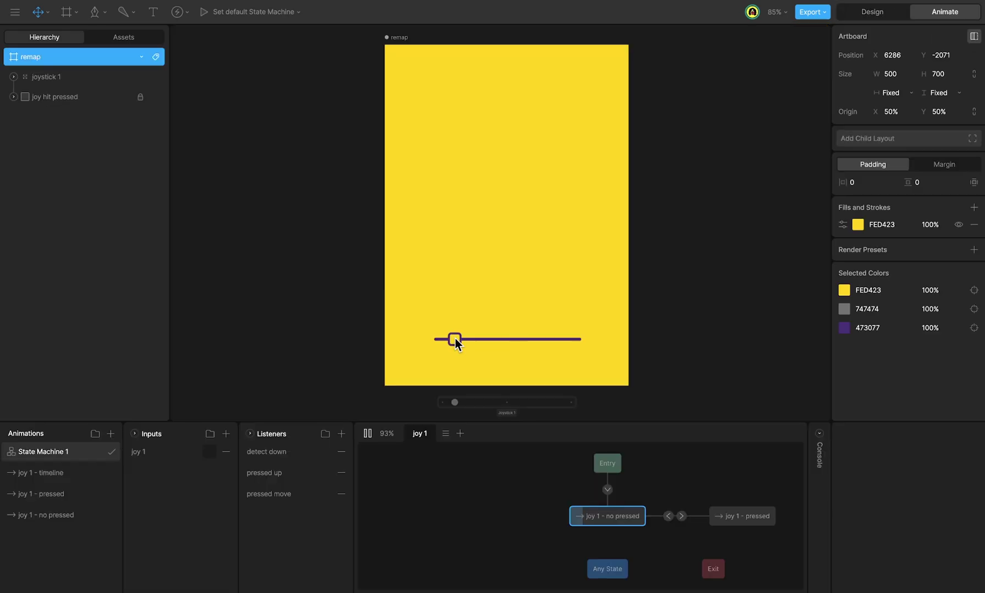
left_click_drag(453, 340, 562, 341)
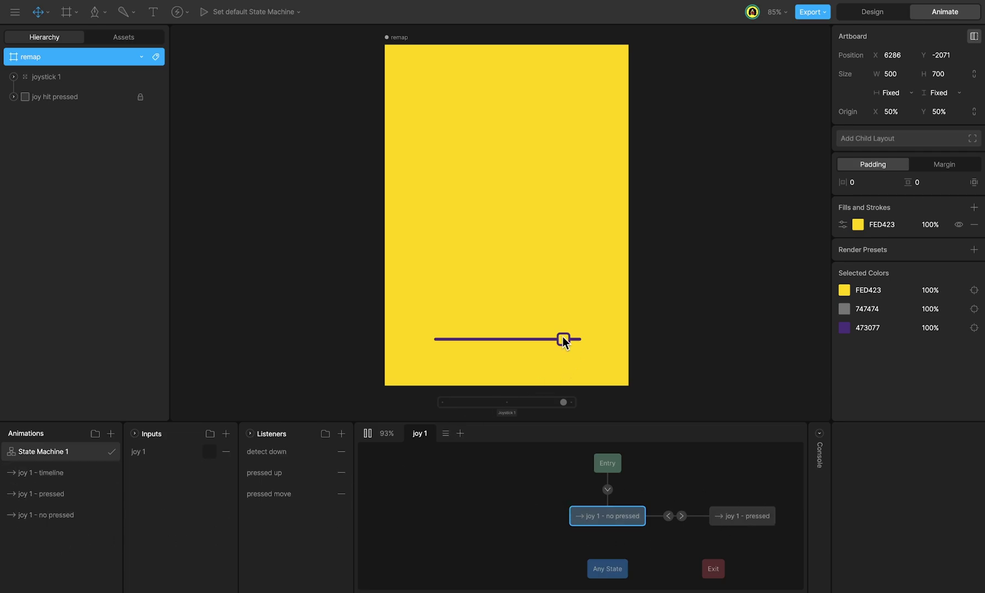
mouse_move(562, 339)
left_mouse_down()
mouse_move(451, 341)
mouse_move(574, 344)
mouse_move(444, 341)
mouse_move(565, 345)
left_mouse_up()
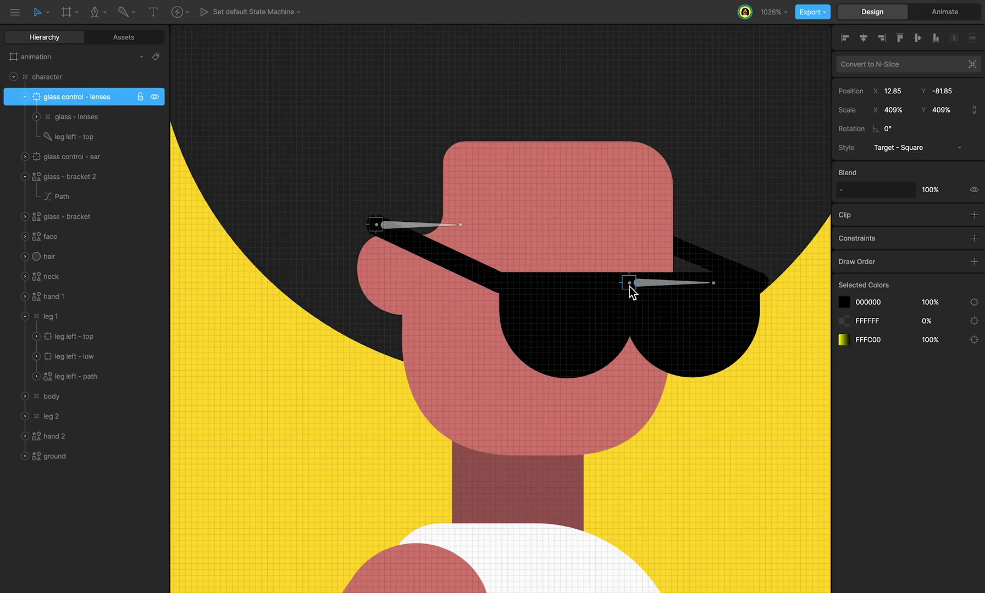
left_click_drag(631, 286, 585, 246)
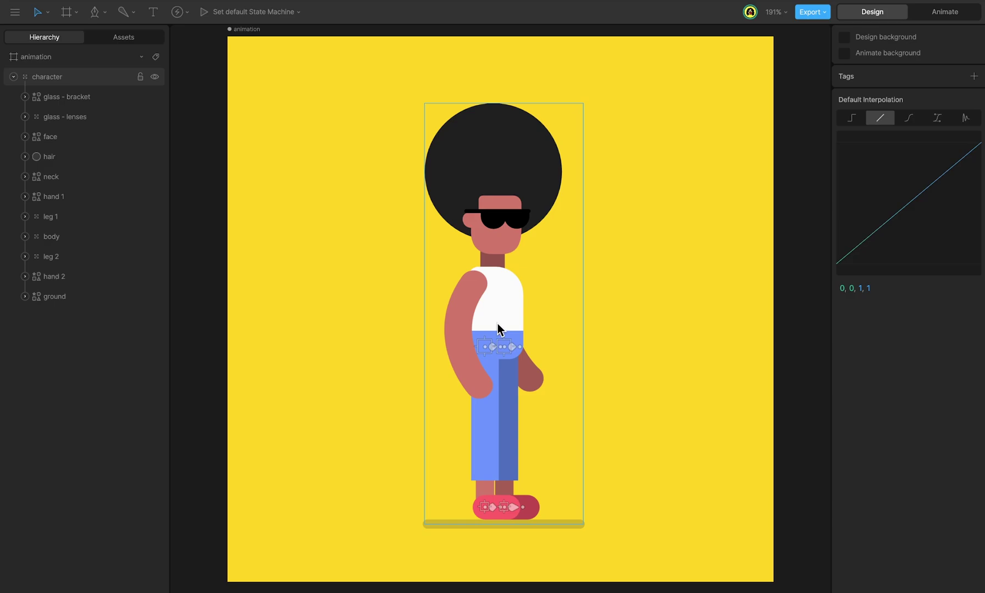
- Duplicate the leg left - top target and move the copy to the top of the character group
left_click(483, 349)
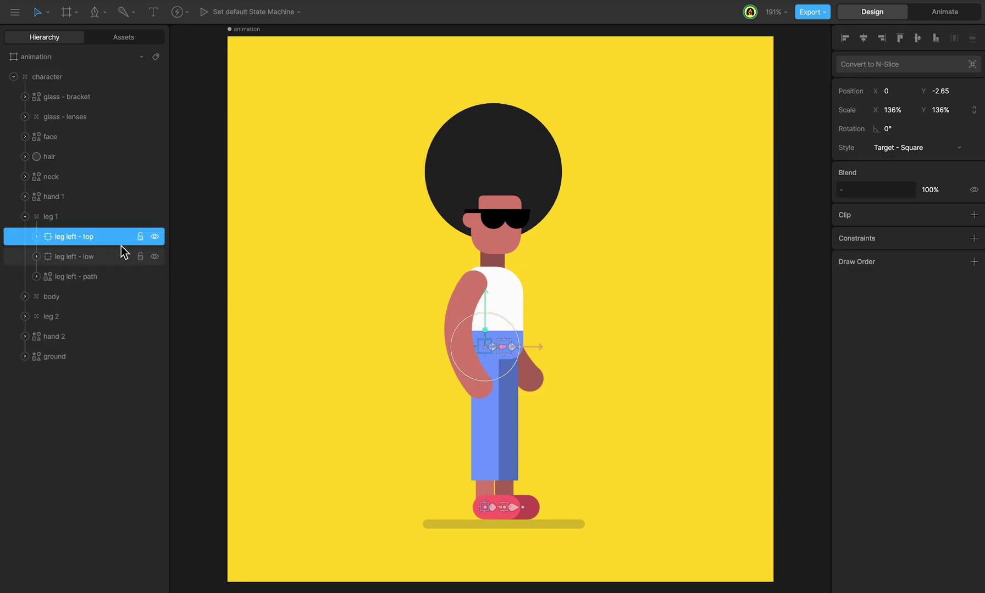
key("super+d")
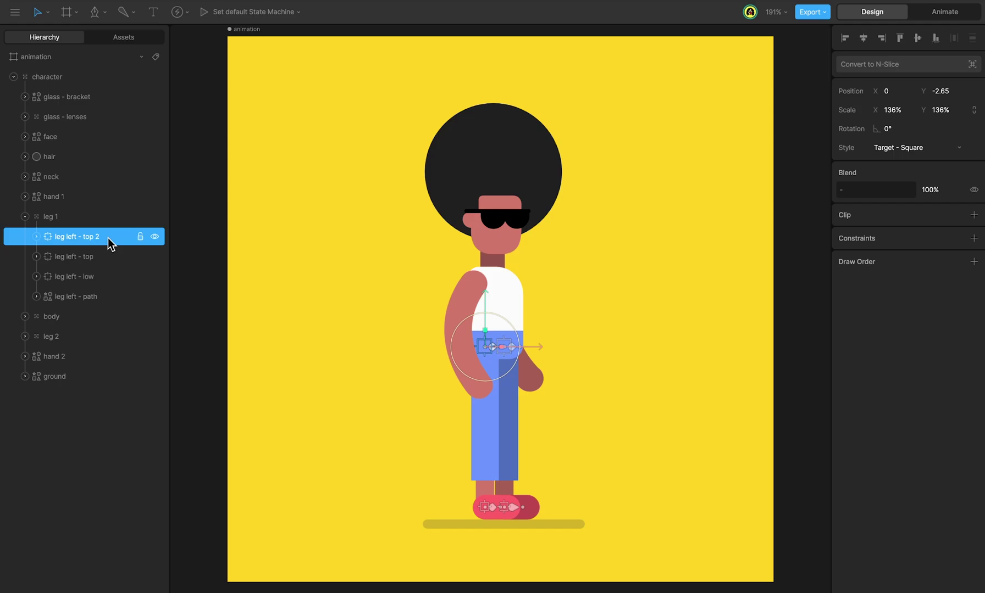
left_click_drag(107, 238, 85, 95)
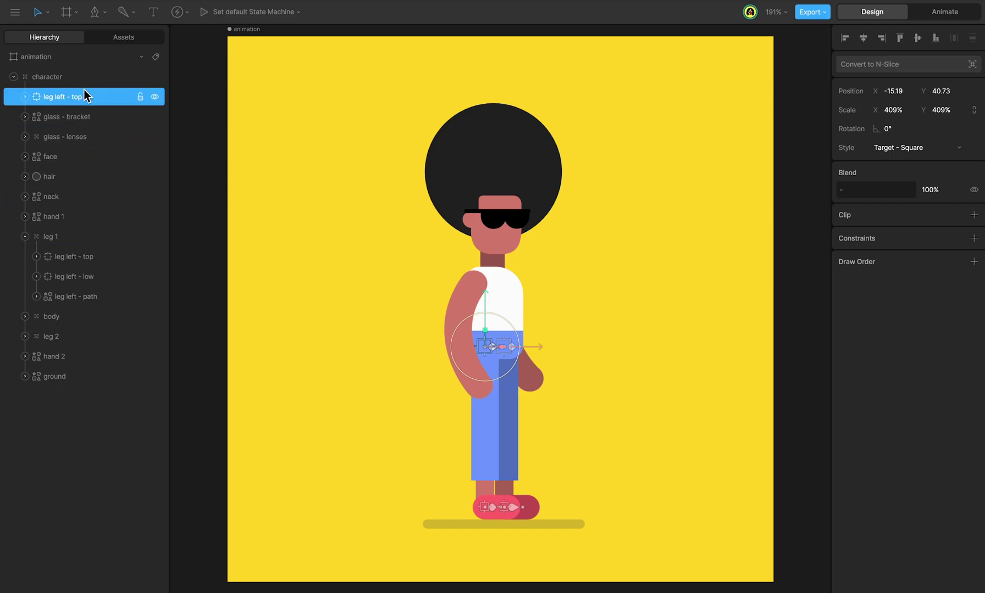
- Place the new target at the glasses' ear end, then duplicate it over the right lens
left_click_drag(487, 314, 492, 179)
scroll(491, 183, "up", 10)
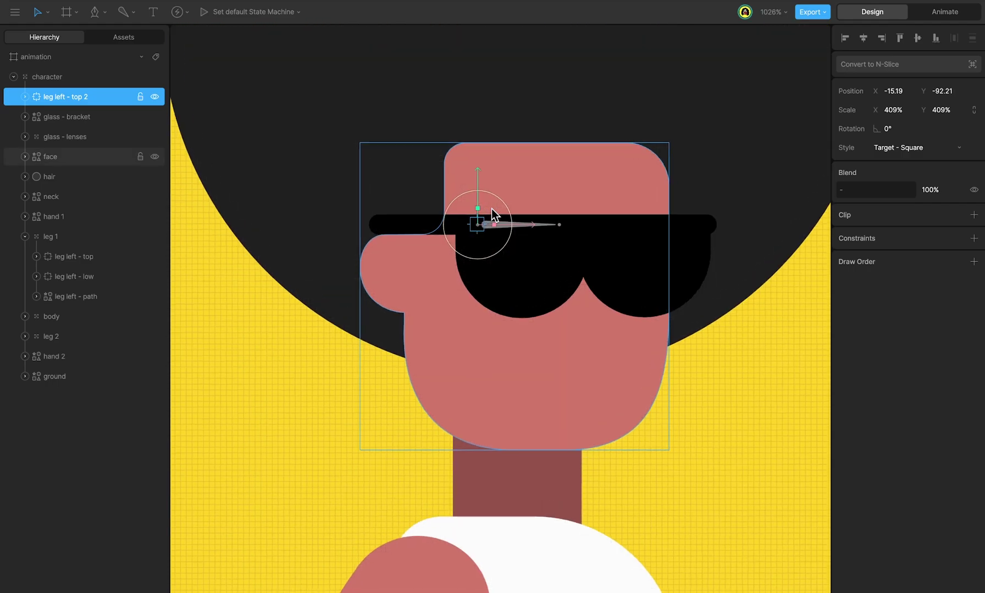
left_click_drag(530, 228, 430, 228)
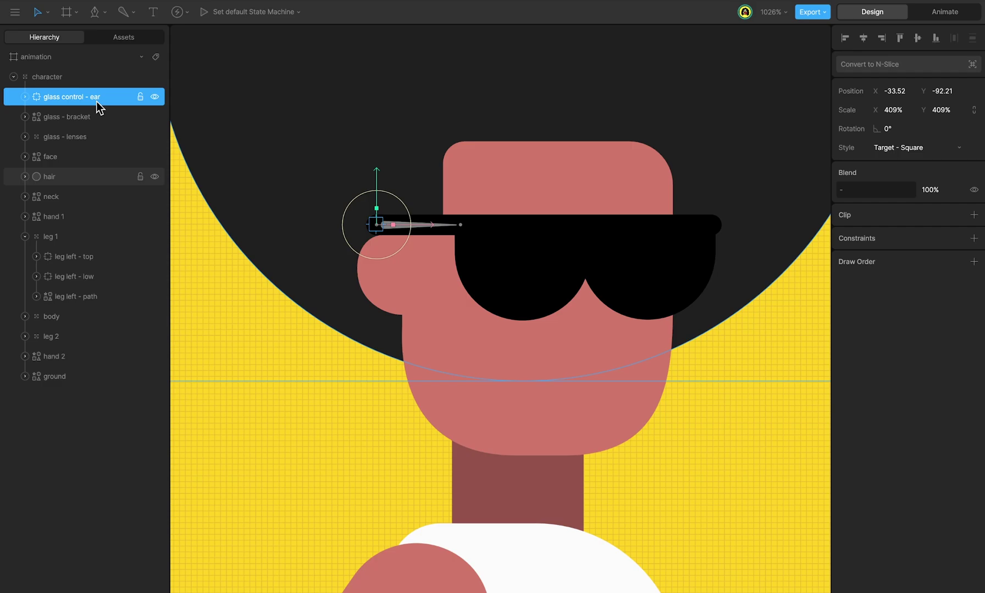
key("ctrl+d")
left_click_drag(427, 228, 640, 237)
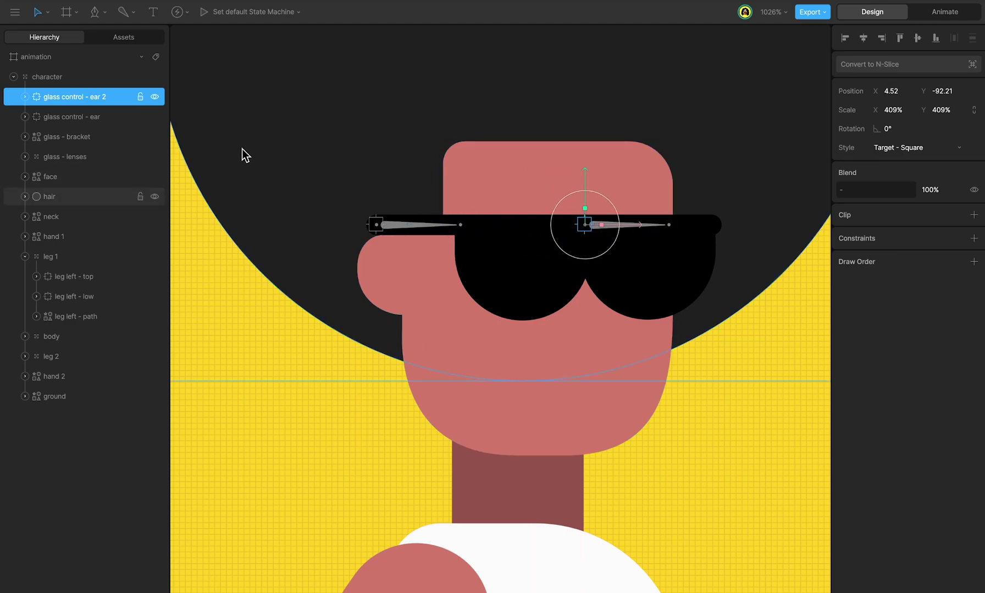
- Rename the copied ear target to 'glass control - lenses'
double_click(101, 98)
left_click_drag(106, 98, 97, 97)
type("lenses")
key("Return")
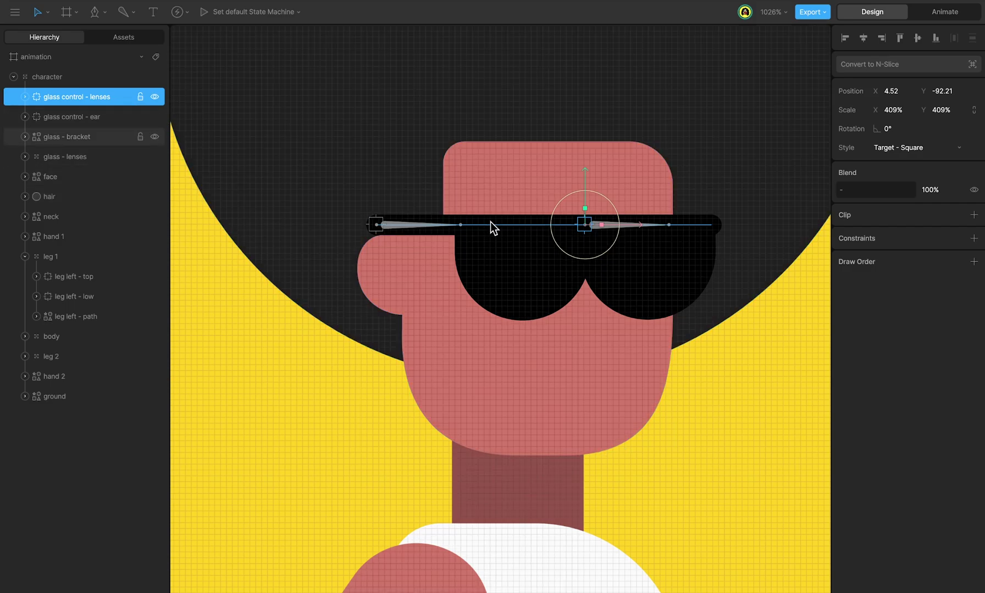
- Open the glass - bracket path for point editing, trying and undoing point moves
double_click(490, 224)
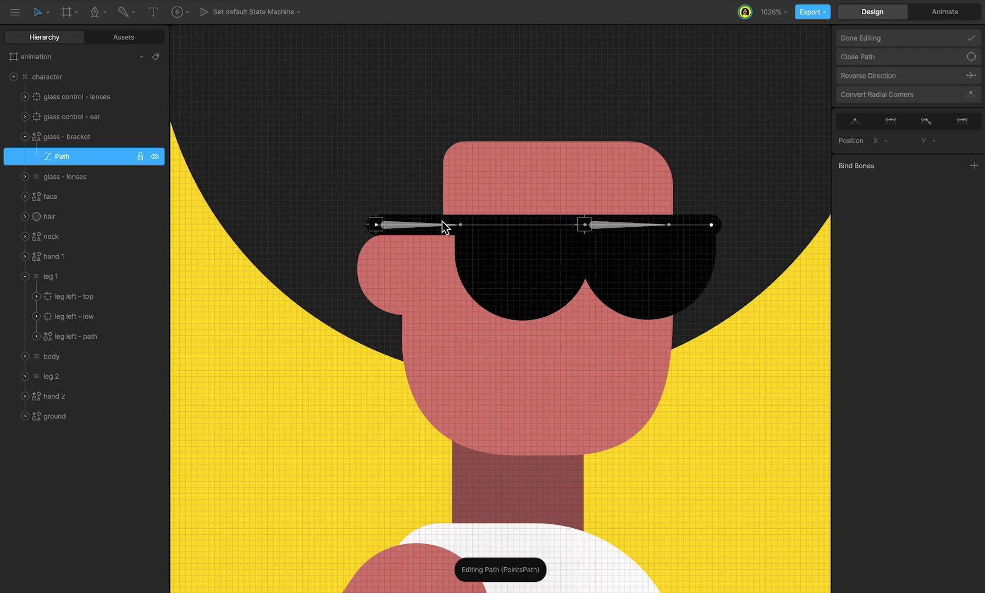
left_click_drag(374, 226, 375, 281)
key("ctrl+z")
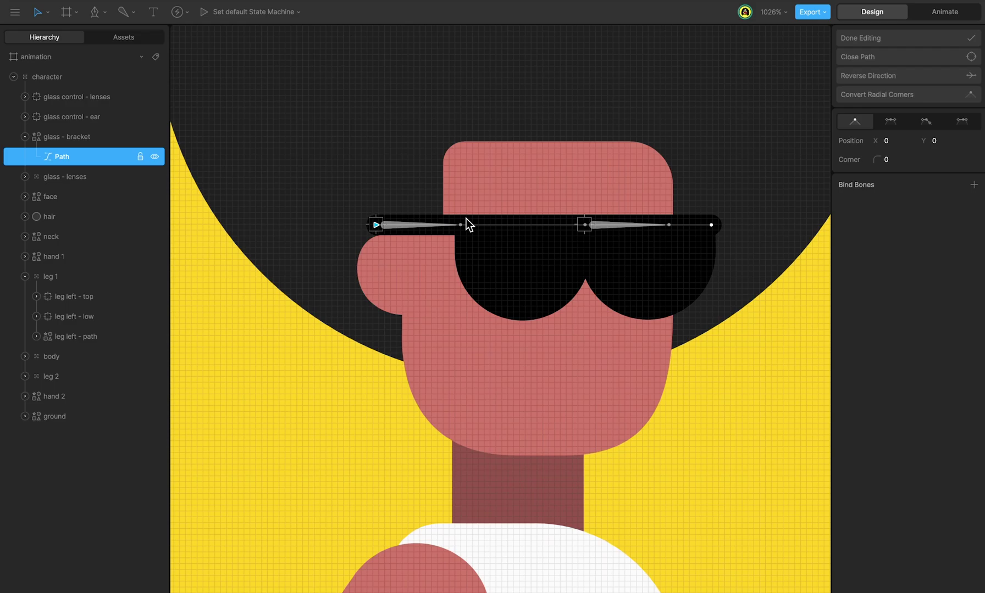
key("p")
key("v")
left_click_drag(374, 224, 379, 188)
key("ctrl+z")
- Bind the bracket path to the right-hand glasses bone with the second bone weight at 100%
left_click(975, 186)
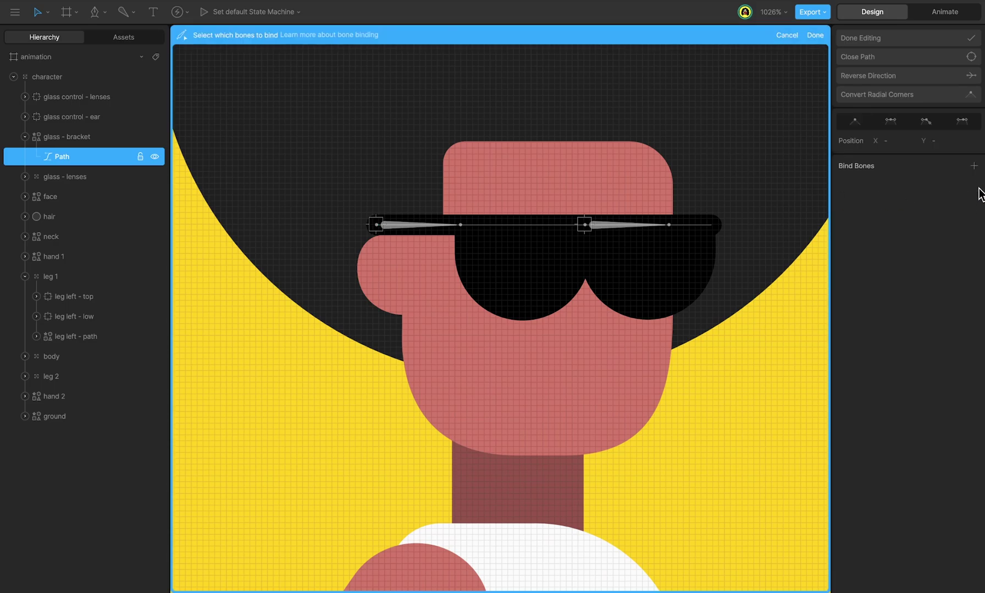
left_click(627, 226)
key("Return")
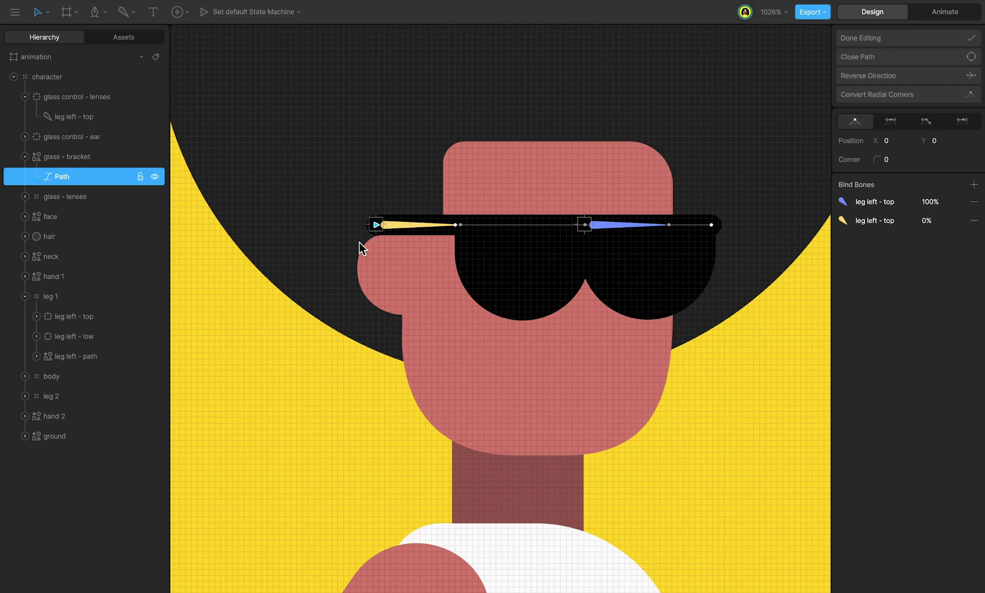
left_click(946, 219)
type("100")
key("Return")
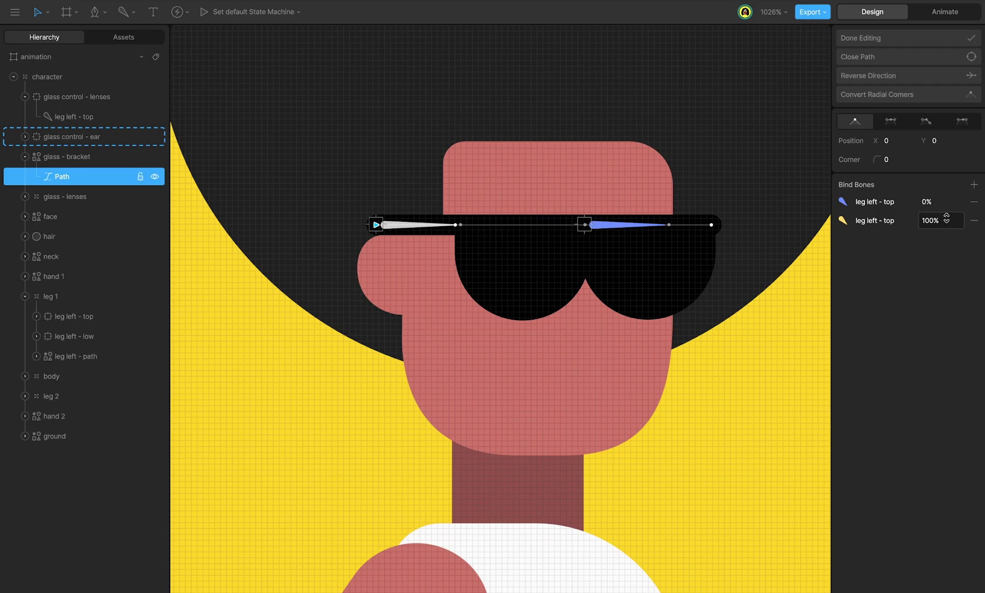
- Select both bracket points, finish editing, and test by moving the lens target
left_click_drag(428, 199, 745, 246)
left_click(870, 38)
left_click_drag(584, 225, 575, 168)
- Undo the test move and nest glass - lenses under glass control - lenses
key("ctrl+z")
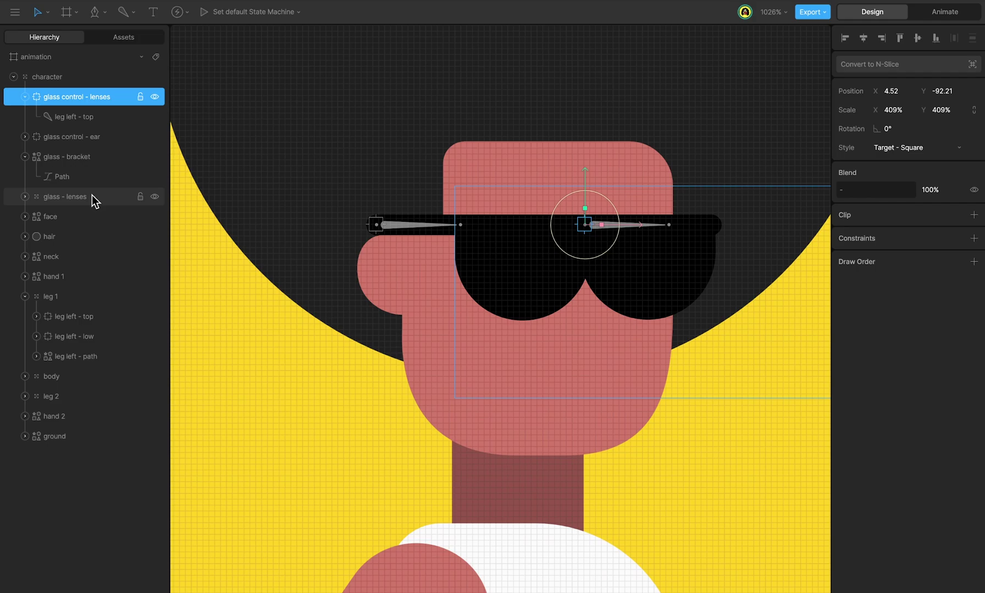
left_click_drag(92, 196, 97, 108)
mouse_move(584, 224)
left_mouse_down()
mouse_move(585, 190)
mouse_move(584, 266)
mouse_move(582, 216)
mouse_move(567, 187)
mouse_move(590, 291)
mouse_move(593, 227)
left_mouse_up()
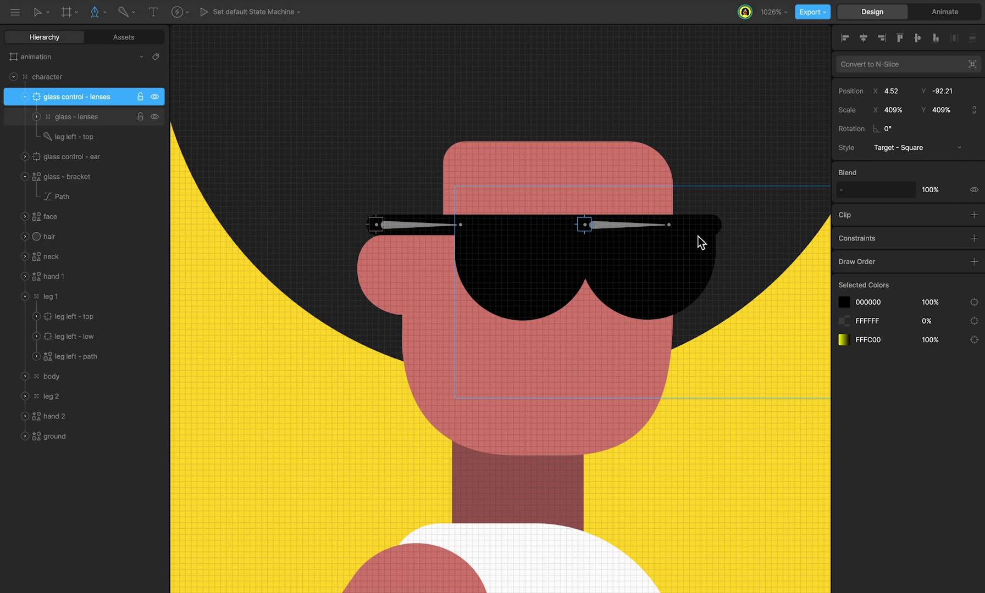
- Create a shape at the glasses' right end named 'glass - bracket 2' inside the character group
left_click(714, 224)
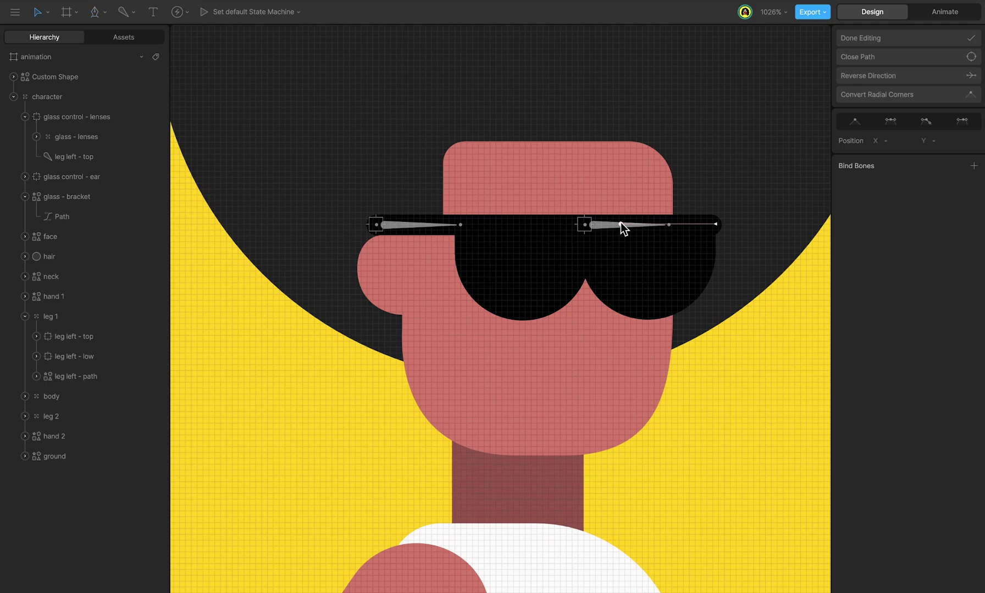
double_click(86, 75)
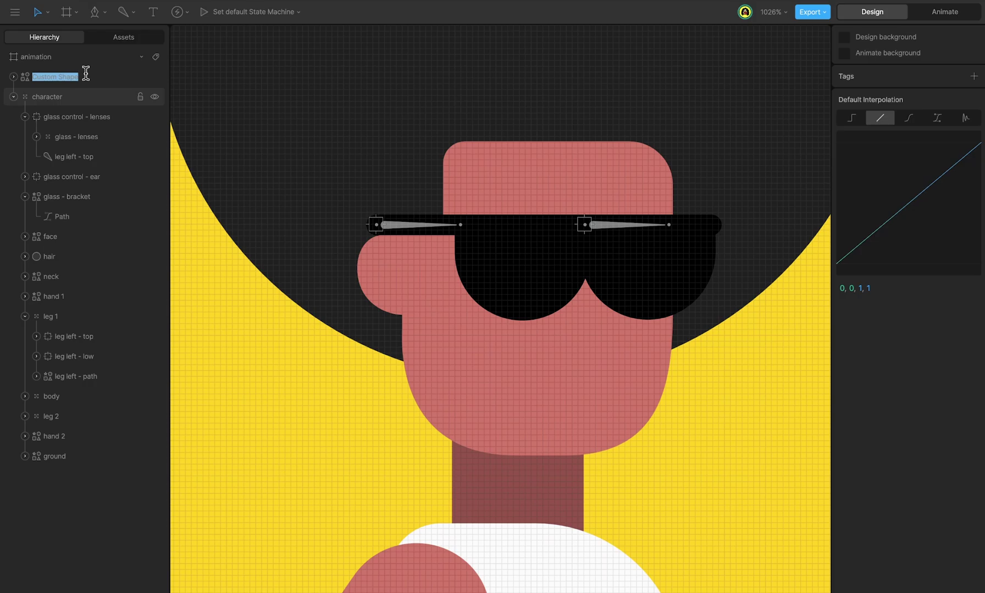
type("glass - bracket 2")
key("Return")
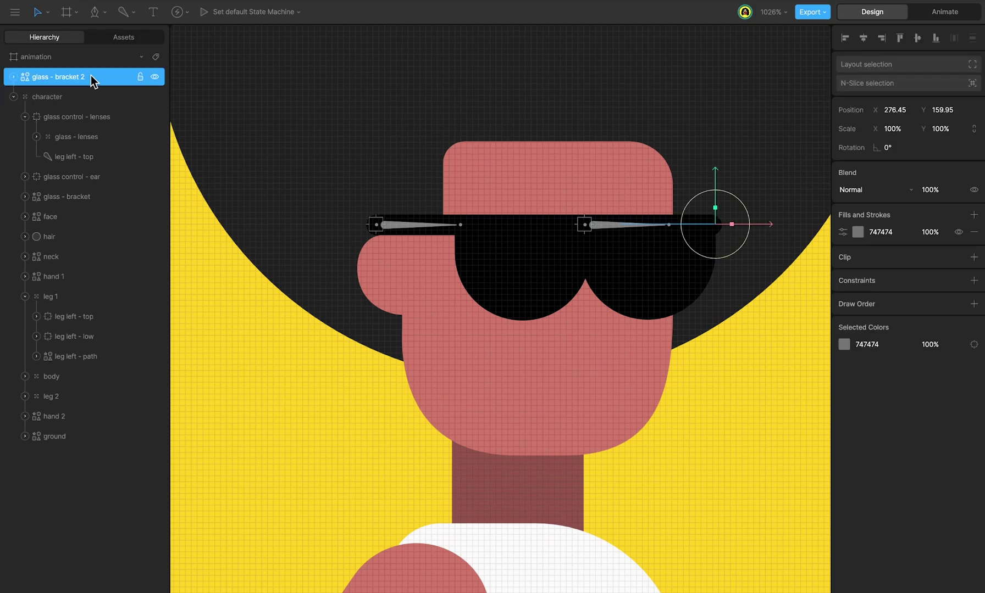
left_click_drag(91, 81, 96, 188)
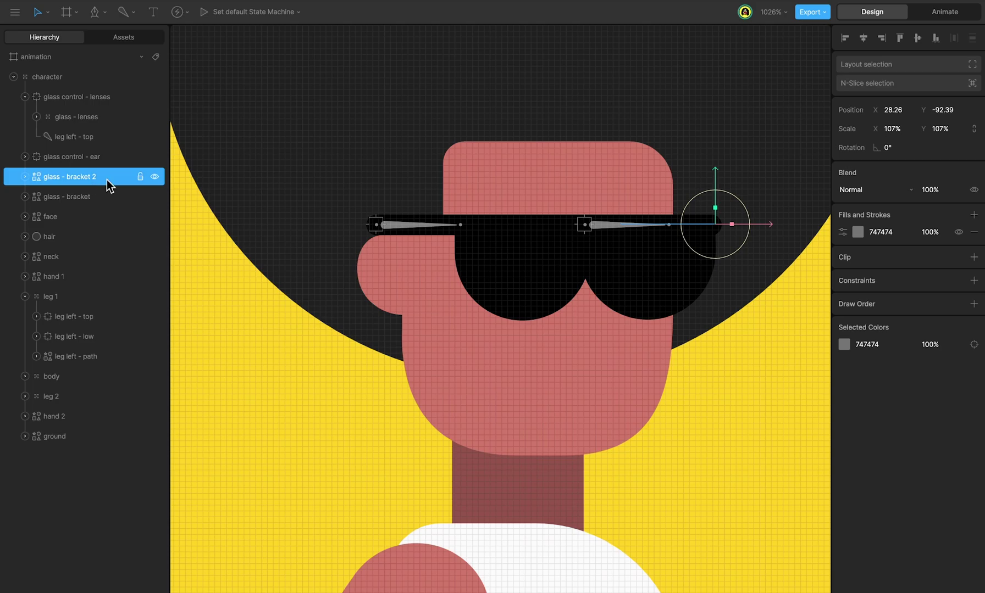
- Bind the bracket's inner path to both the right-lens and ear-side glasses bones
double_click(450, 206)
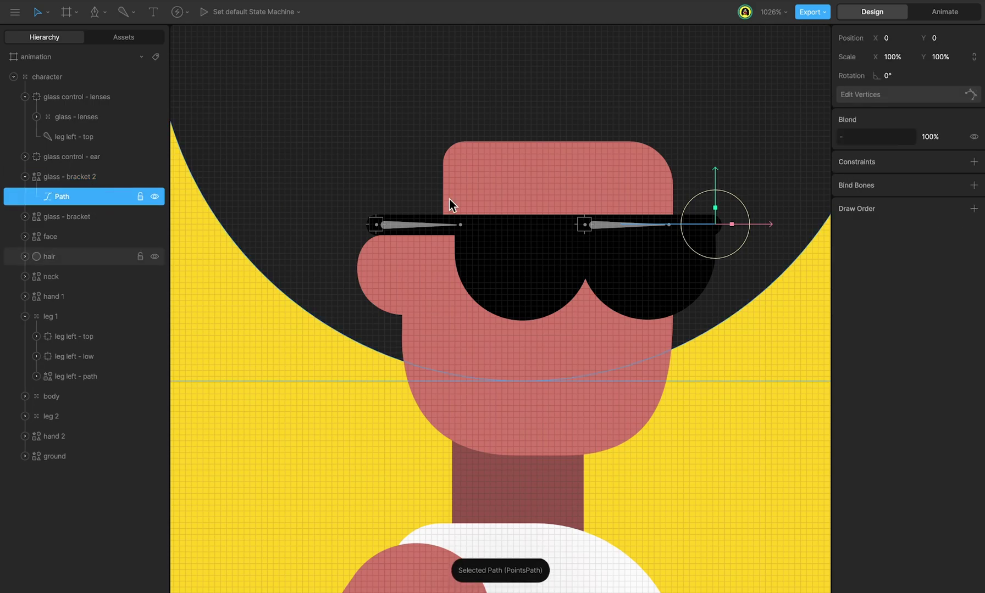
left_click(972, 193)
left_click(626, 225)
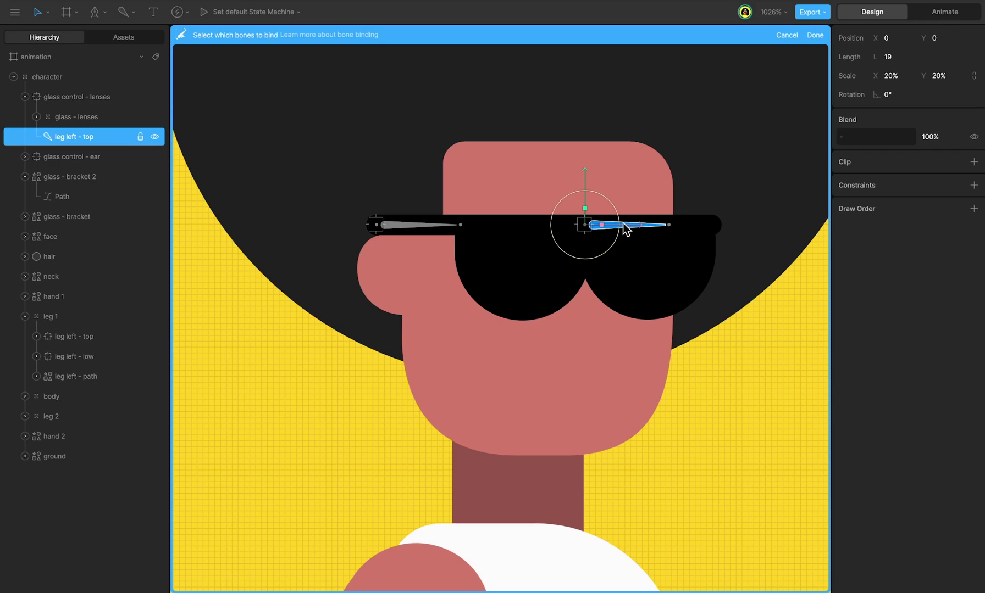
left_click(423, 224)
key("Return")
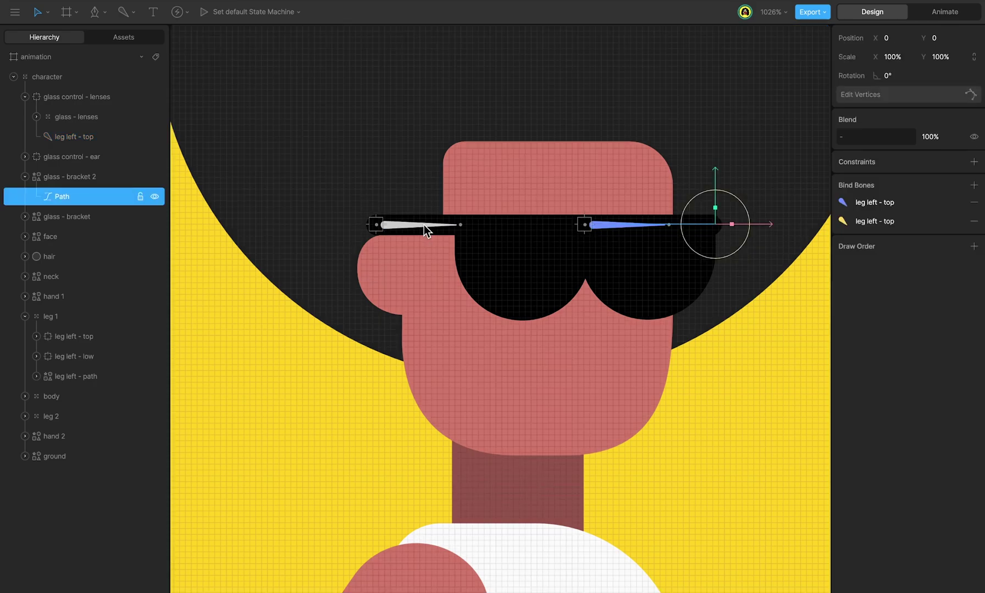
- Weight the right-lens path point 100% to the second bone, finish editing, and lower the lens target to X -4.51, Y -81.8
key("Return")
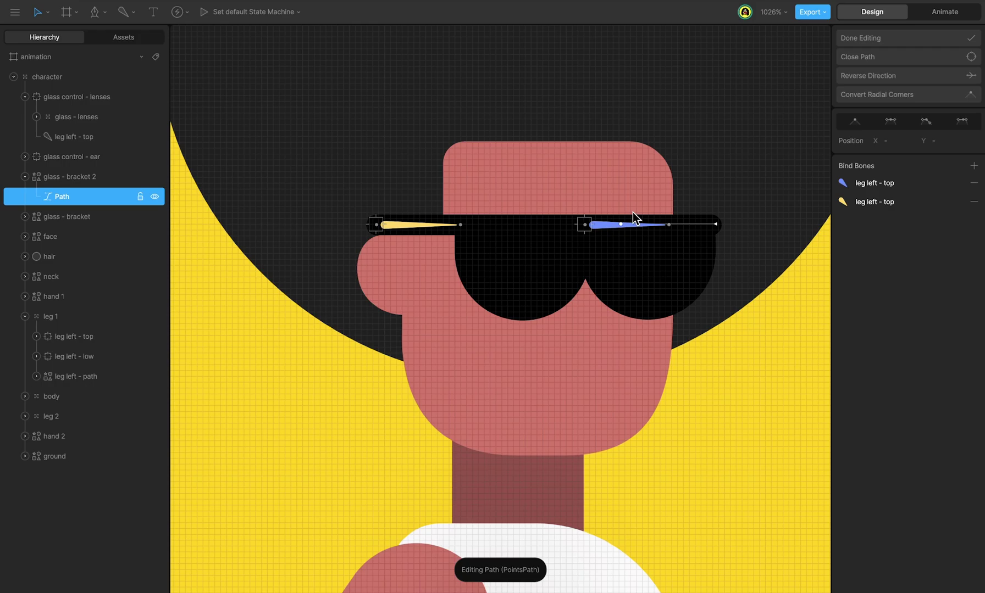
left_click_drag(632, 212, 606, 247)
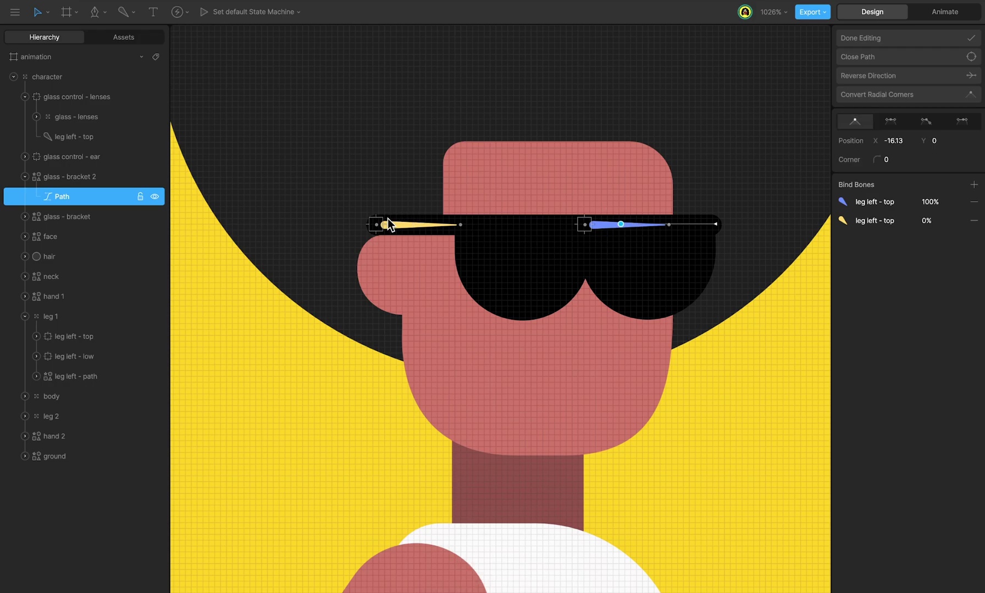
left_click(961, 219)
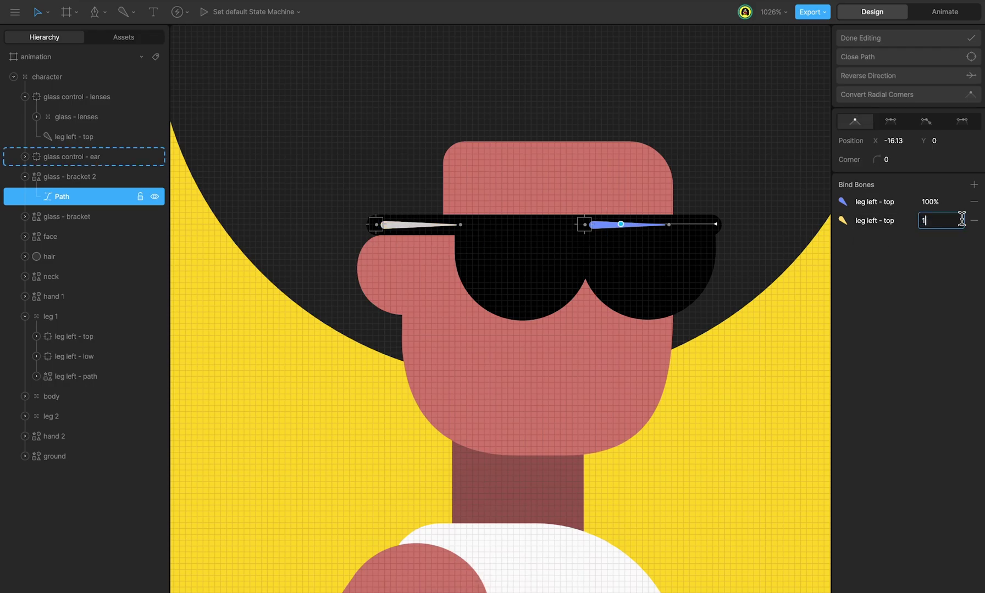
type("100")
key("Return")
left_click_drag(735, 214, 692, 254)
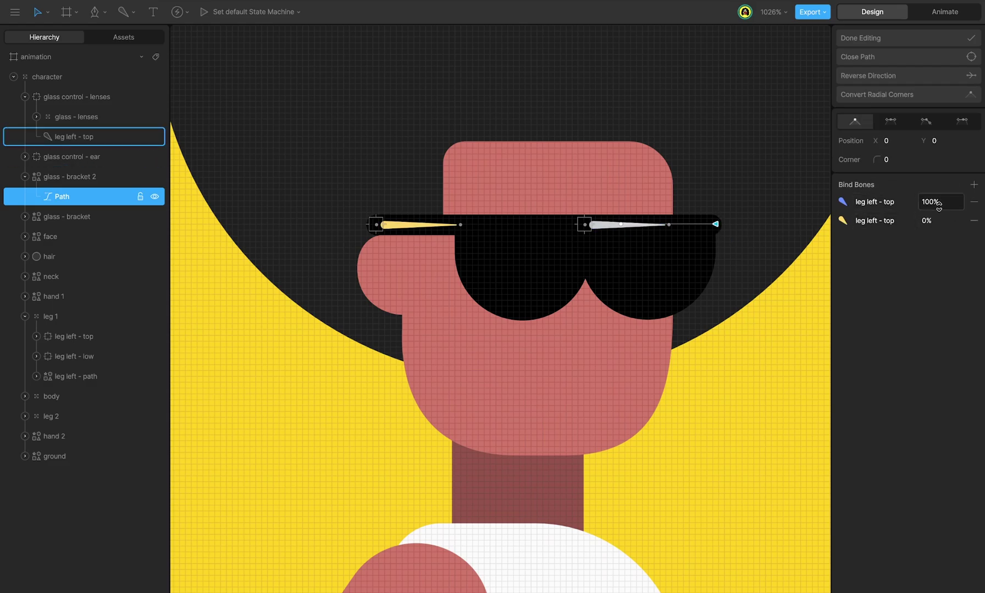
left_click(900, 39)
left_click_drag(583, 230, 539, 287)
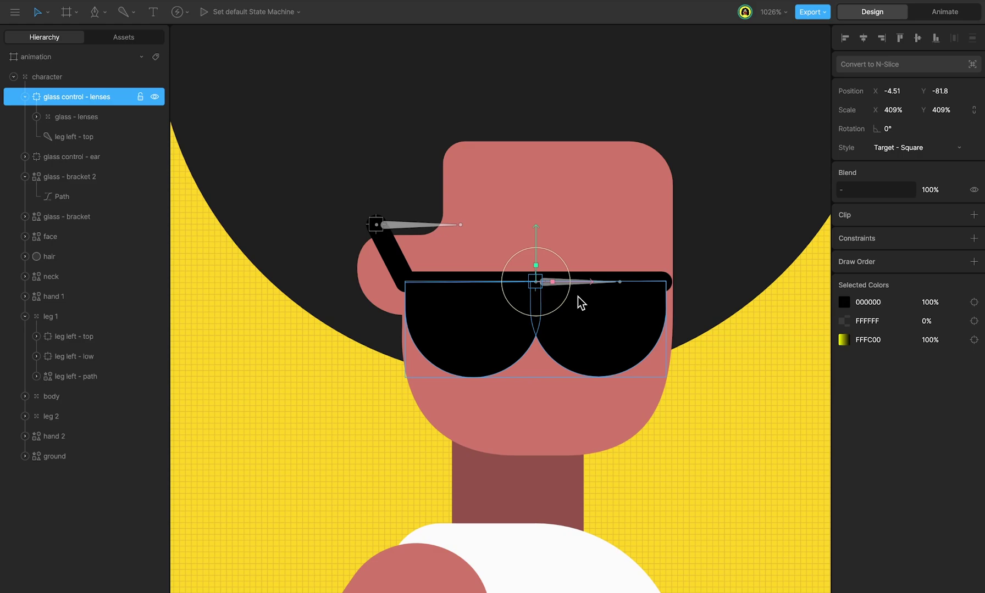
- Add a stroke of width 3 to glass - bracket 2
left_click(91, 184)
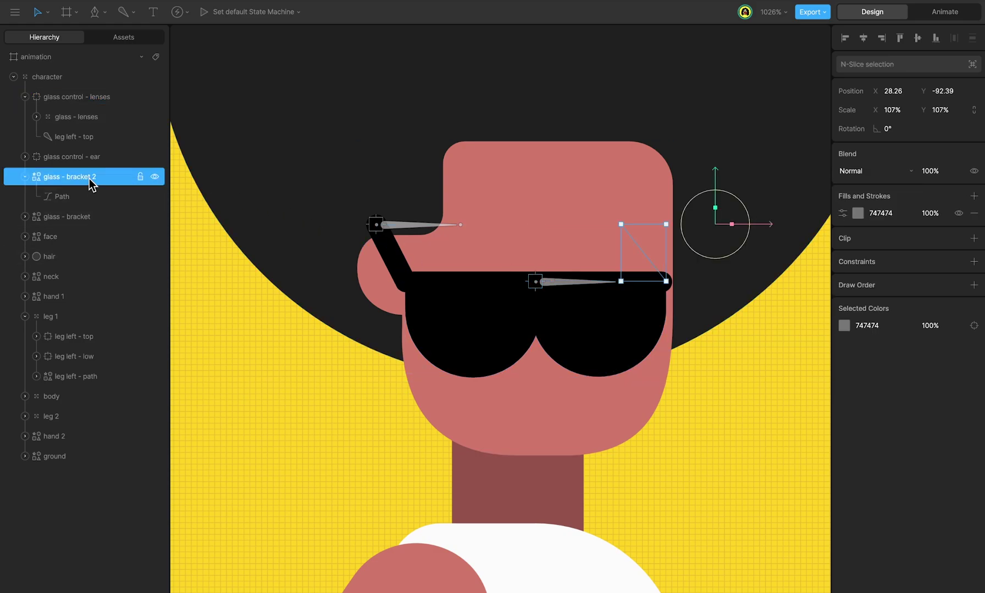
left_click(973, 196)
left_click(895, 241)
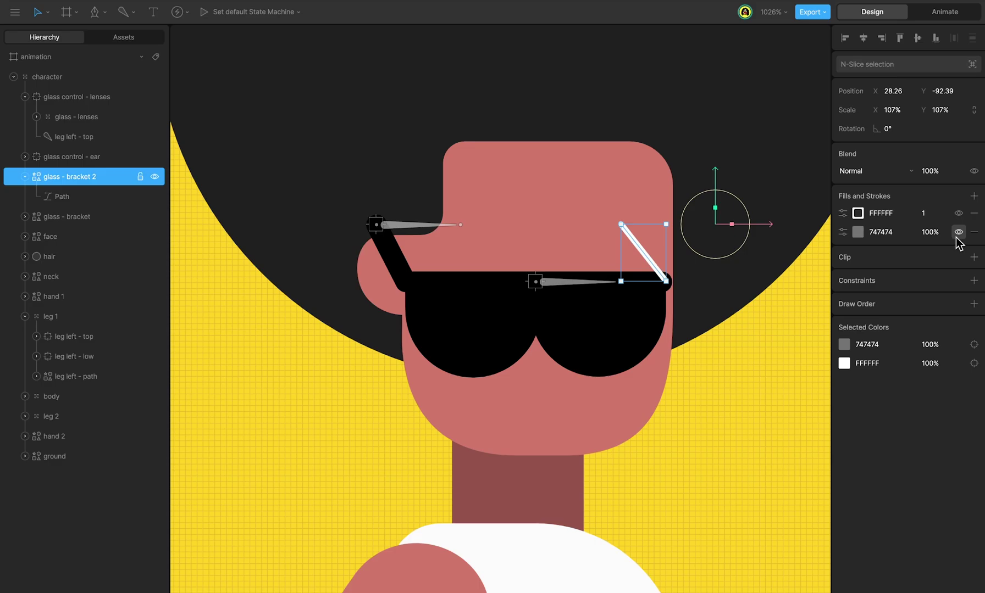
left_click(932, 214)
type("3")
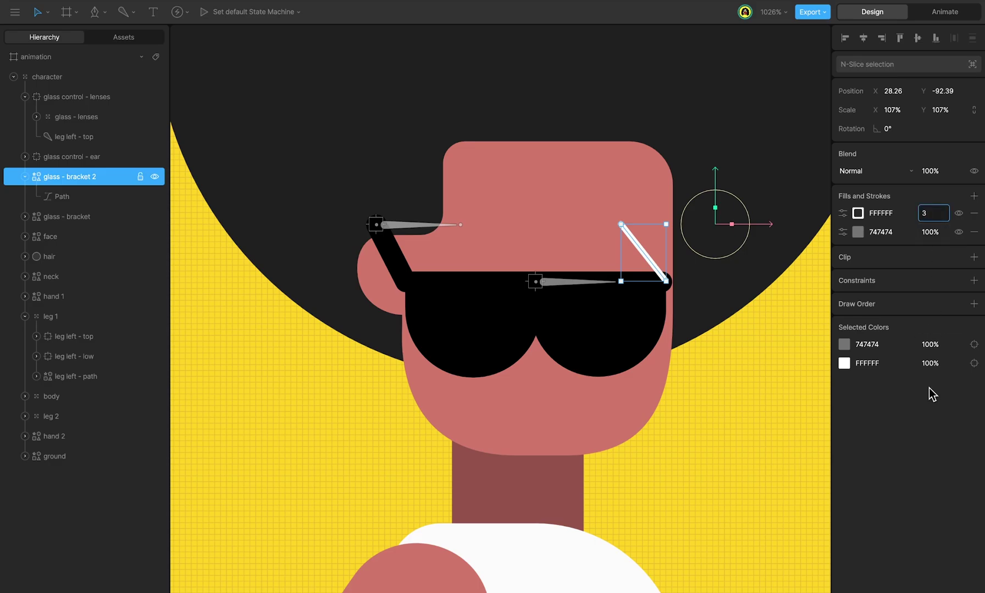
key("Return")
- Sample the lens black for the stroke colour and test by moving the lens target to X 2.14, Y -86.48
left_click(857, 213)
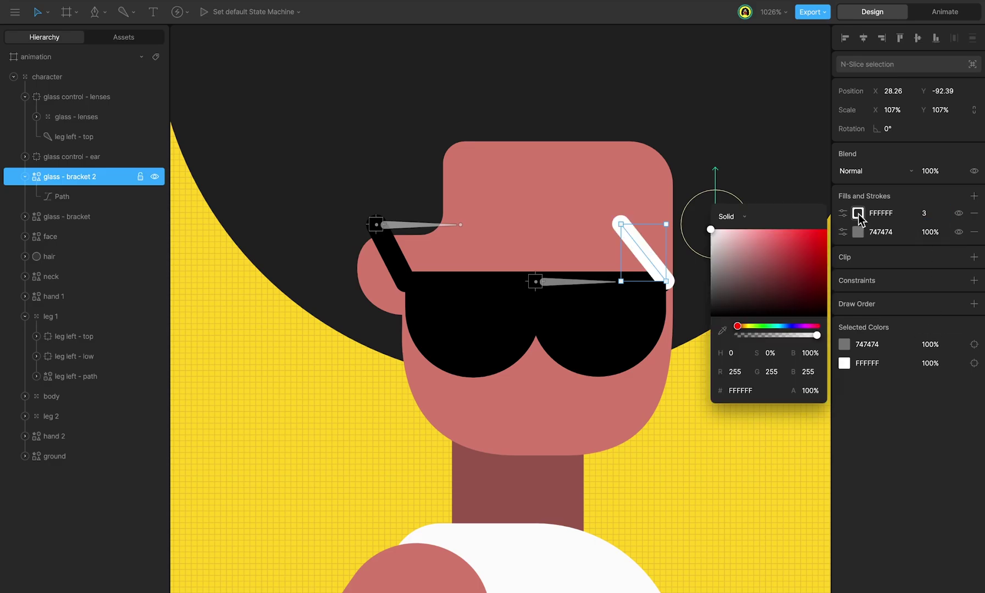
left_click(723, 332)
left_click(614, 319)
key("Escape")
mouse_move(537, 282)
left_mouse_down()
mouse_move(581, 285)
mouse_move(606, 223)
mouse_move(567, 326)
mouse_move(507, 296)
mouse_move(574, 257)
left_mouse_up()
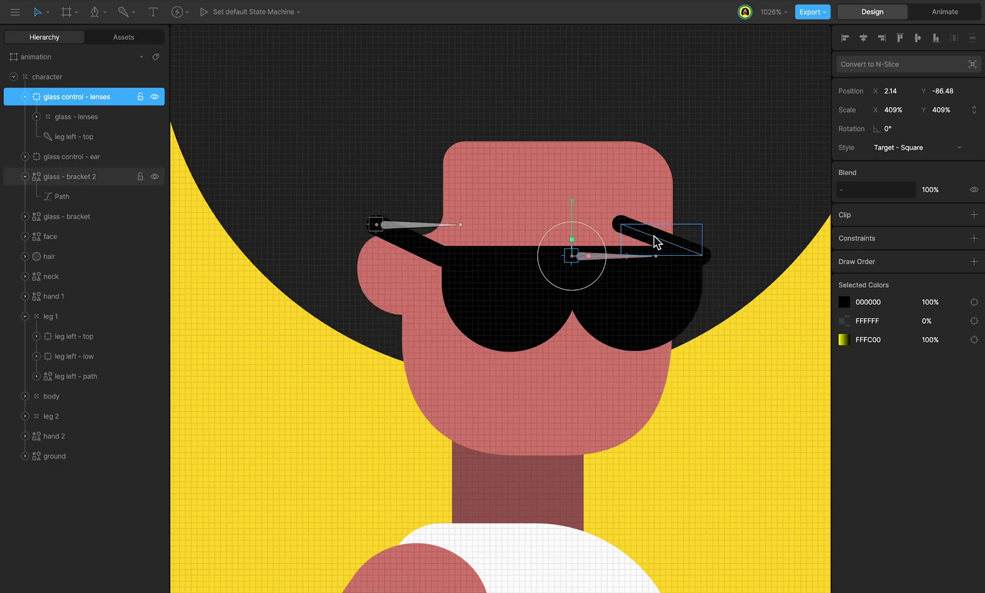
- Add a Draw Order rule to glass - bracket 2 drawing it below the face target
left_click(657, 242)
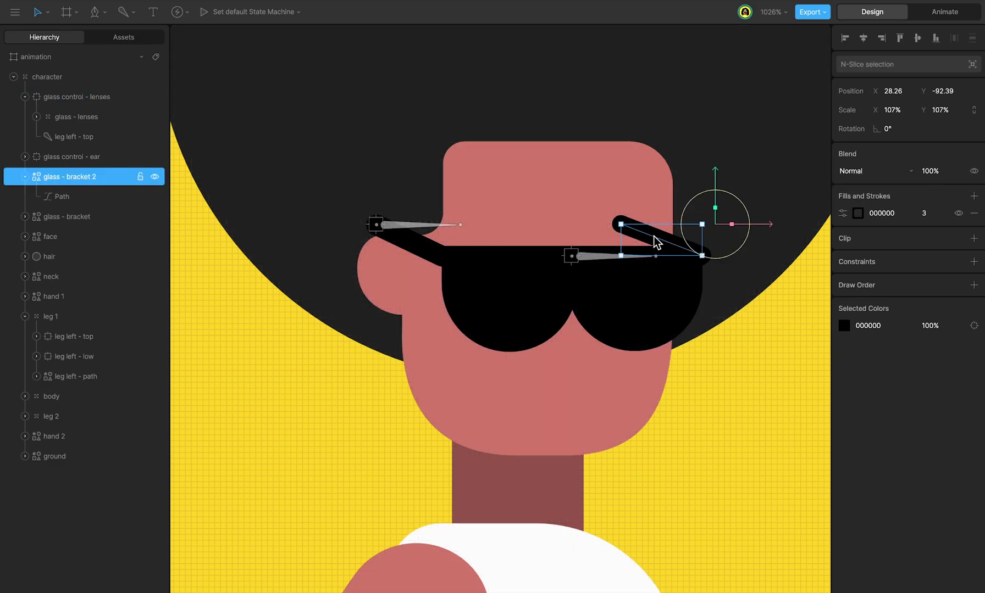
left_click(974, 284)
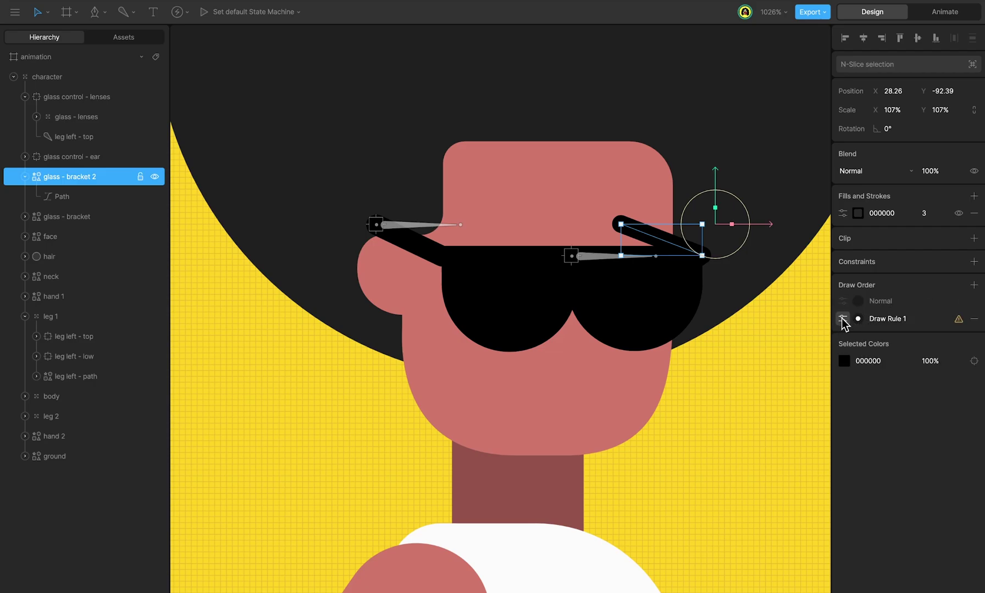
left_click(842, 319)
left_click(817, 363)
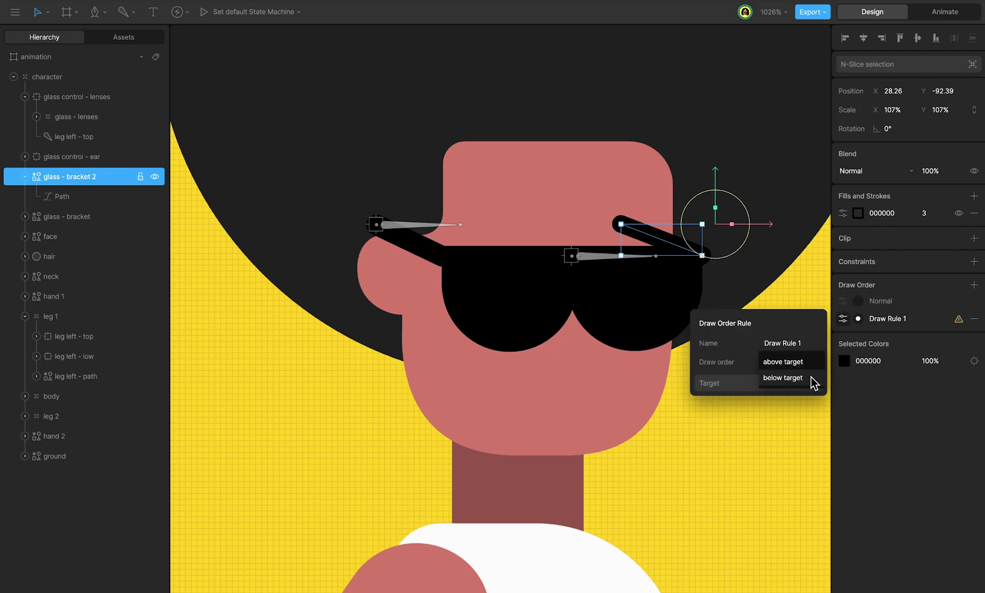
left_click(812, 378)
left_click(752, 385)
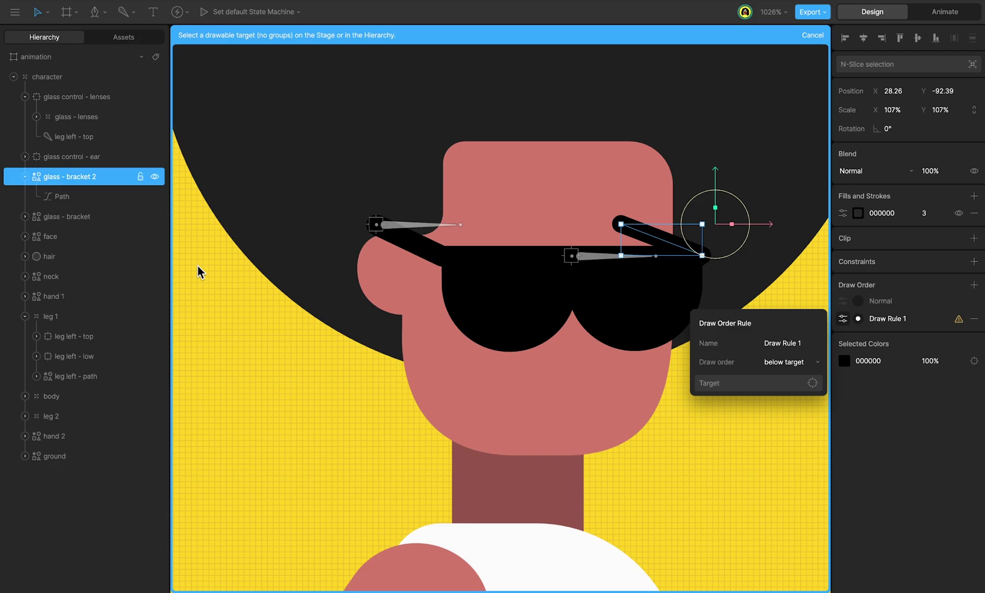
left_click(72, 237)
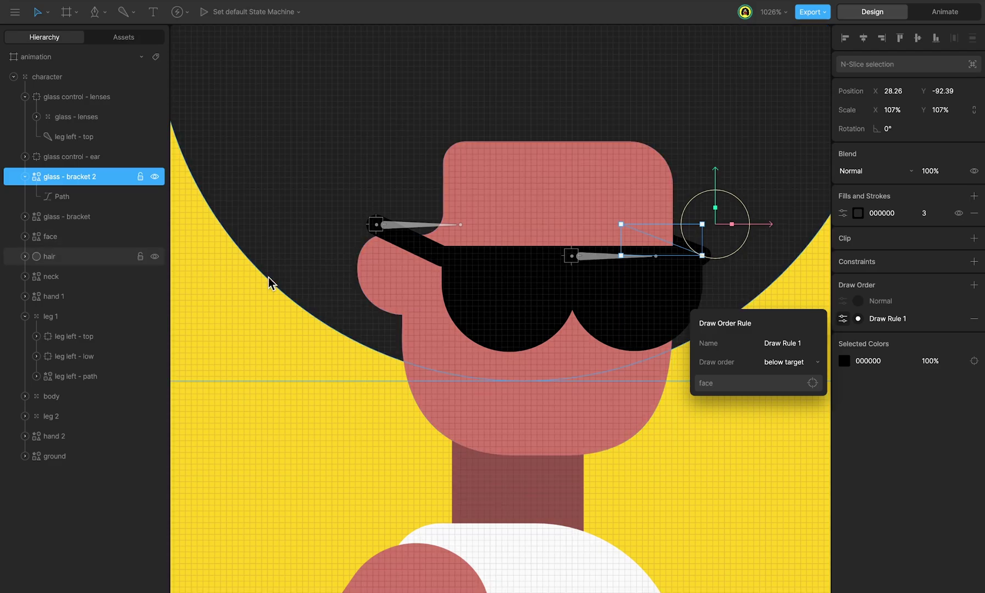
- Test the layering by moving the lenses, head and body controls
left_click_drag(571, 258, 613, 325)
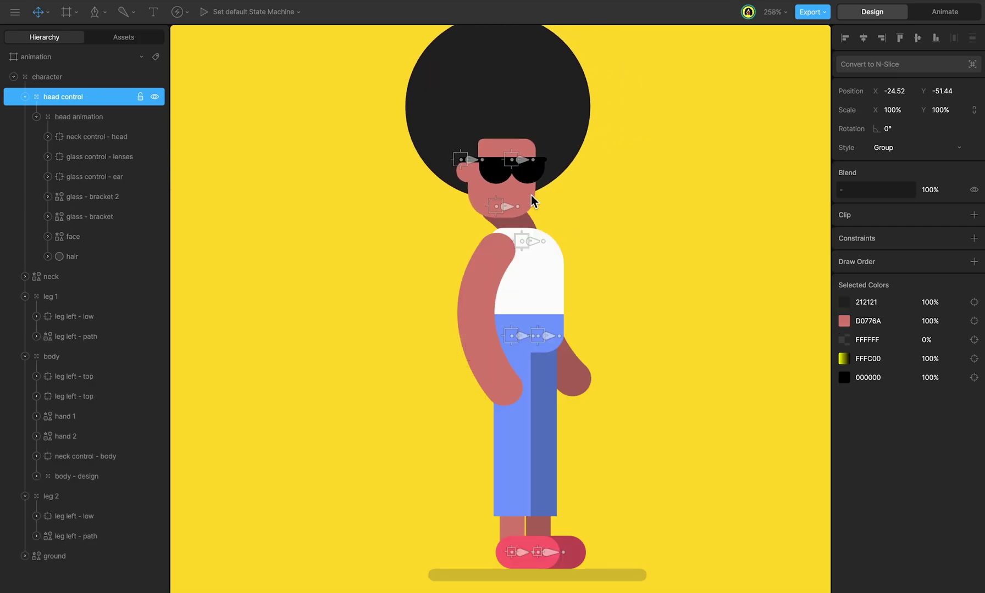
left_click_drag(532, 200, 589, 189)
left_click_drag(544, 283, 631, 289)
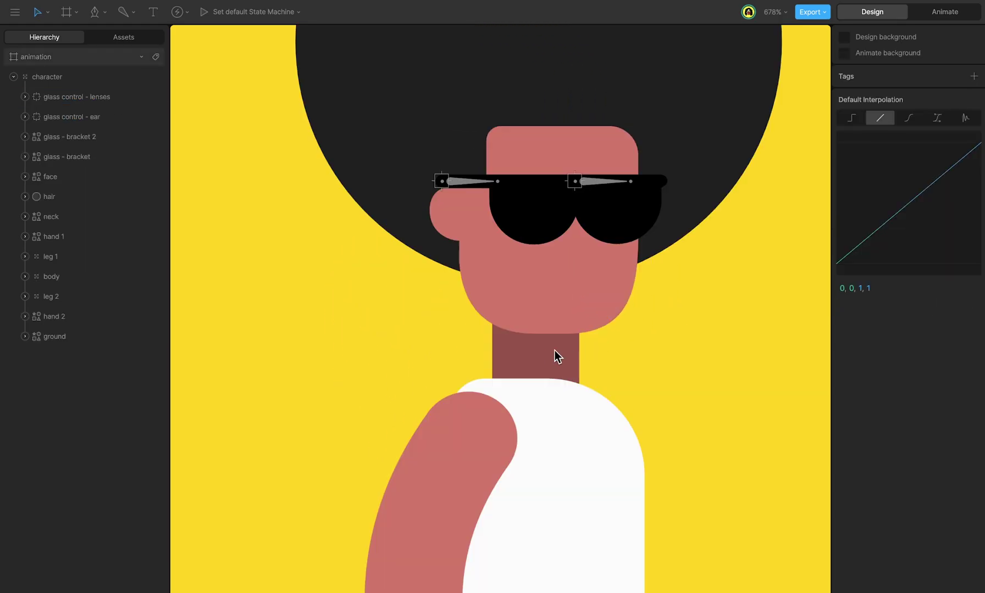
- Open the neck path for point editing and try bending it from the top point
left_click(539, 352)
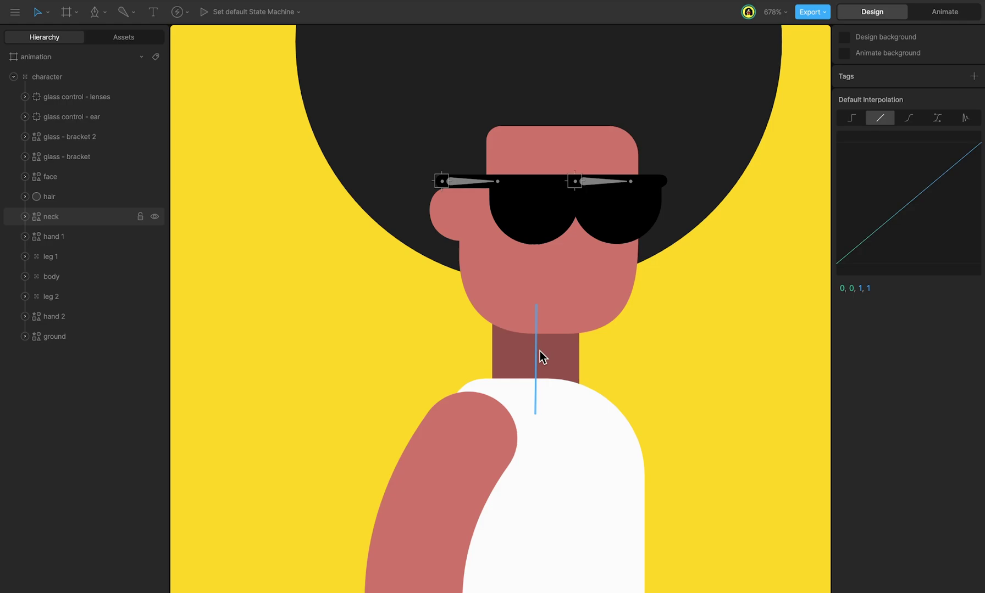
double_click(539, 356)
left_click_drag(537, 305, 561, 326)
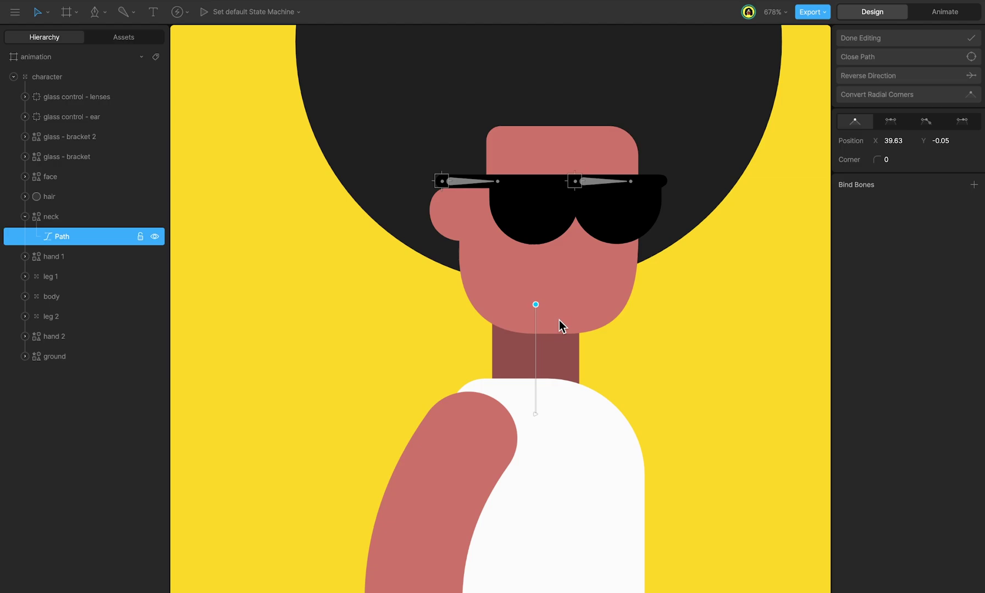
- Make the neck's bottom point a curve vertex and collapse one of its handles onto it
left_click(535, 414)
left_click(934, 122)
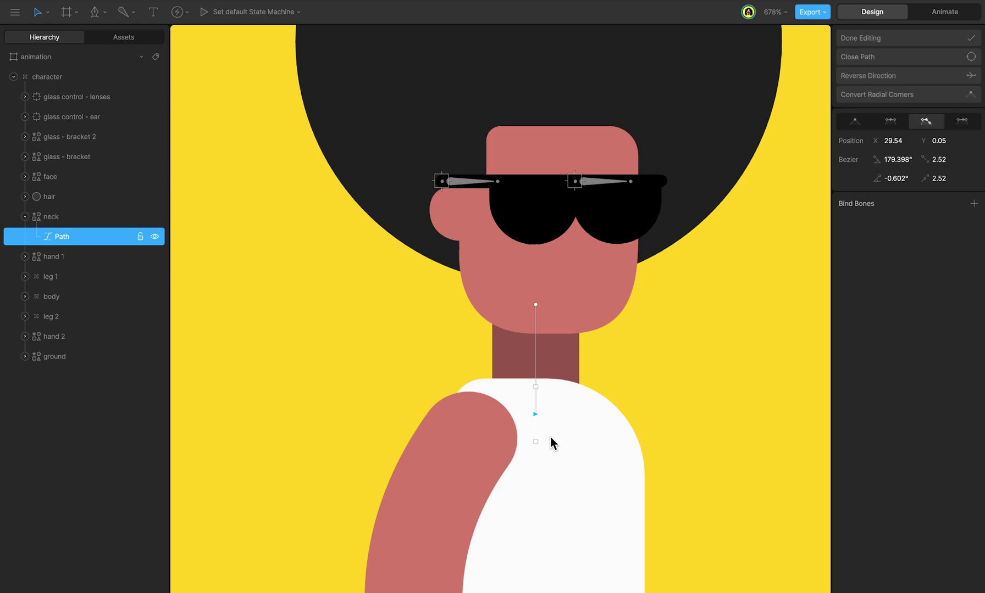
left_click_drag(535, 442, 538, 371)
mouse_move(535, 304)
left_mouse_down()
mouse_move(585, 306)
mouse_move(501, 311)
mouse_move(580, 320)
mouse_move(471, 319)
mouse_move(569, 326)
mouse_move(500, 324)
mouse_move(536, 304)
left_mouse_up()
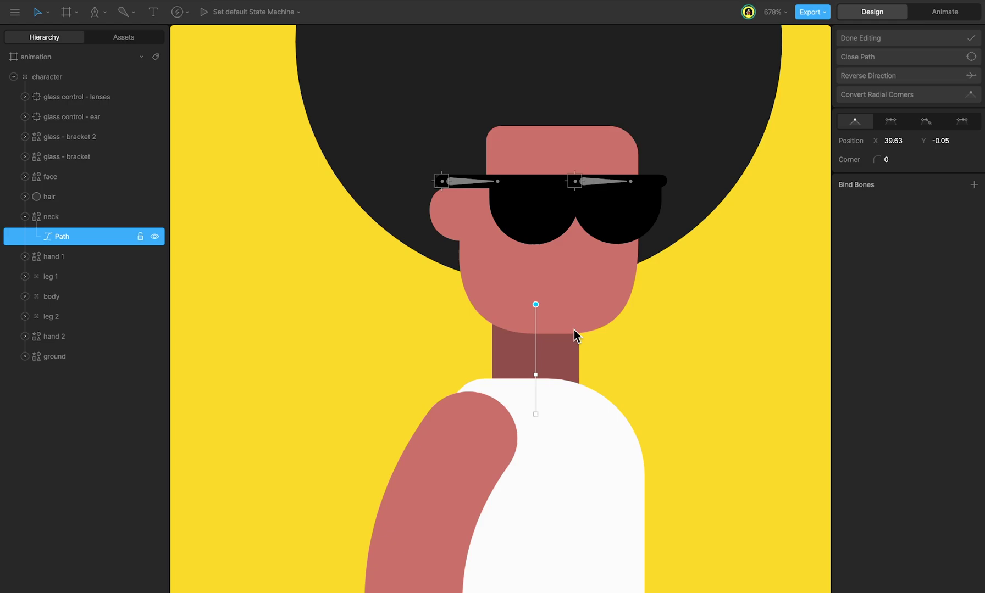
- Undo the test neck bend and hide the body, hair and face layers
key("Escape")
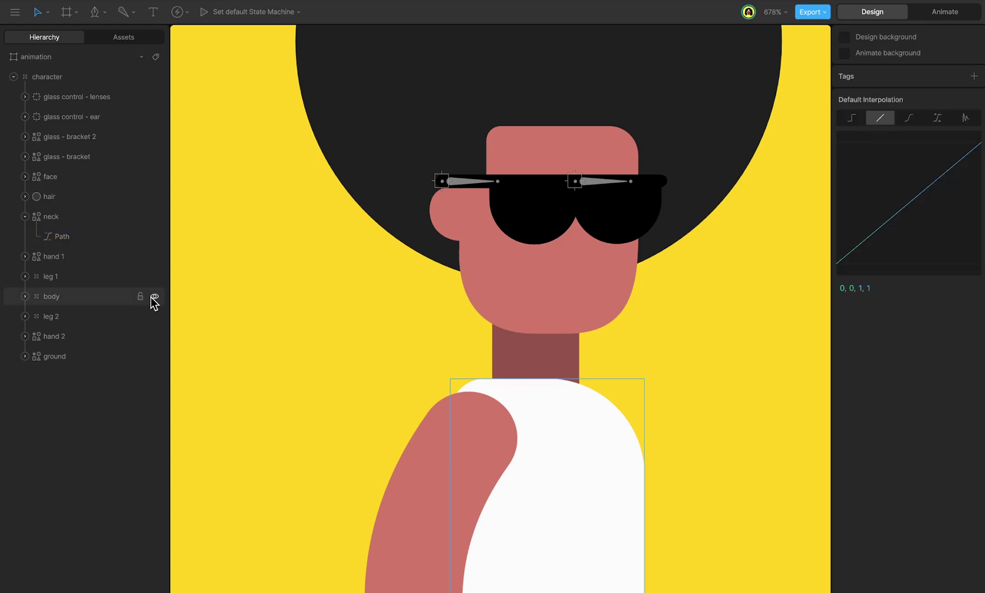
left_click(152, 297)
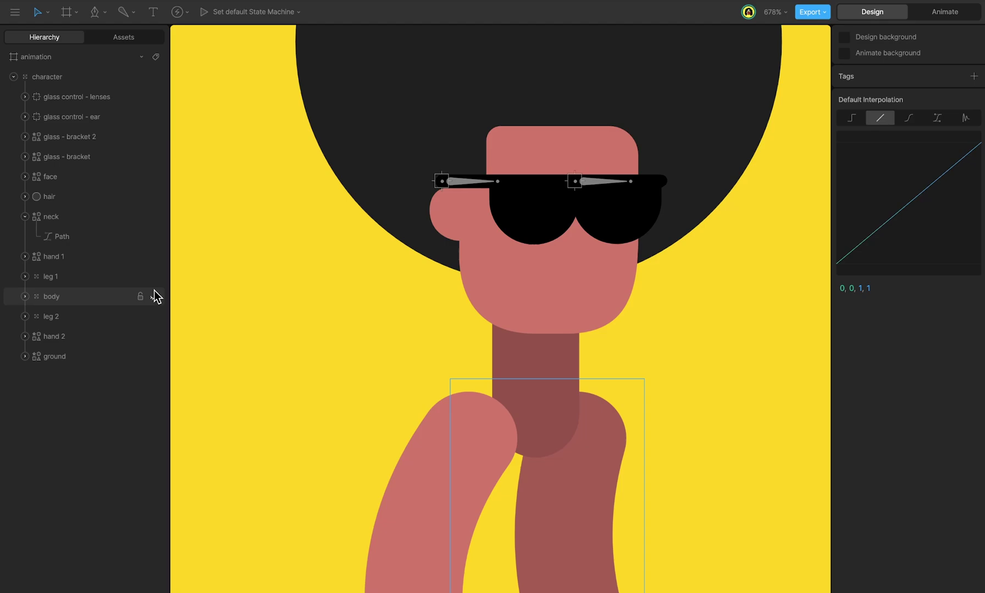
left_click(155, 198)
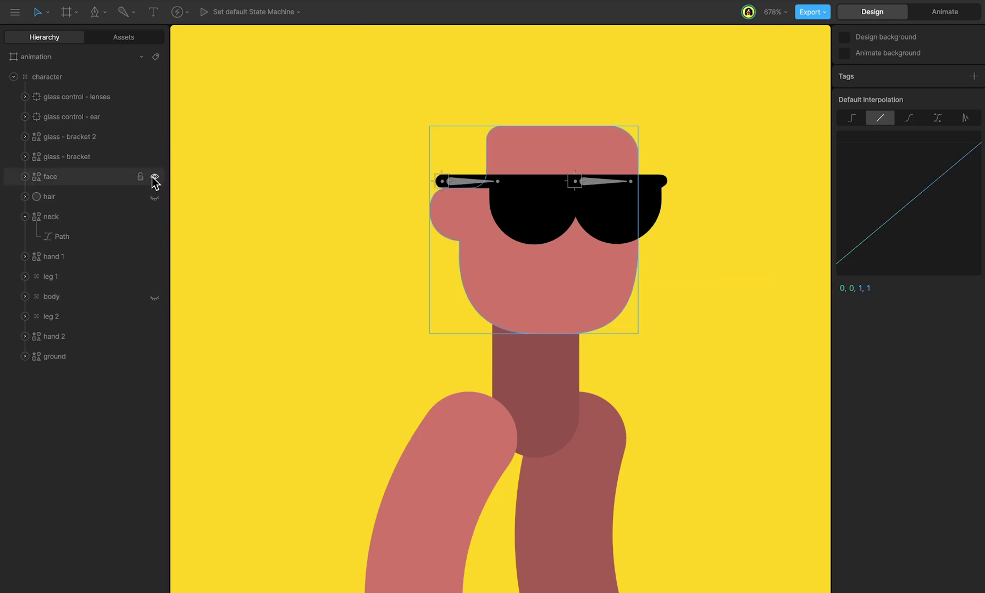
left_click(154, 178)
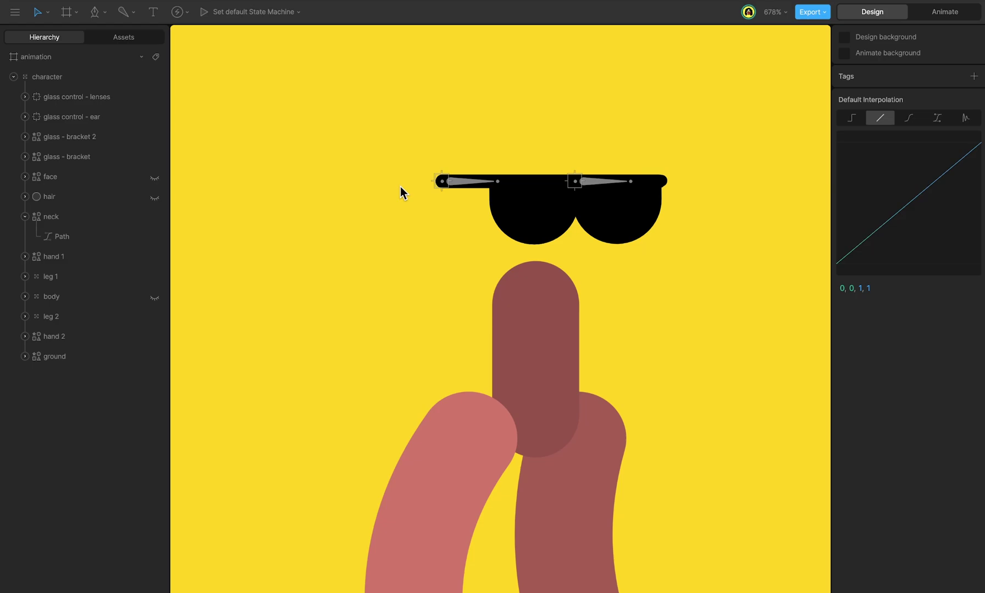
- Duplicate the ear target as 'neck control - head' and place it at the neck's top
left_click(440, 182)
key("ctrl+d")
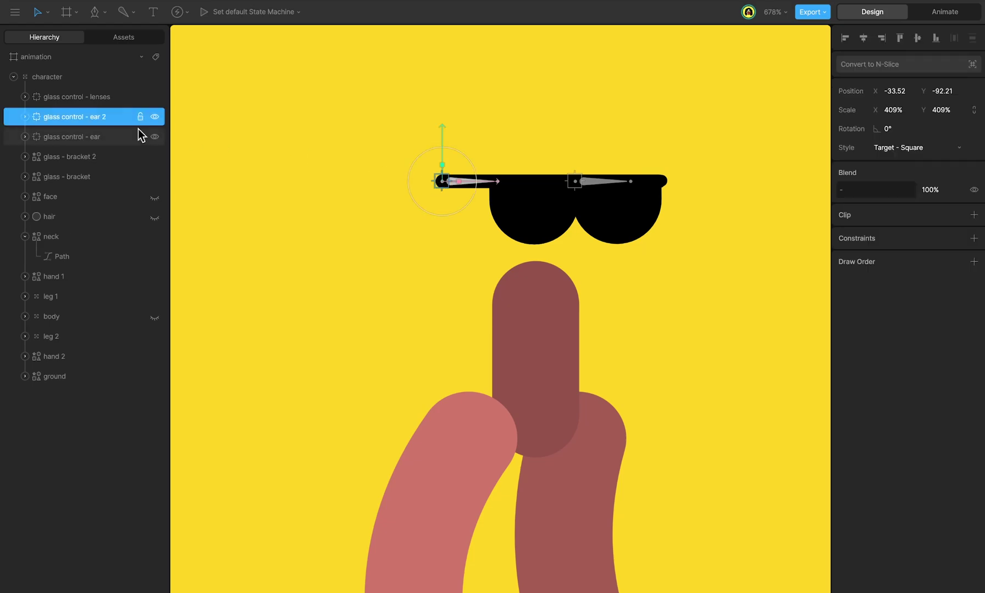
double_click(78, 117)
type("neck control - head")
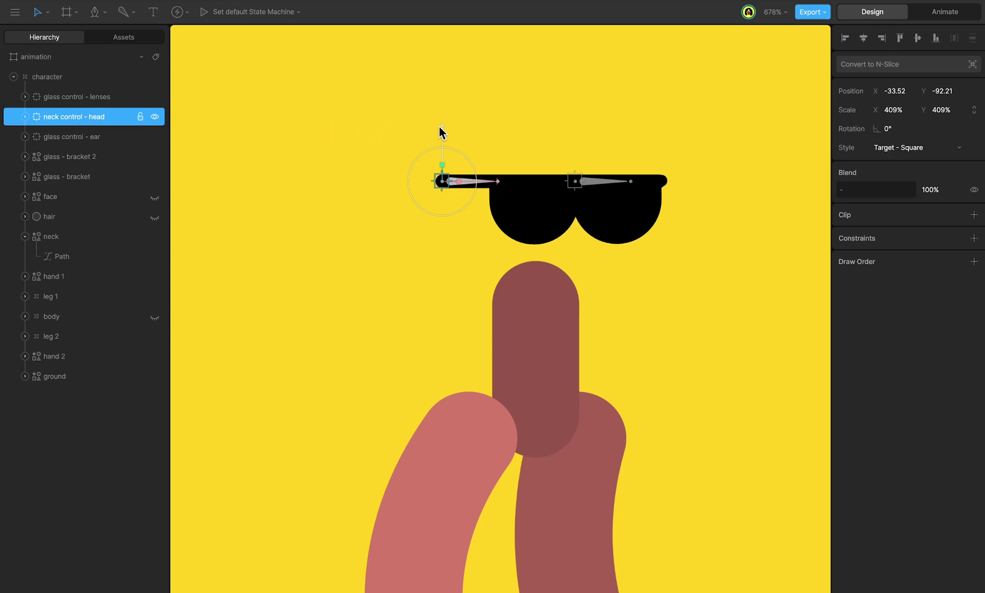
left_click_drag(441, 132, 442, 258)
left_click_drag(484, 293, 577, 294)
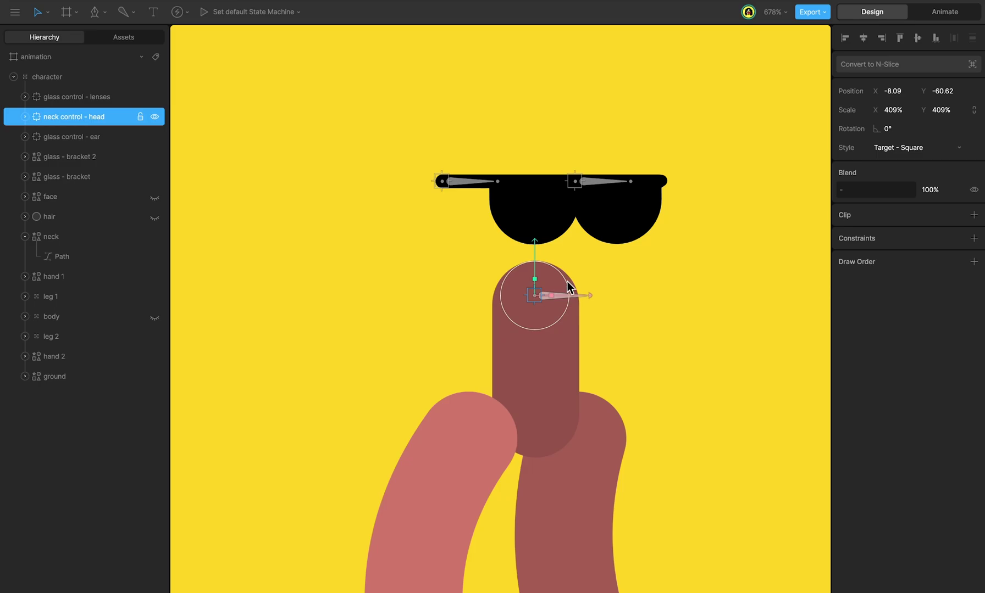
left_click_drag(532, 251, 532, 259)
left_click_drag(571, 304, 576, 307)
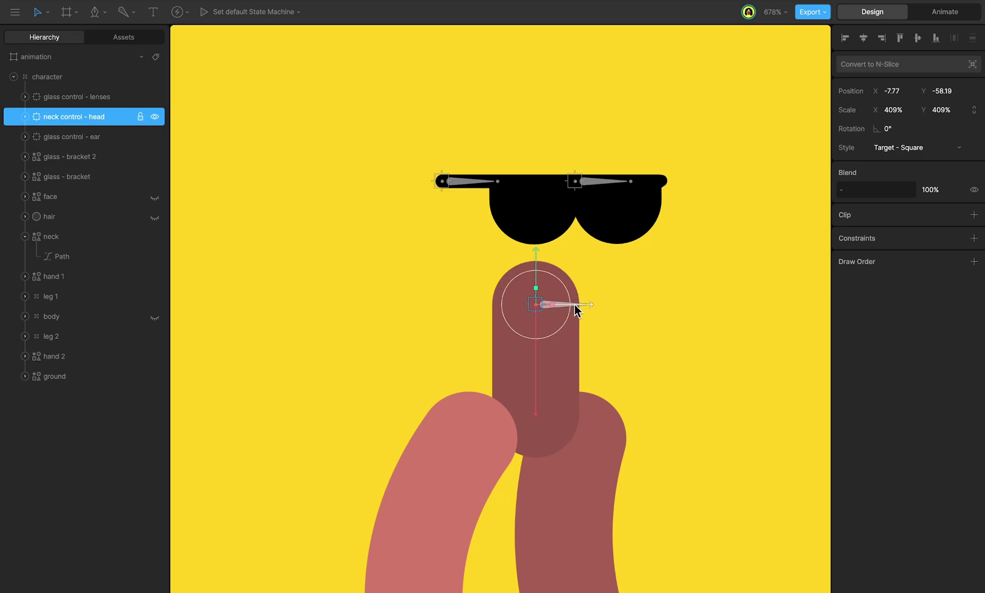
scroll(550, 299, "up", 3)
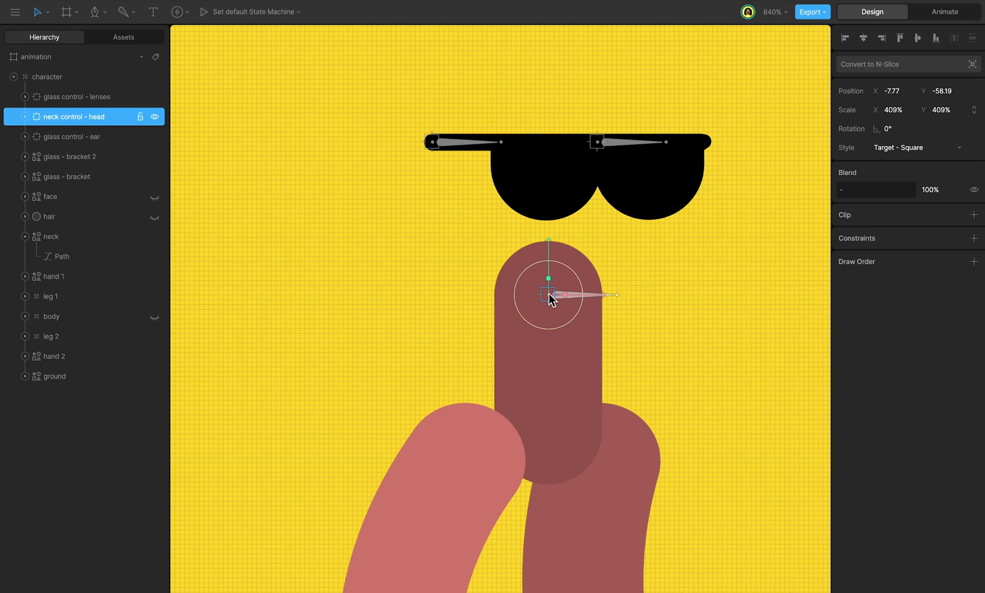
- Duplicate it as 'neck control - body' at the neck's base, then move both controls above the neck layer
key("ctrl+d")
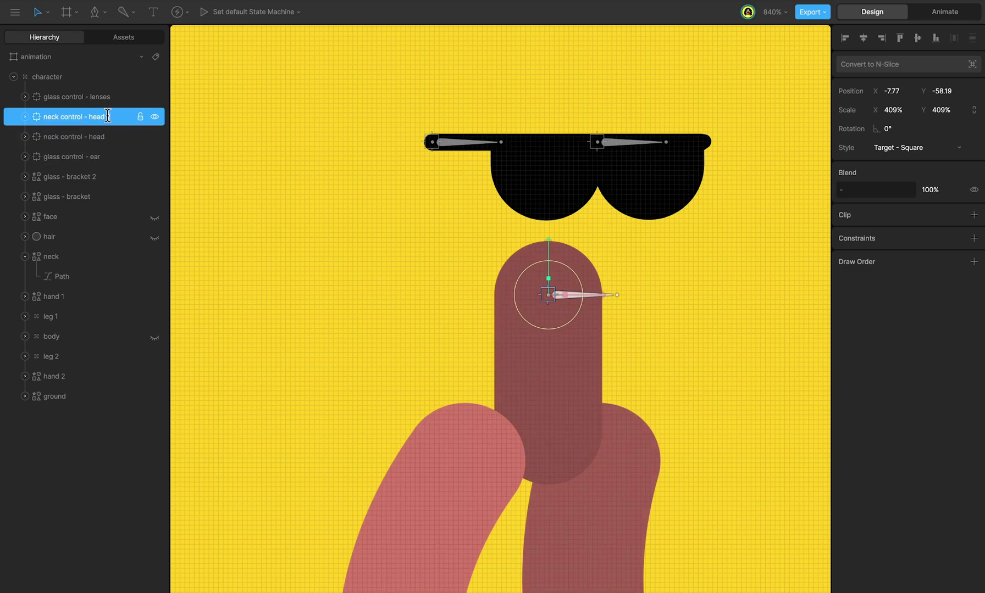
double_click(99, 116)
type("body")
key("Return")
left_click_drag(548, 263, 548, 395)
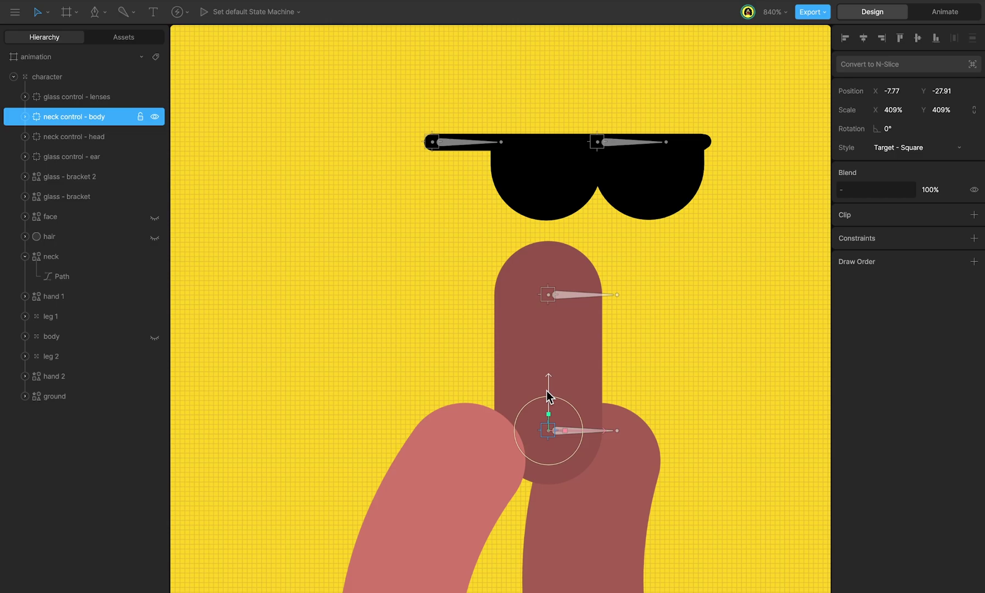
left_click(94, 137, "shift")
left_click_drag(94, 138, 82, 252)
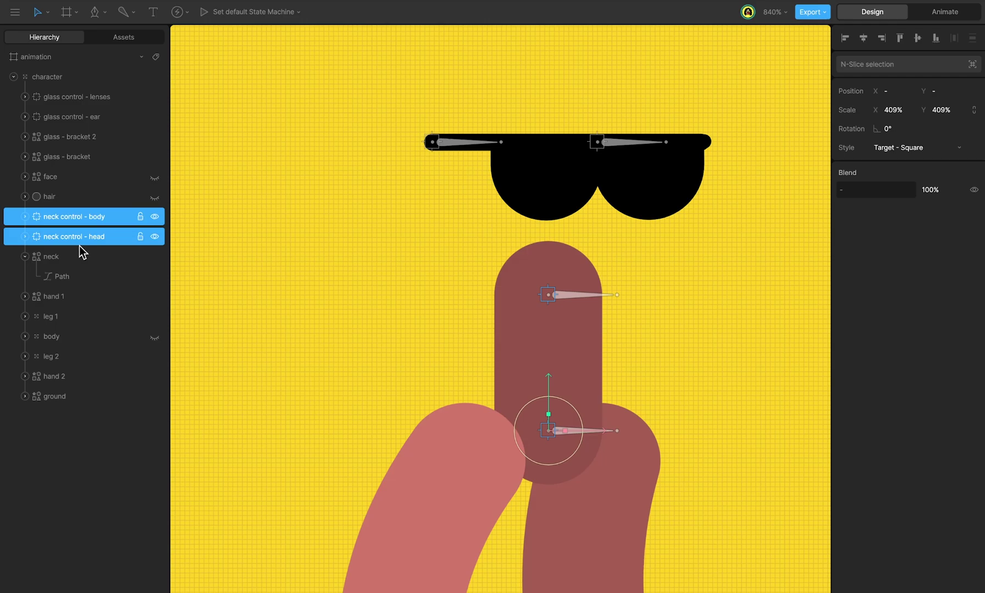
- Bind the upper and lower neck bones to the neck path
left_click(77, 258)
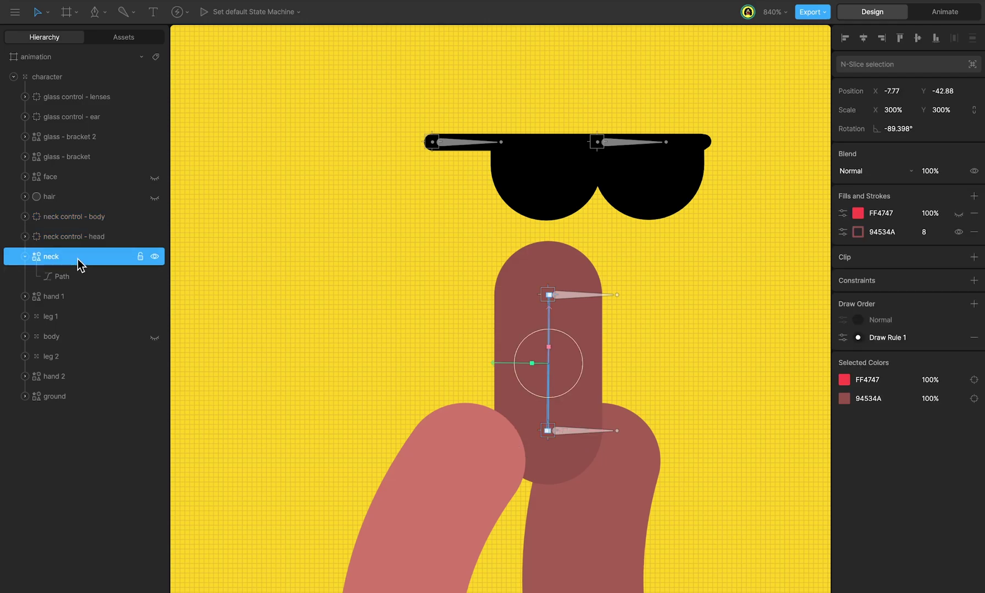
key("Return")
left_click(973, 166)
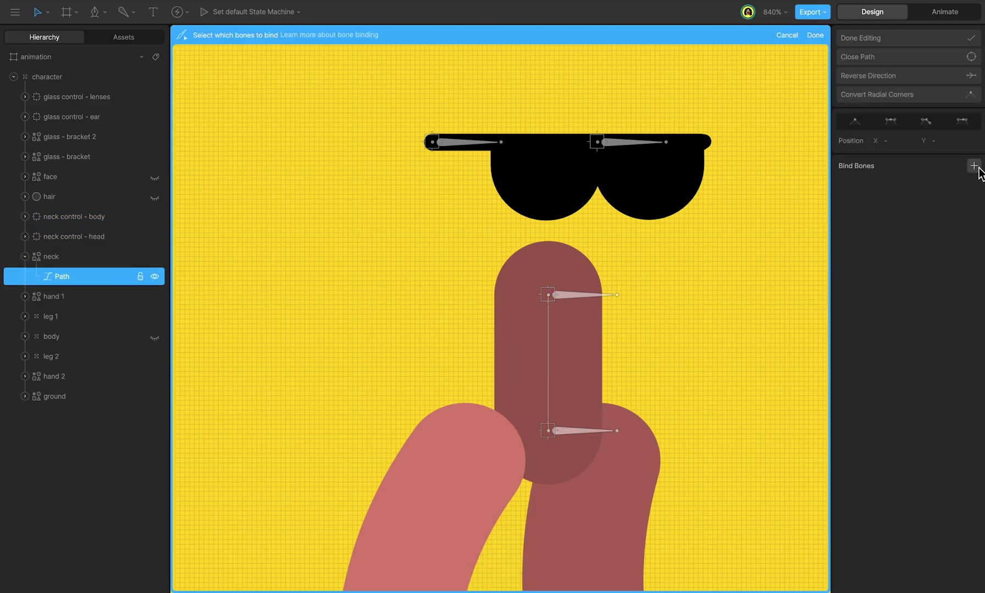
left_click(561, 293)
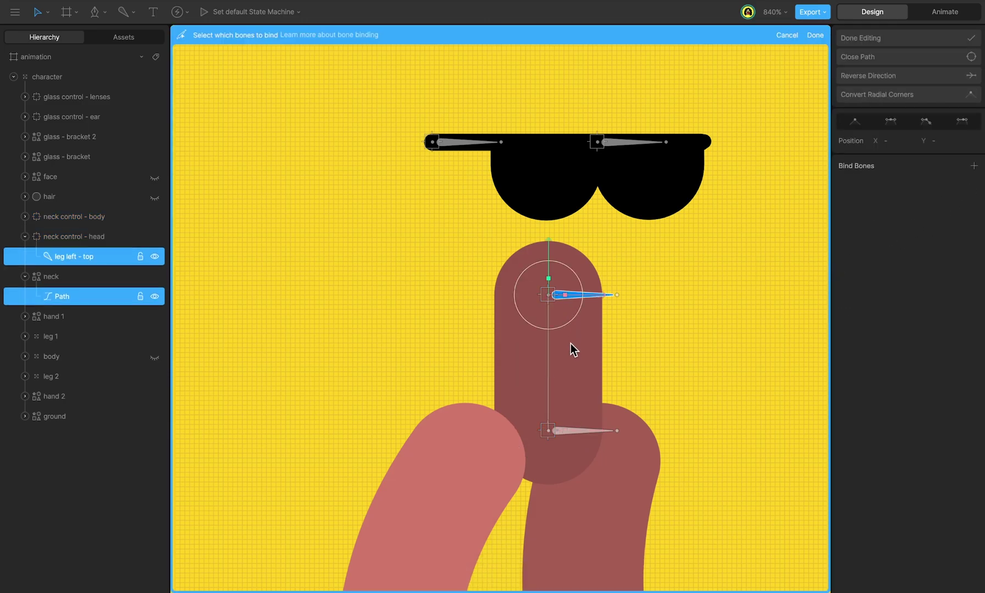
left_click(567, 431)
key("Return")
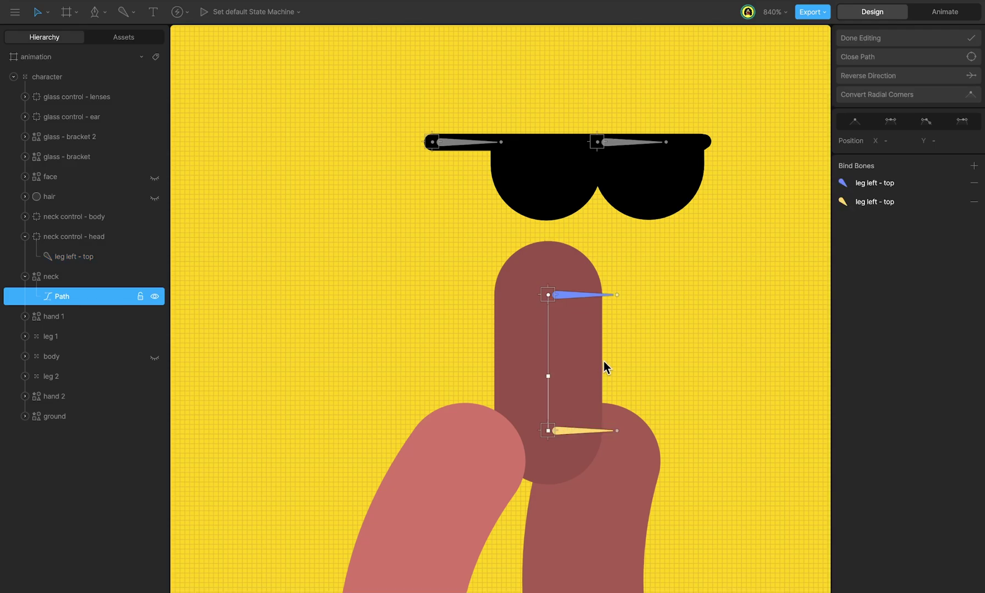
- Weight the neck's lower points 100% to the lower bone, then test-bend with both controls
left_click_drag(604, 361, 516, 450)
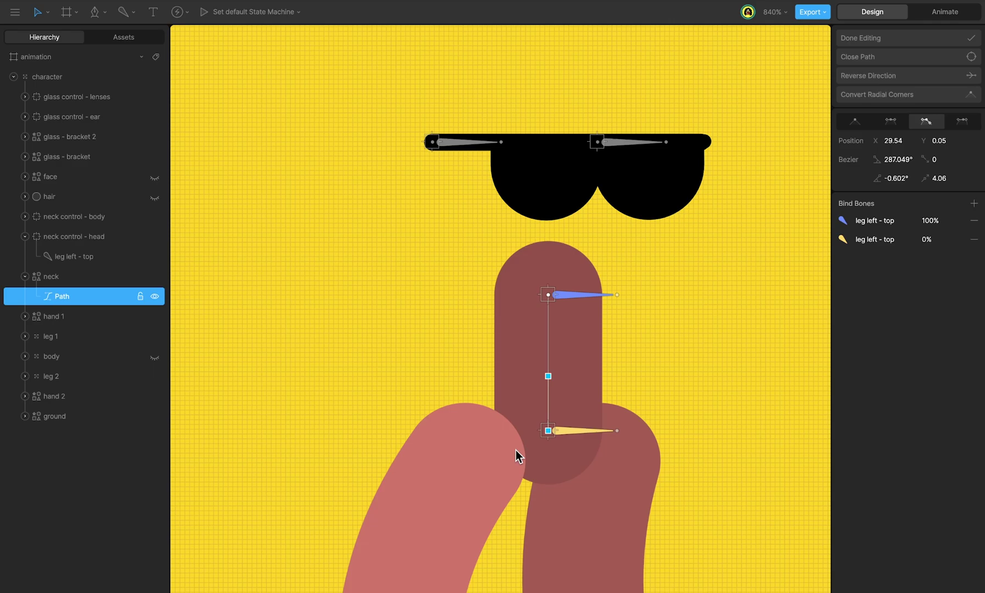
left_click(923, 240)
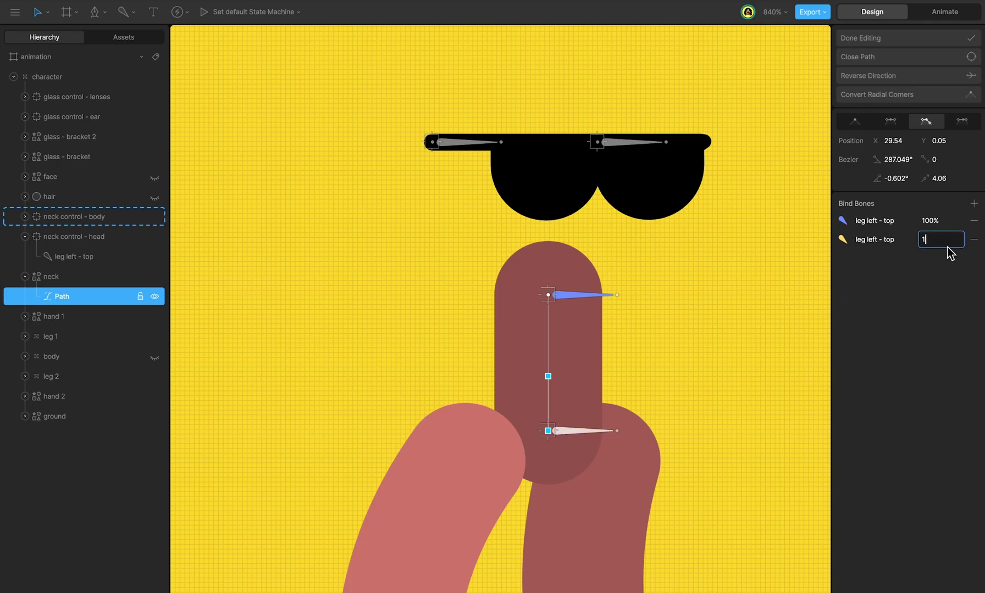
key("Return")
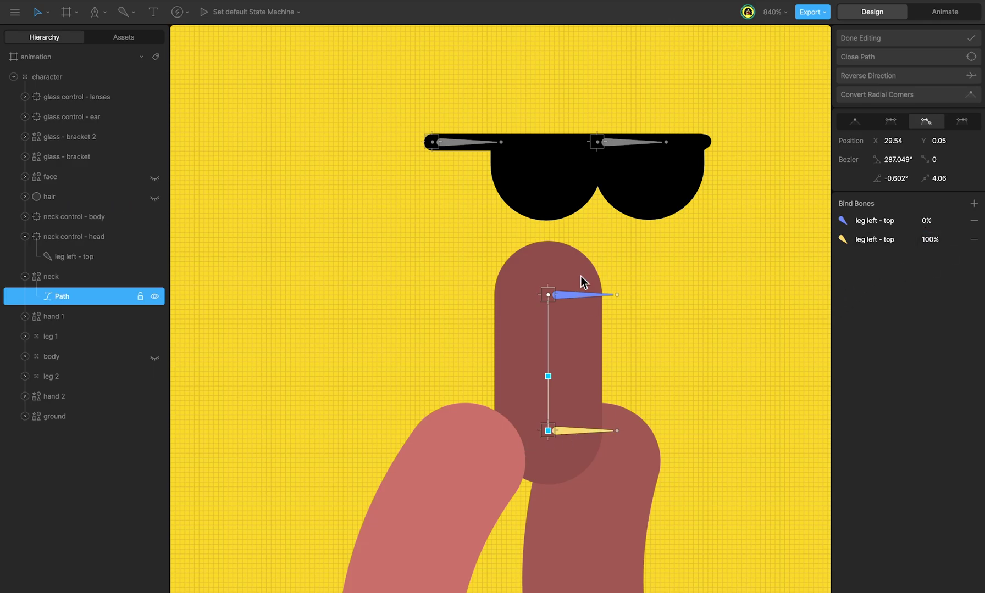
left_click(548, 295)
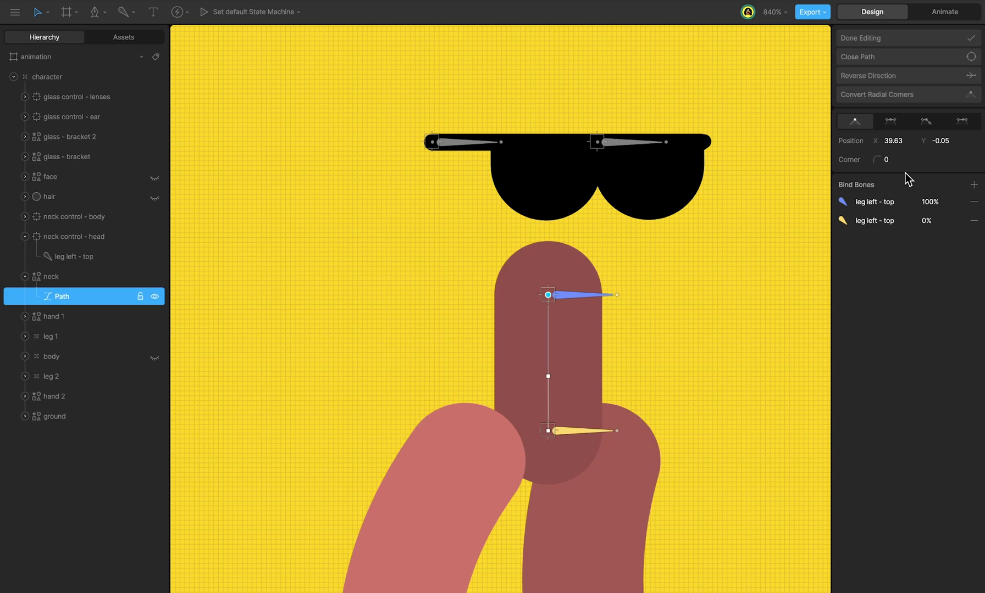
left_click_drag(549, 298, 617, 308)
key("ctrl+z")
left_click_drag(548, 431, 650, 385)
- Undo the test bend and show the hair, face and body layers again
key("ctrl+z")
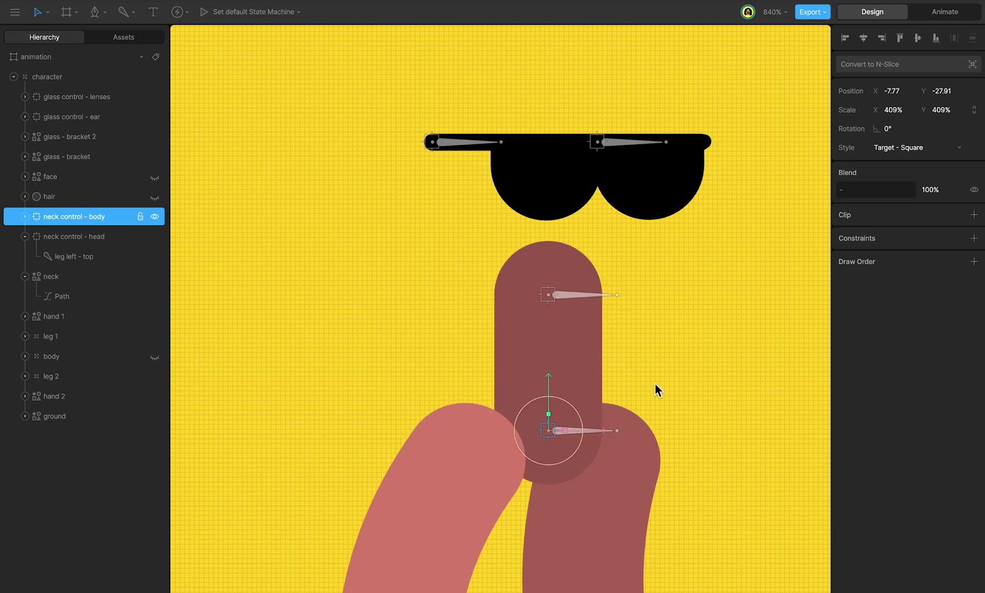
left_click(154, 198)
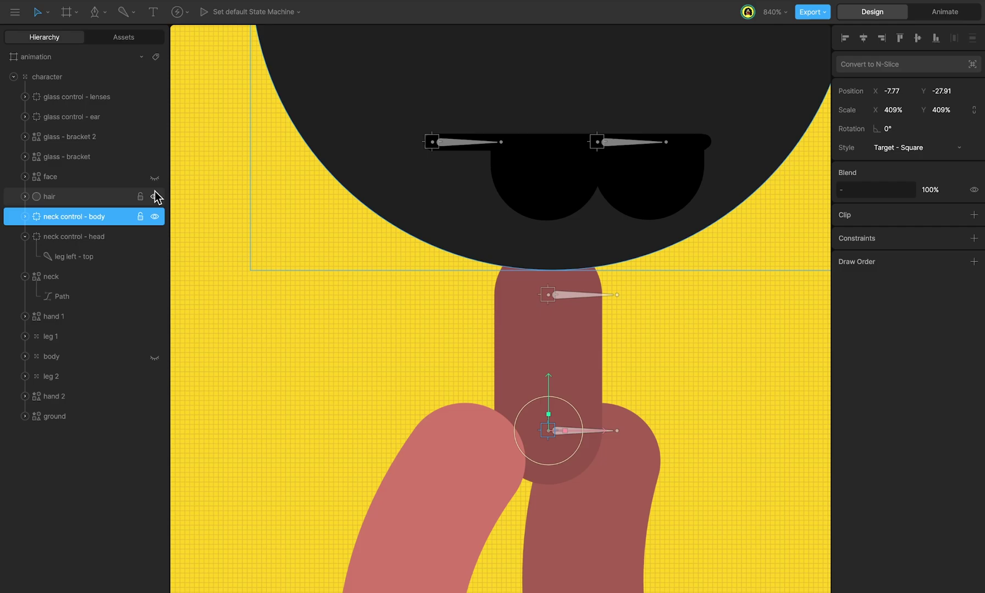
left_click(155, 178)
left_click(154, 358)
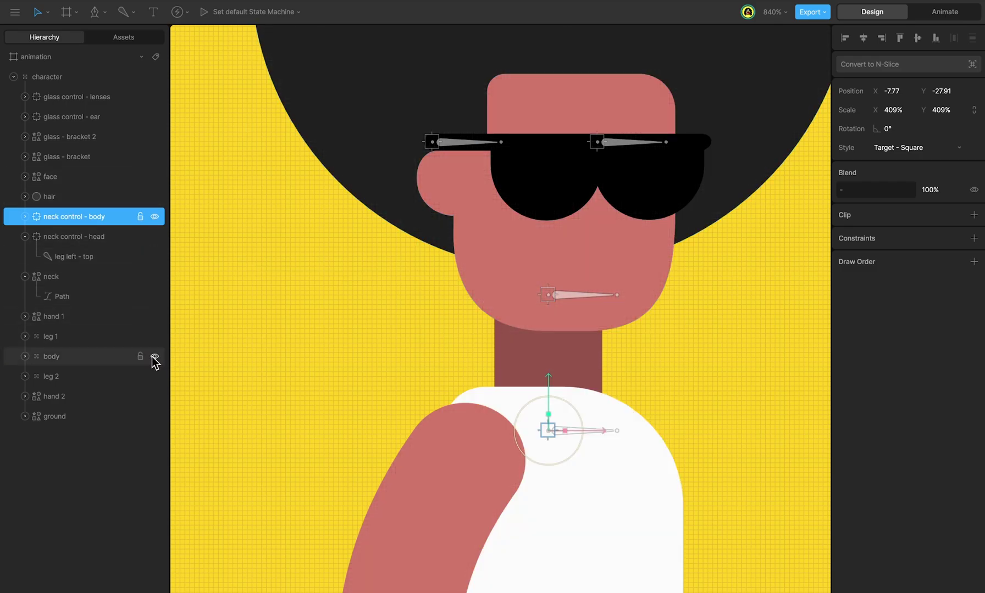
- Move neck control - body into the body group and drag the body to test the neck
left_click(81, 216)
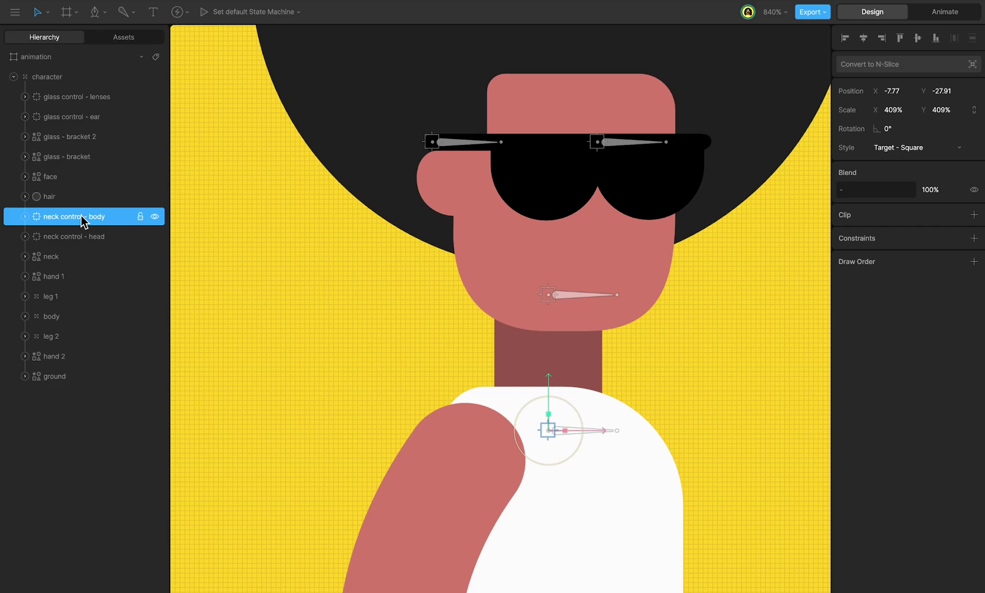
left_click_drag(81, 217, 74, 316)
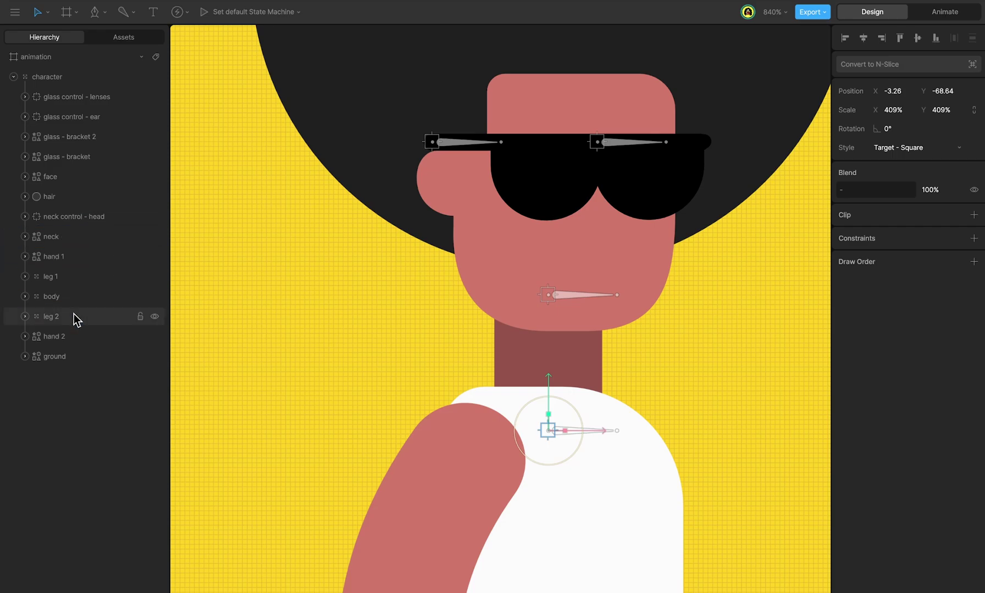
scroll(560, 422, "down", 3)
left_click(561, 422)
left_click_drag(560, 422, 618, 415)
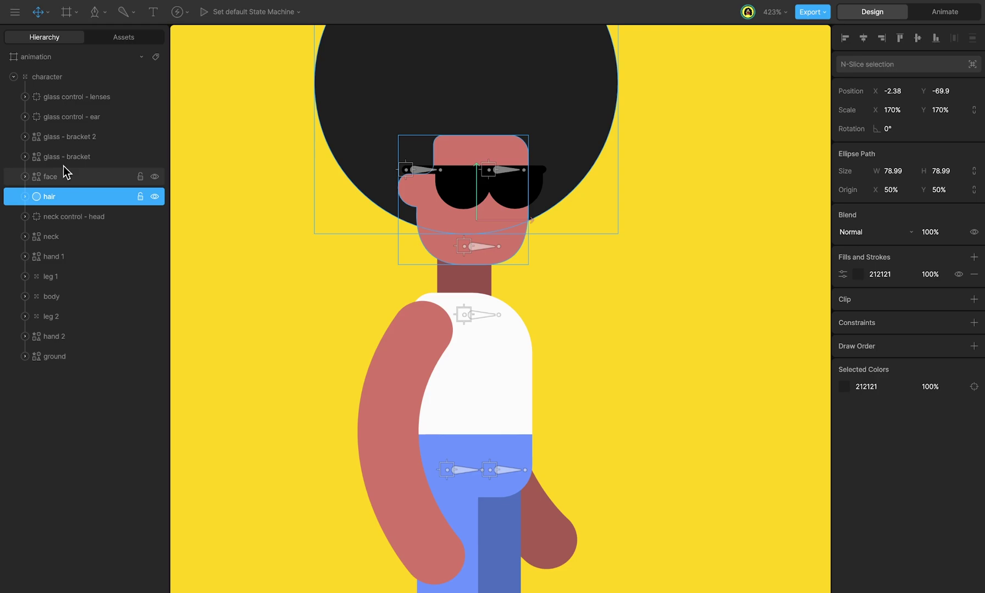
- Group the six glasses, face and hair layers as 'head animation', adjusting its origin
left_click(69, 96, "shift")
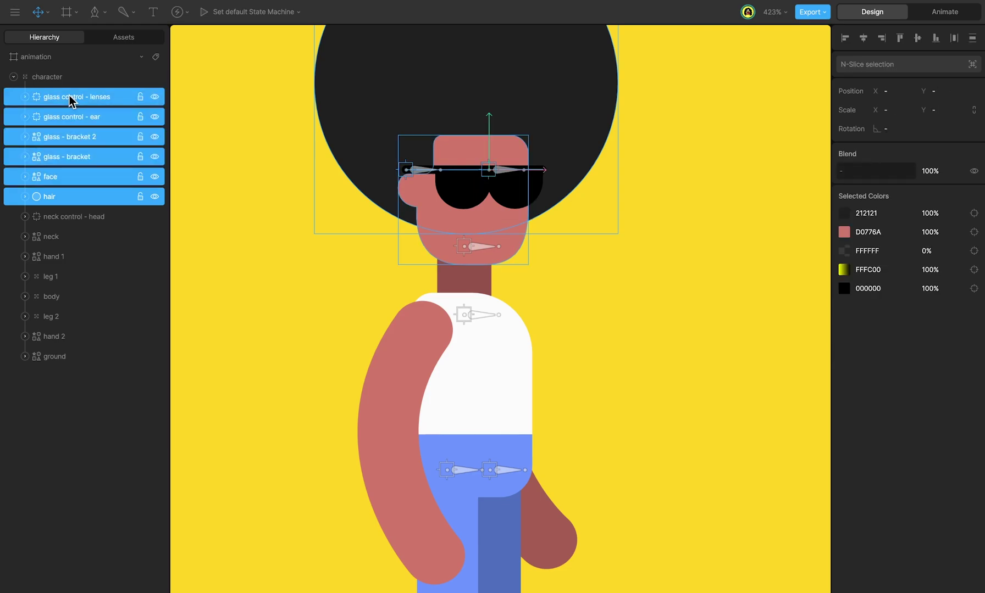
key("ctrl+g")
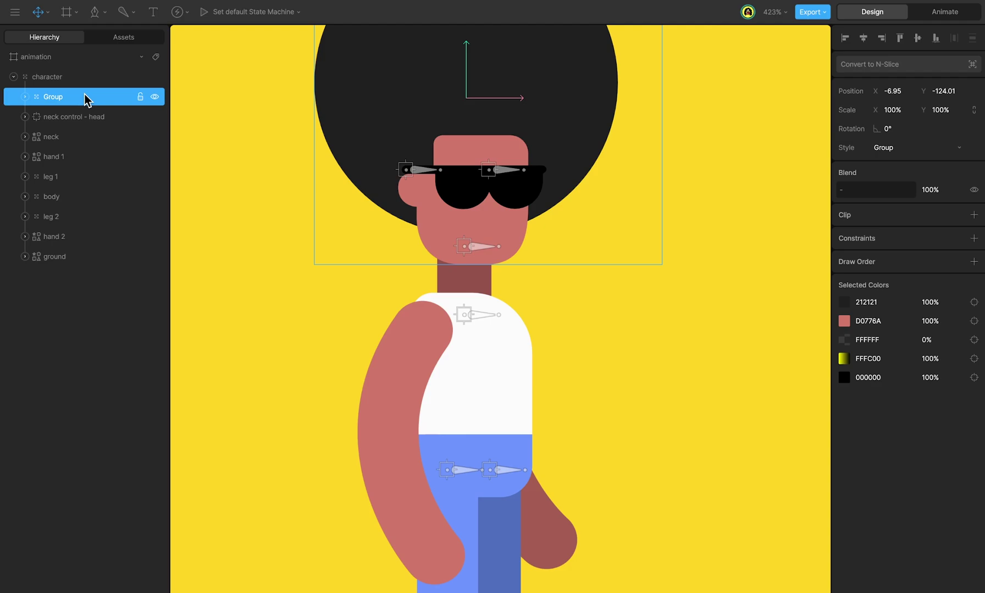
key("y")
left_click_drag(467, 62, 465, 211)
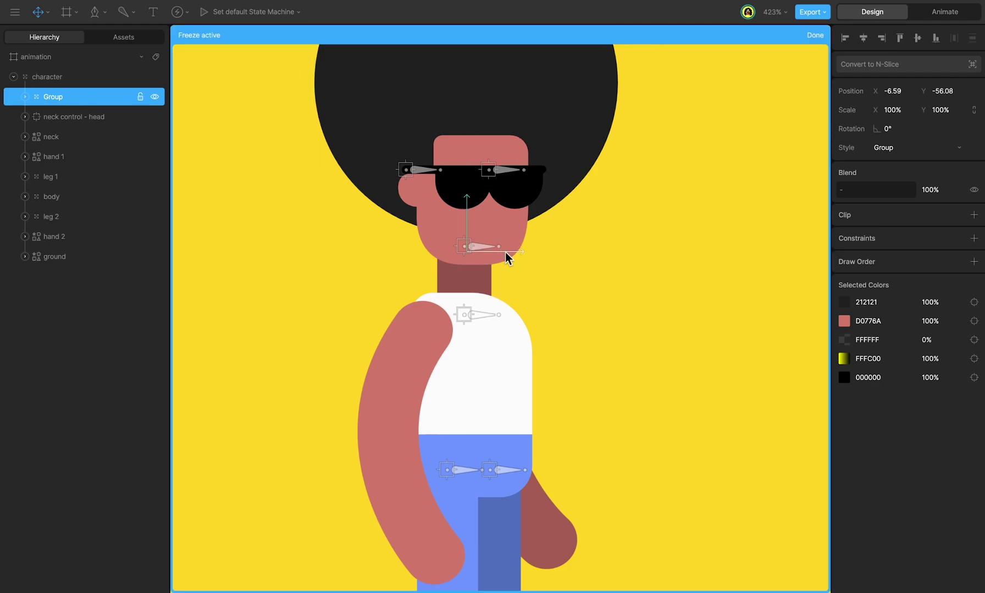
left_click_drag(505, 252, 506, 253)
key("y")
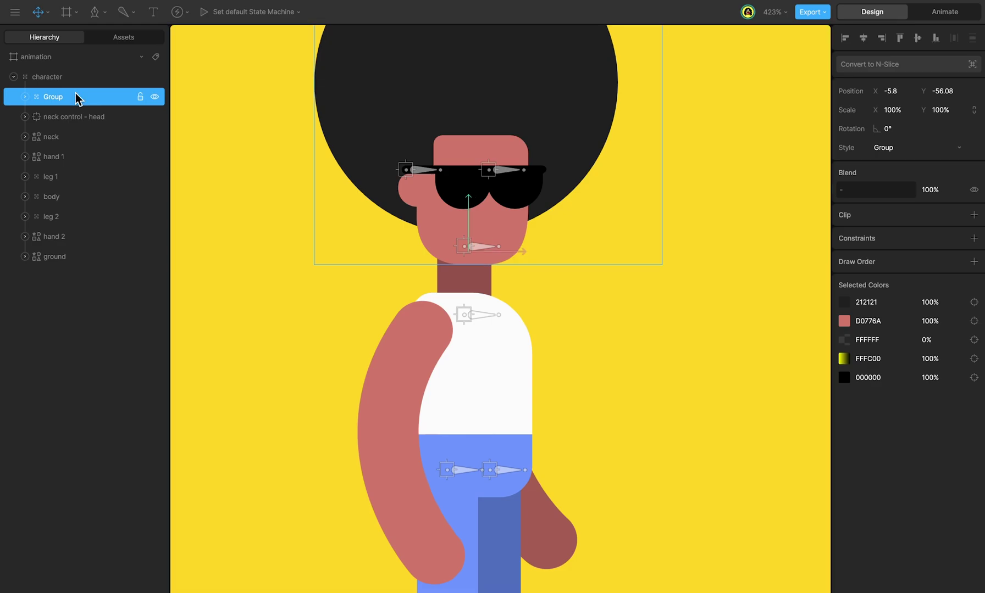
double_click(75, 97)
type("head animation")
key("Return")
- Wrap it in a 'head control' group pivoting at the chin (X -5.89, Y -56.48) and test it
key("ctrl+z")
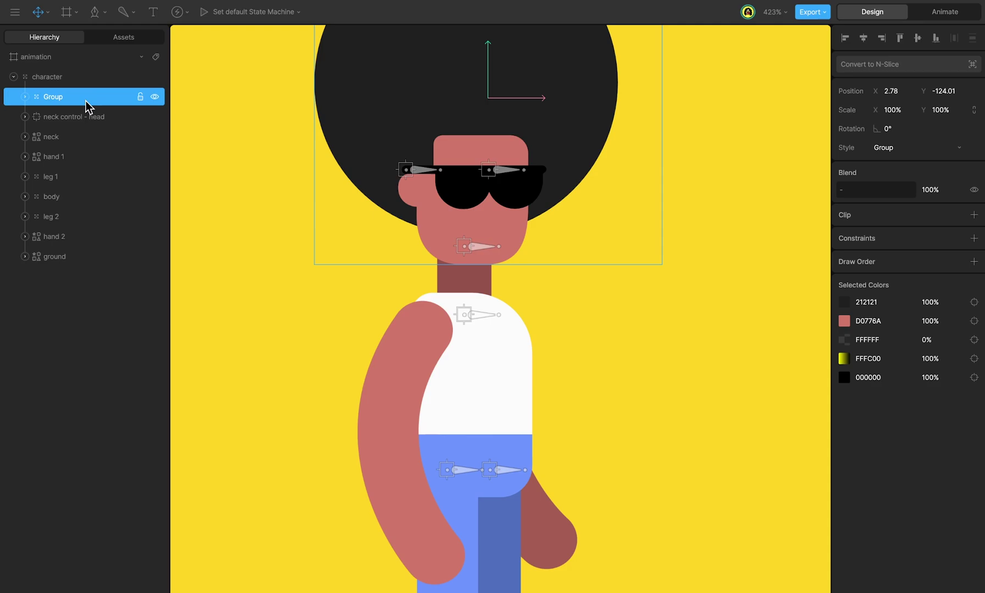
key("y")
left_click_drag(489, 60, 484, 214)
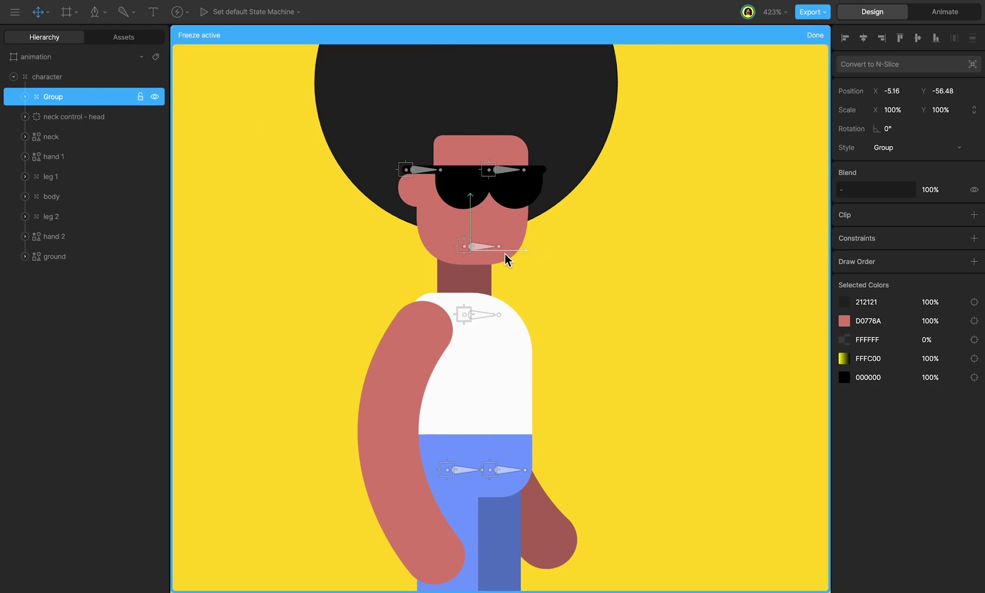
left_click_drag(505, 254, 503, 254)
key("y")
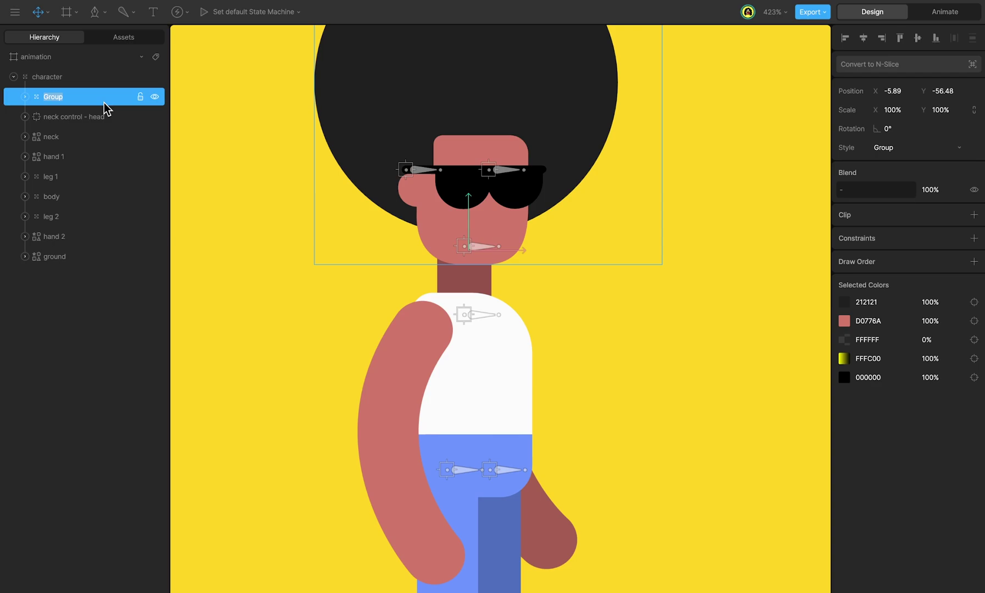
type("head control")
key("Return")
left_click_drag(512, 228, 531, 192)
key("ctrl+z")
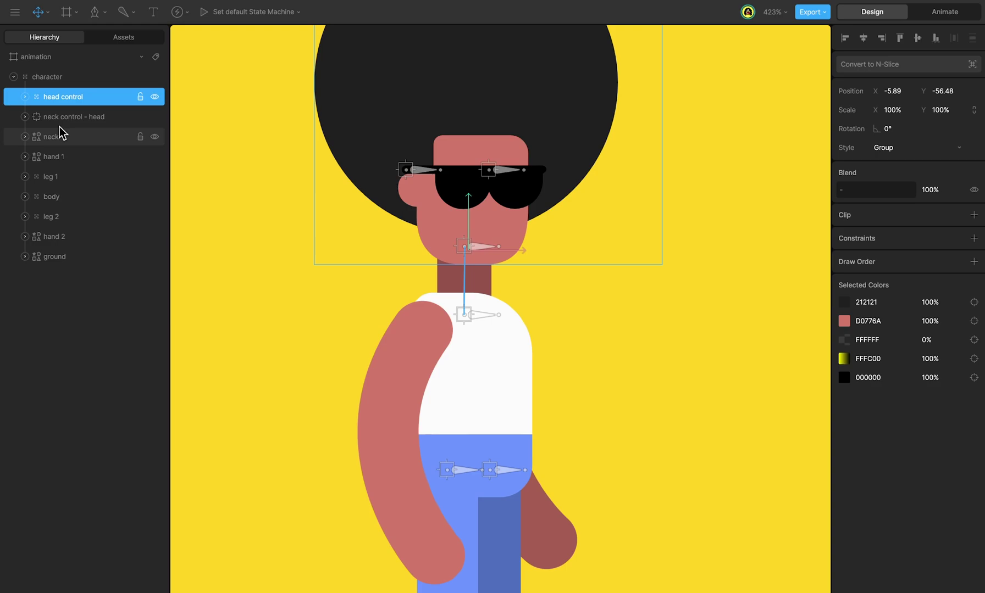
- Nest neck control - head inside head animation, then move the head and body to test
left_click(24, 97)
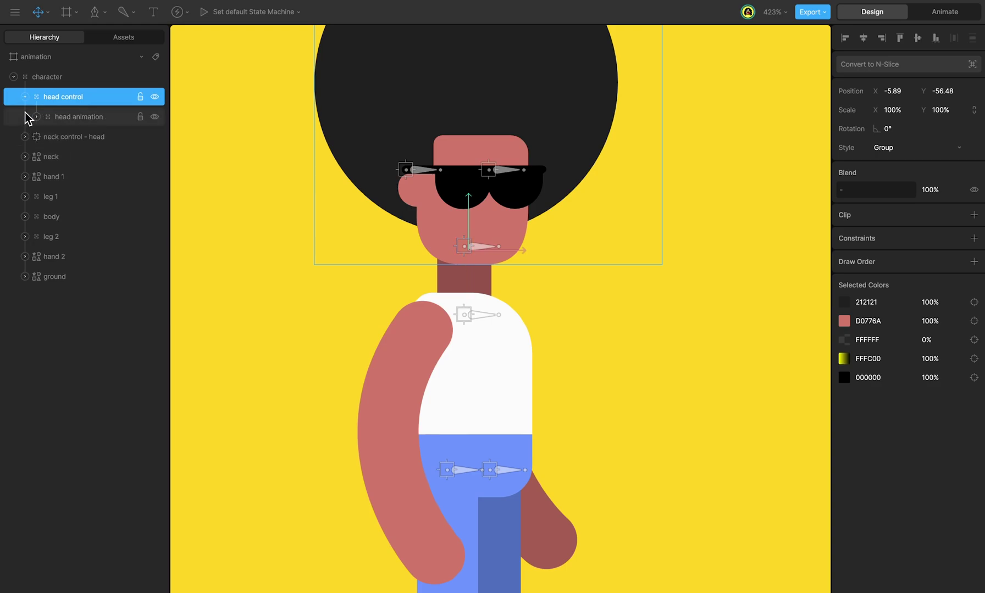
left_click(24, 136)
left_click(36, 117)
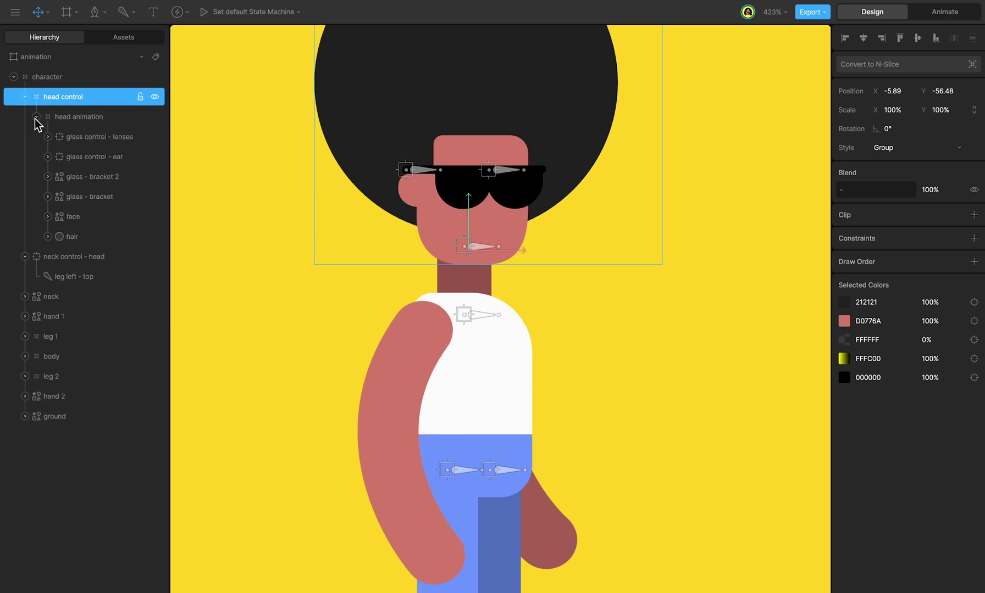
left_click_drag(82, 257, 107, 137)
left_click_drag(505, 203, 530, 245)
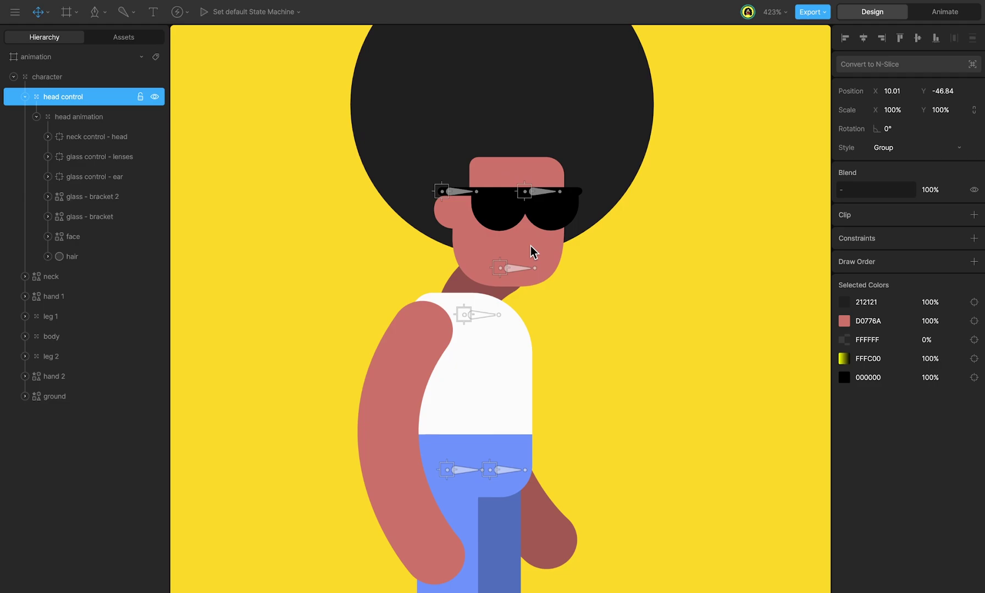
left_click_drag(502, 412, 548, 411)
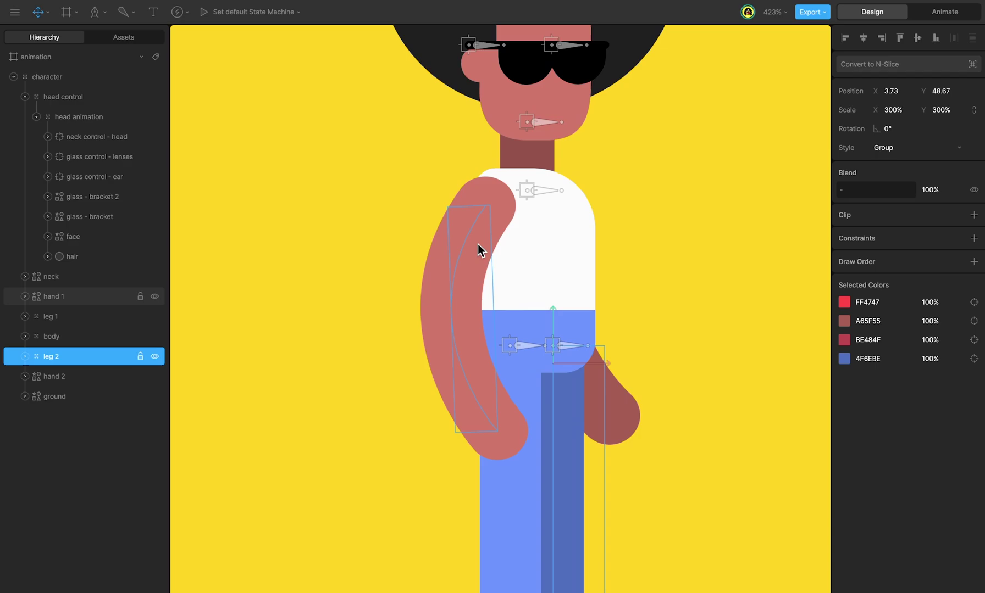
- Move the hand 1 and hand 2 arms into the body group, drawing above the shirt
left_click(473, 243)
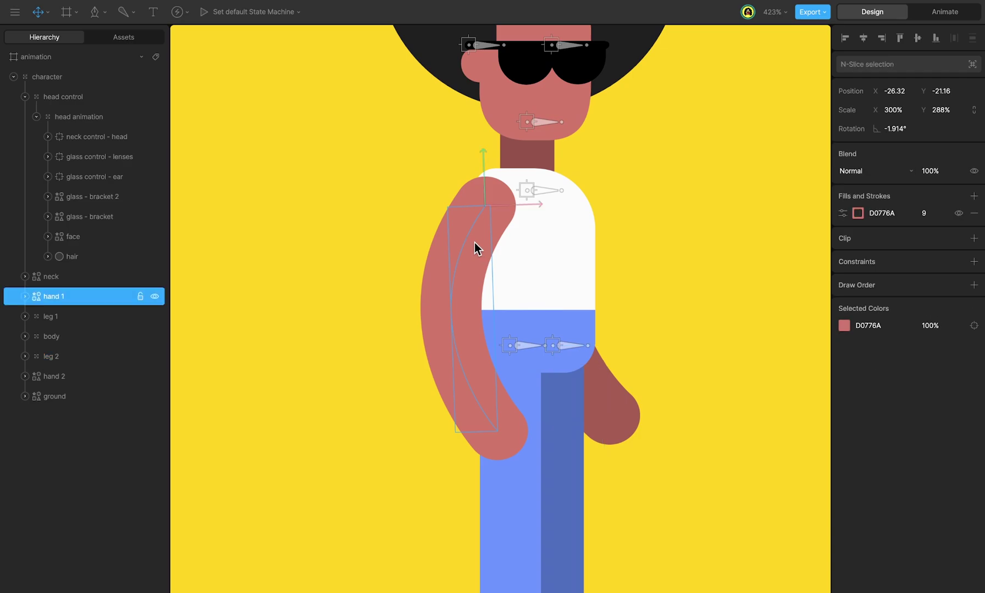
left_click(606, 413, "shift")
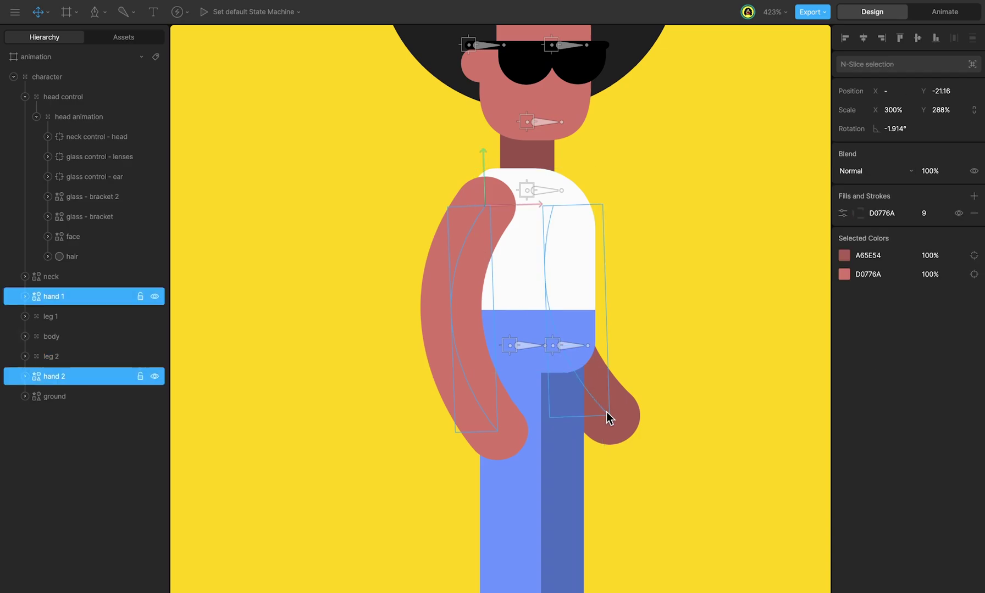
left_click_drag(65, 377, 58, 336)
left_click(25, 317)
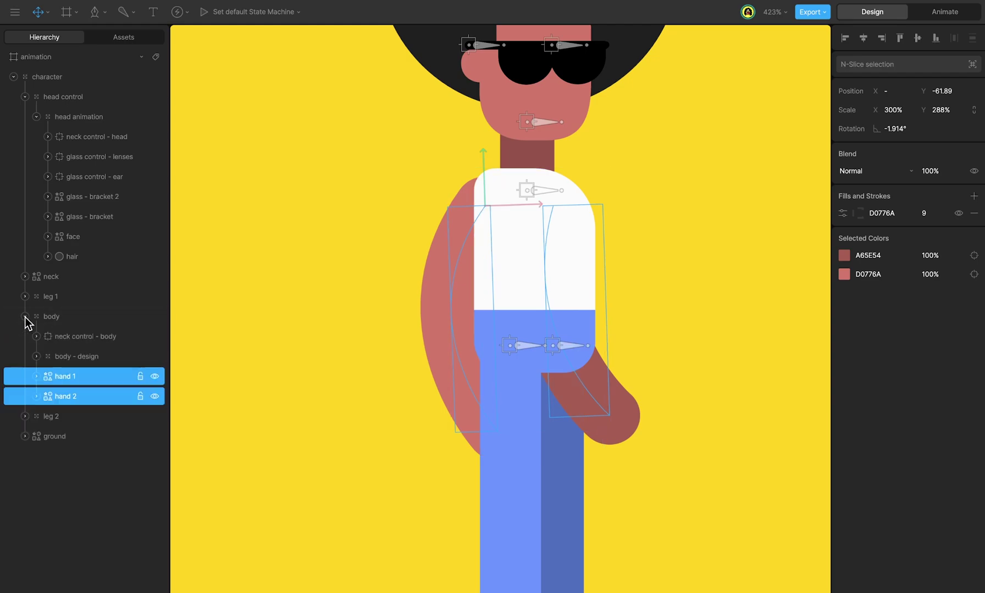
left_click_drag(55, 376, 70, 338)
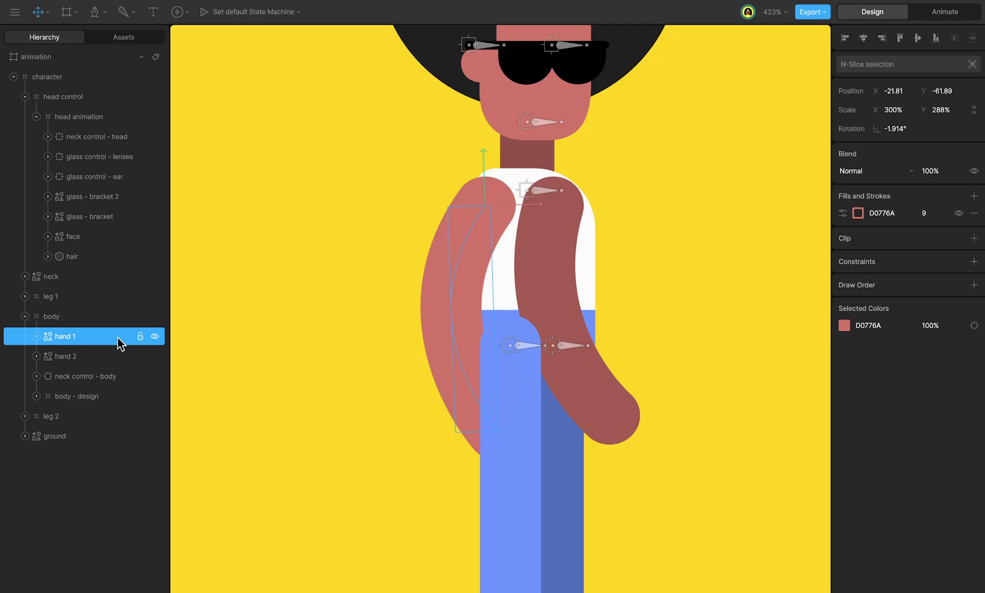
- Give hand 1 a draw rule placing it above leg 1's leg left - path
left_click(973, 285)
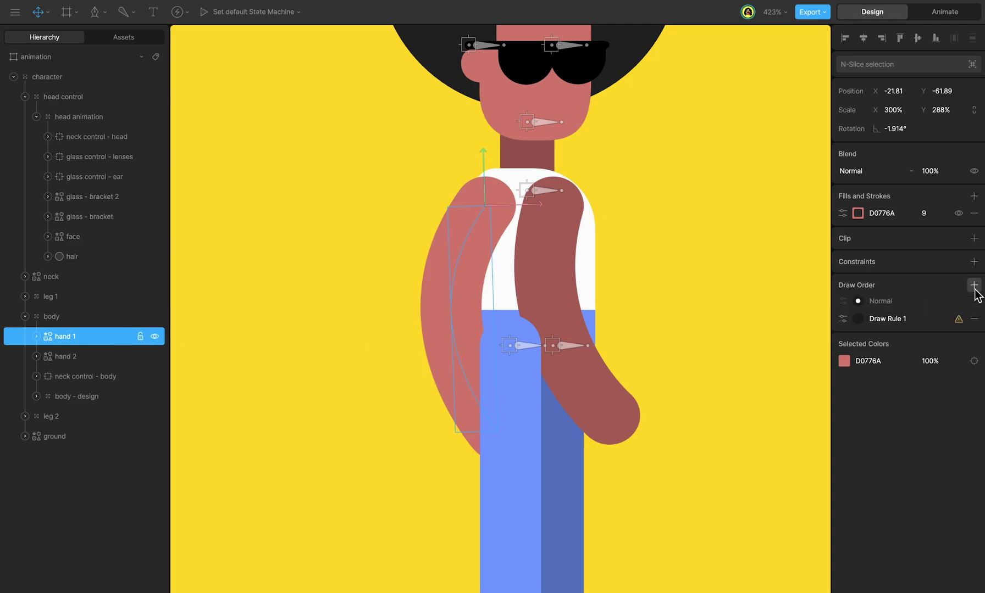
left_click(841, 322)
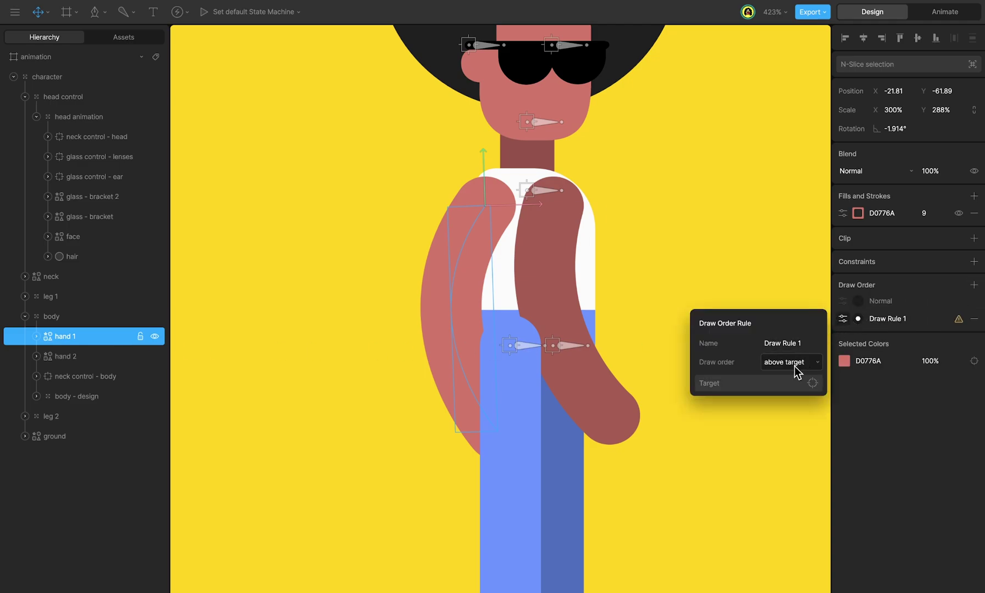
left_click(778, 385)
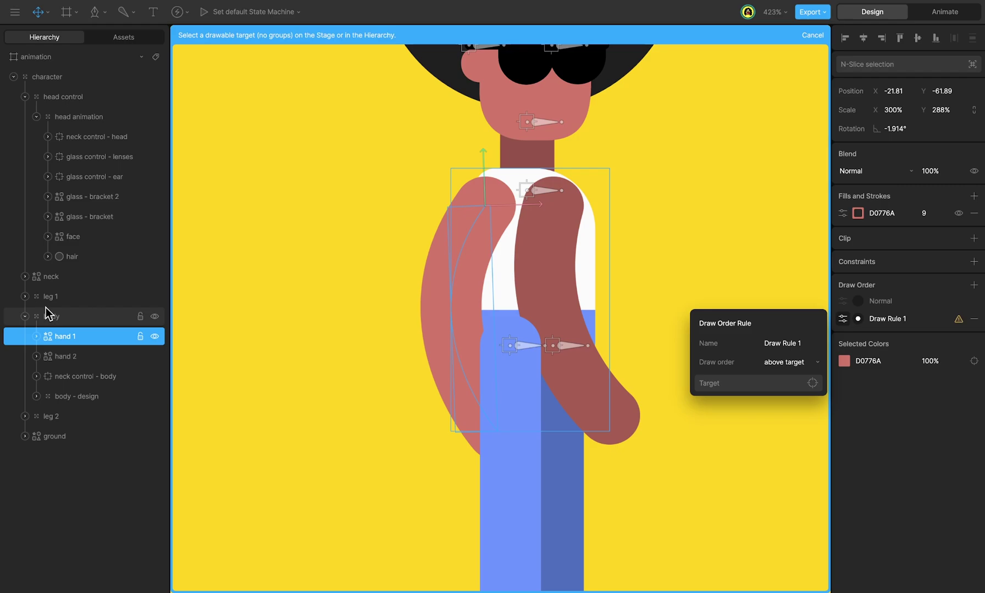
left_click(25, 297)
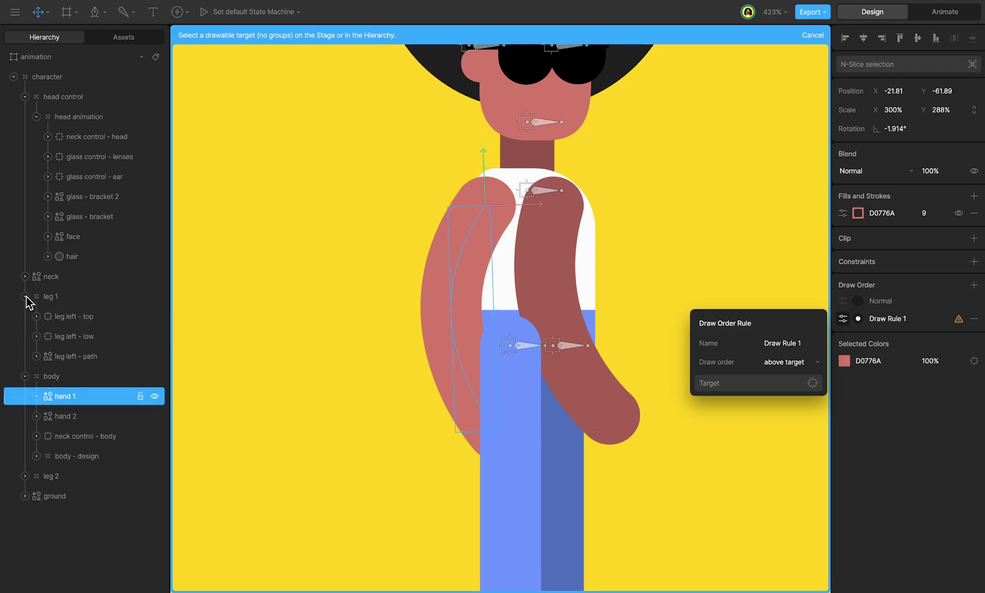
left_click(86, 358)
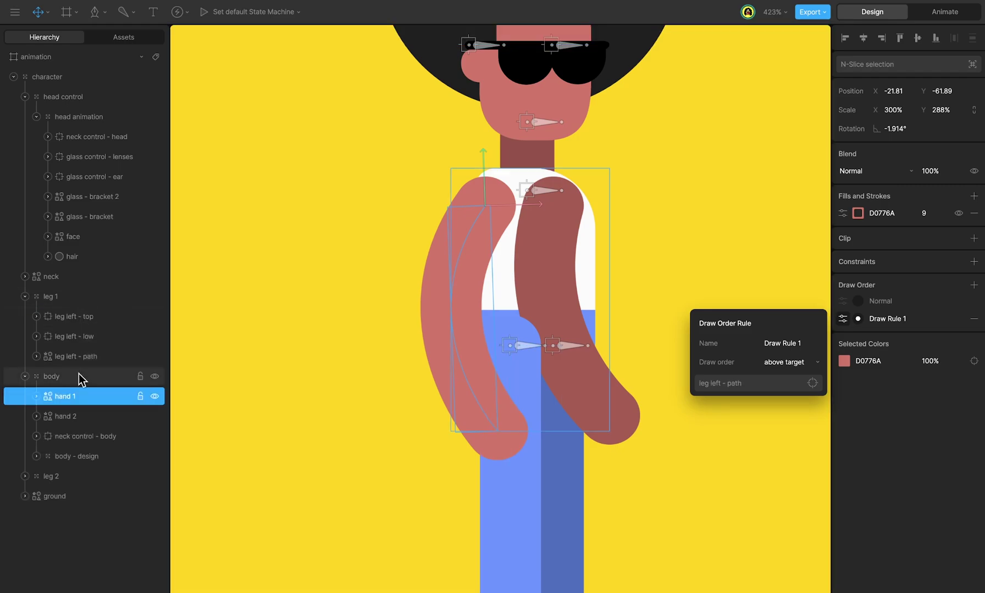
- Give hand 2 a draw rule below leg 2's leg left - path, then test the layering
left_click(75, 416)
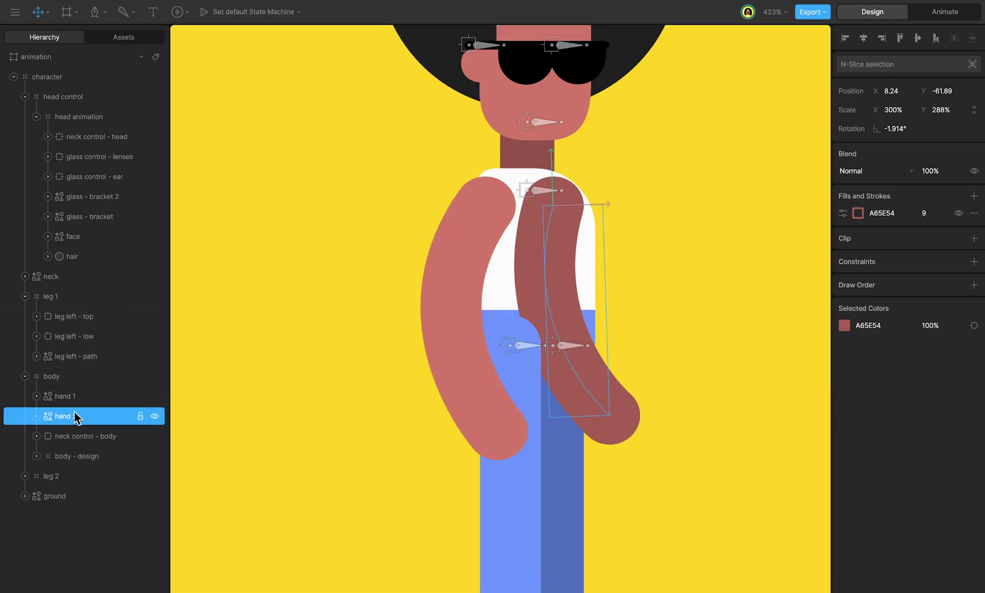
left_click(973, 285)
left_click(849, 319)
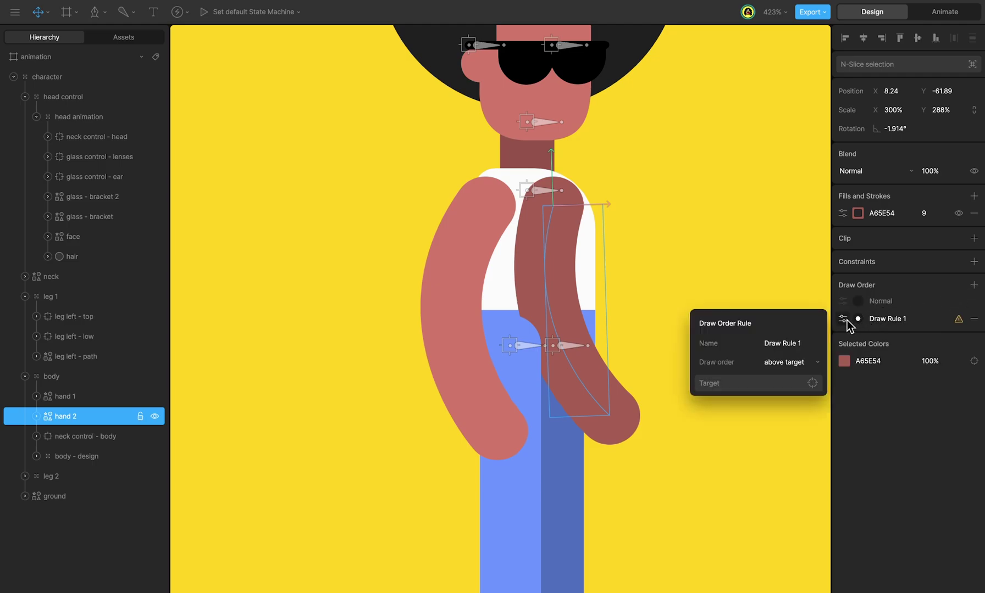
left_click(797, 379)
left_click(25, 476)
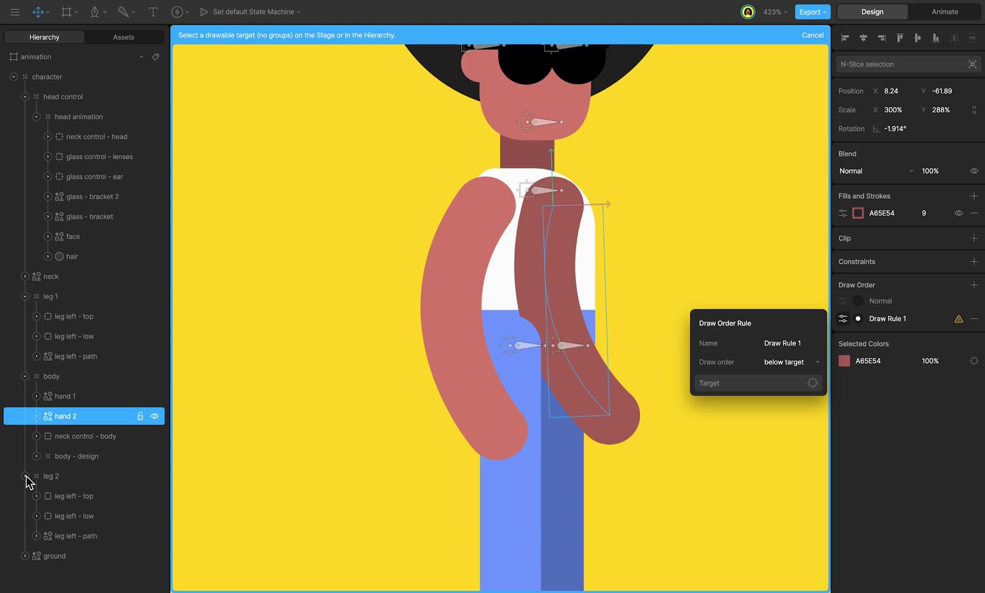
left_click(65, 536)
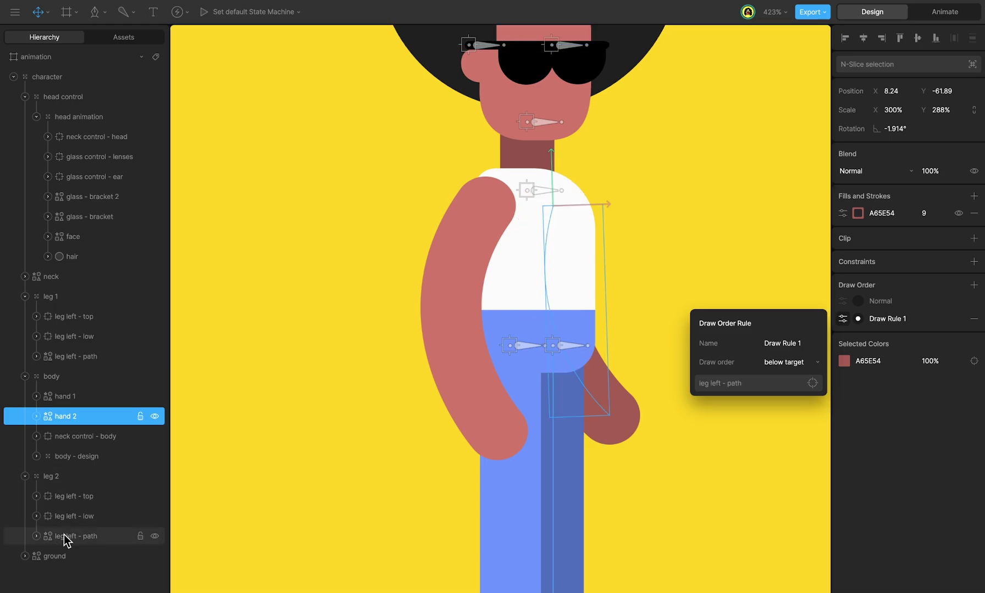
mouse_move(569, 304)
left_mouse_down()
mouse_move(584, 238)
mouse_move(522, 301)
mouse_move(612, 296)
mouse_move(512, 273)
mouse_move(507, 348)
left_mouse_up()
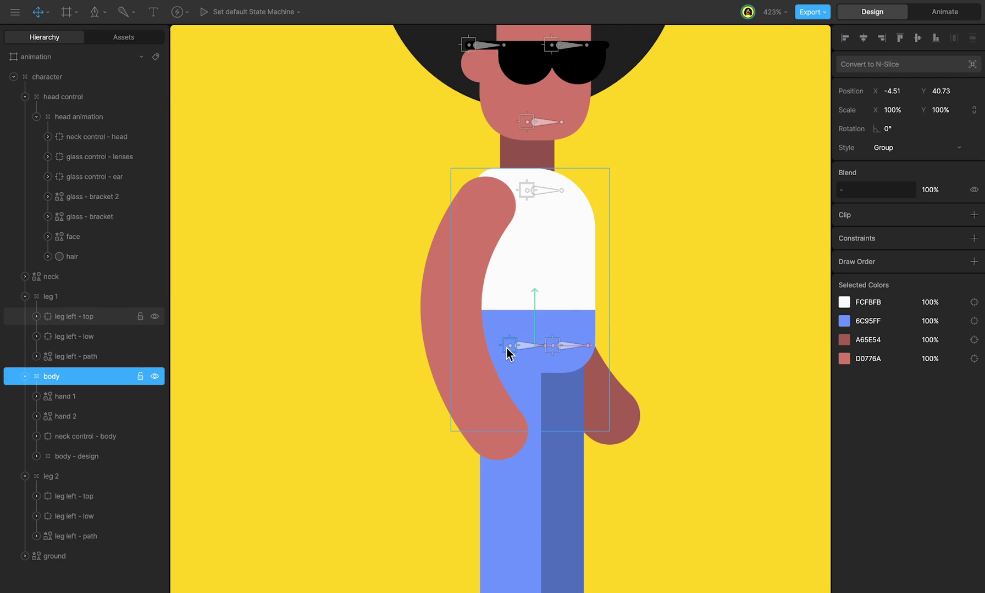
- Put both leg left - top targets in the body group, then test by moving the torso and head
left_click(506, 348)
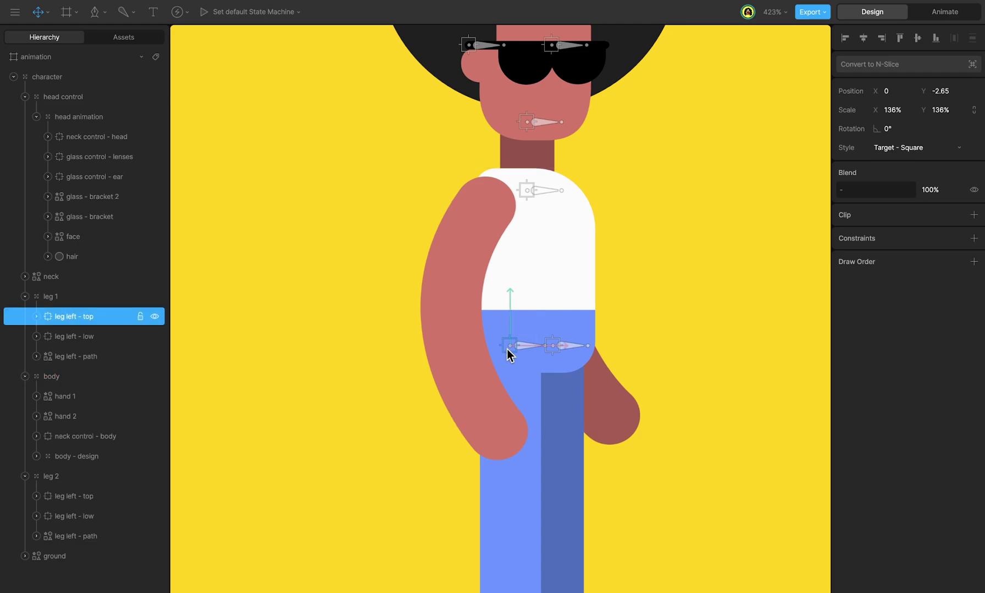
left_click(556, 350, "shift")
left_click_drag(88, 323, 84, 382)
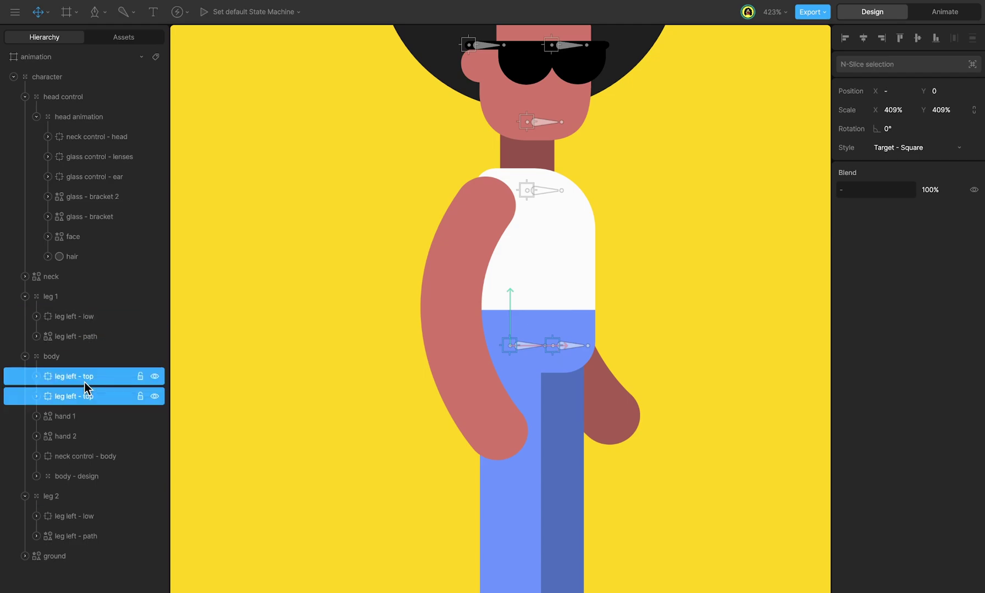
left_click(536, 341)
left_click_drag(536, 340, 571, 336)
left_click(582, 177)
left_click_drag(582, 176, 548, 209)
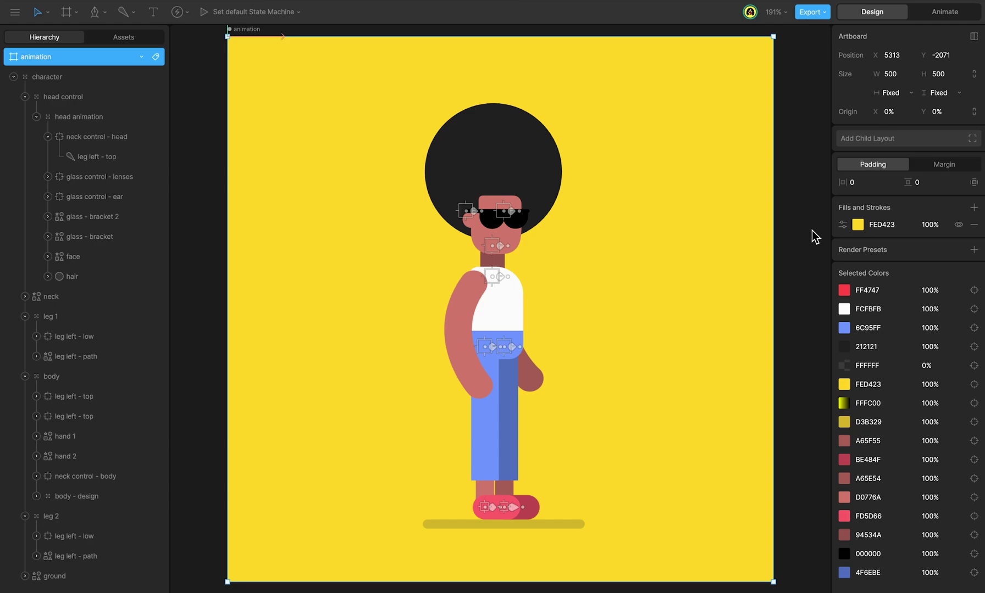
- In Animate mode, rename Timeline 1 to 'head wiggle' and set its duration to 4 seconds
key("Tab")
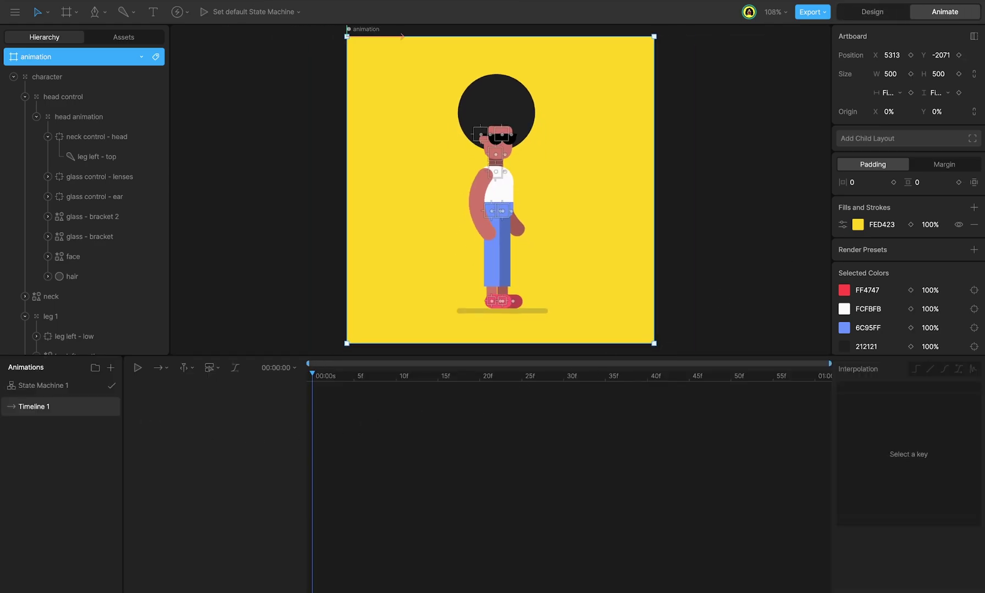
double_click(77, 408)
type("head wiggle")
key("Return")
left_click(278, 369)
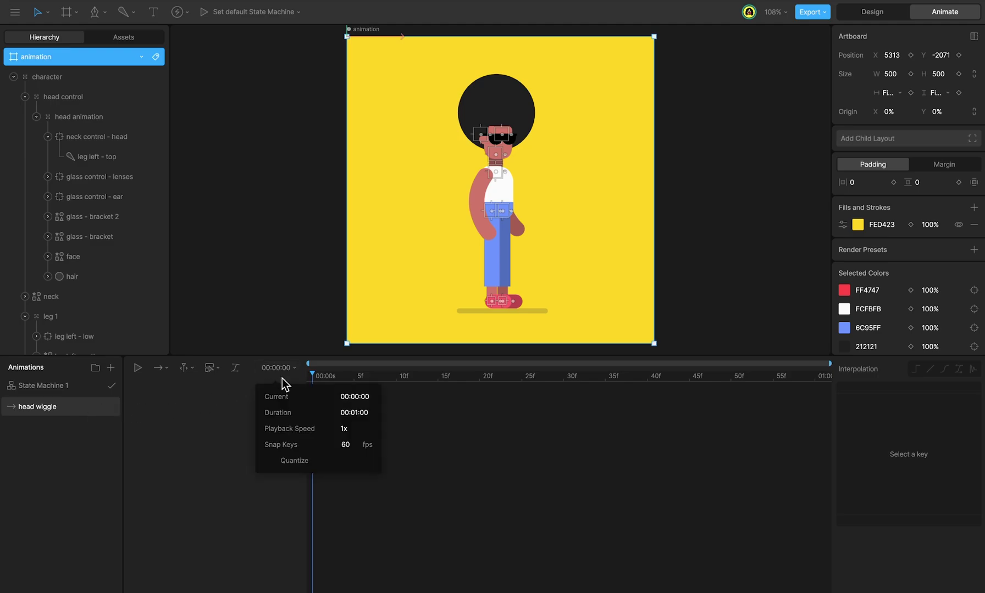
left_click(356, 412)
key("BackSpace")
type("4")
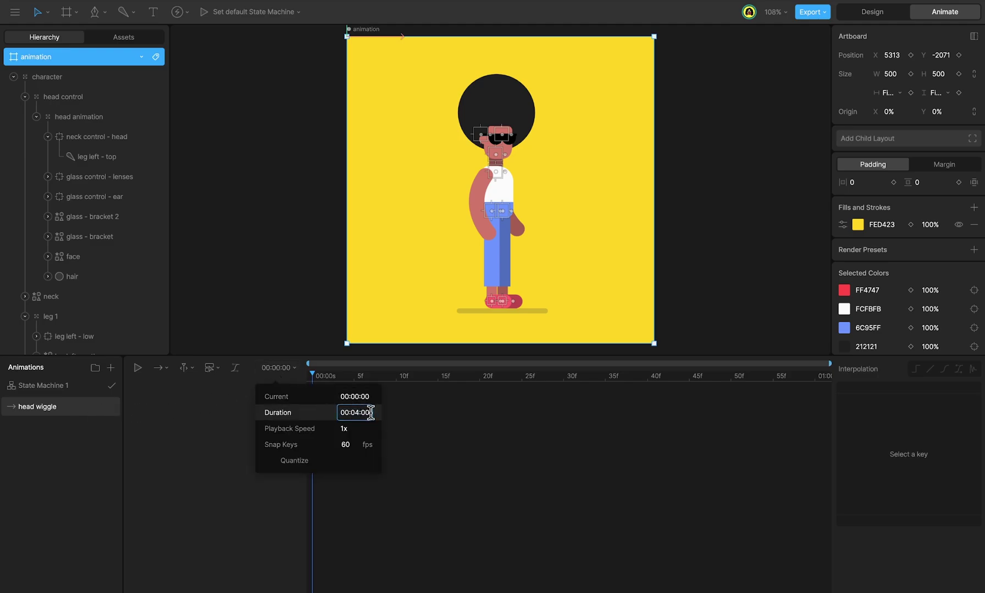
key("Return")
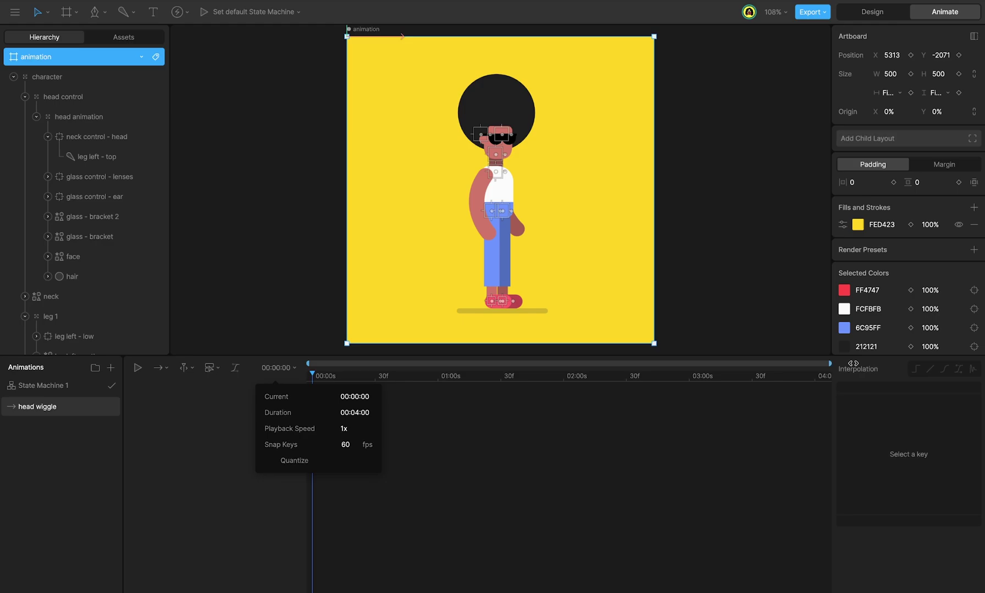
- Make the animation loop with the work area enabled from 1s to 2s
left_click(161, 368)
left_click(189, 454)
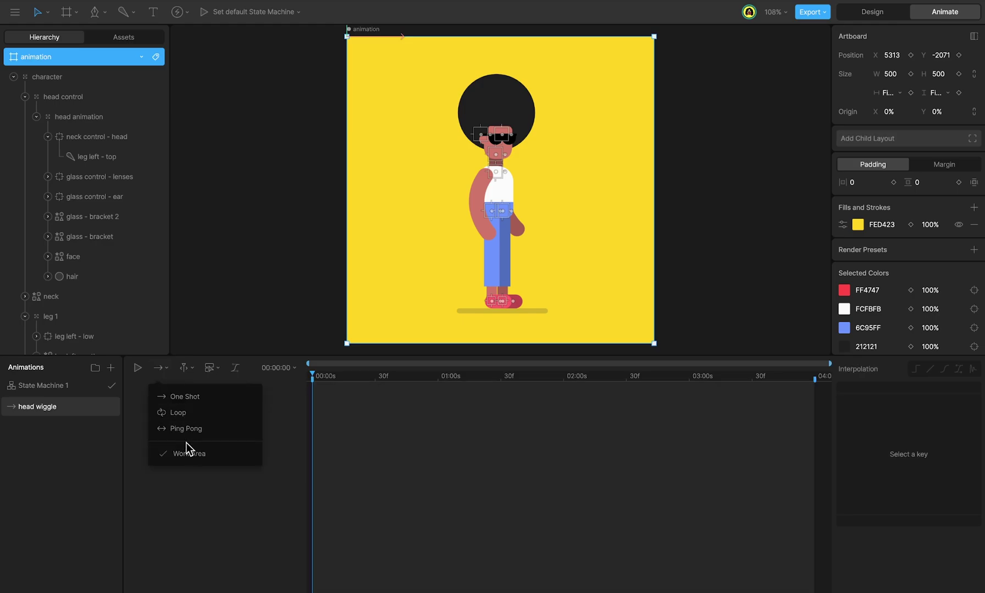
left_click(185, 418)
left_click_drag(312, 380, 439, 416)
left_click_drag(815, 380, 563, 412)
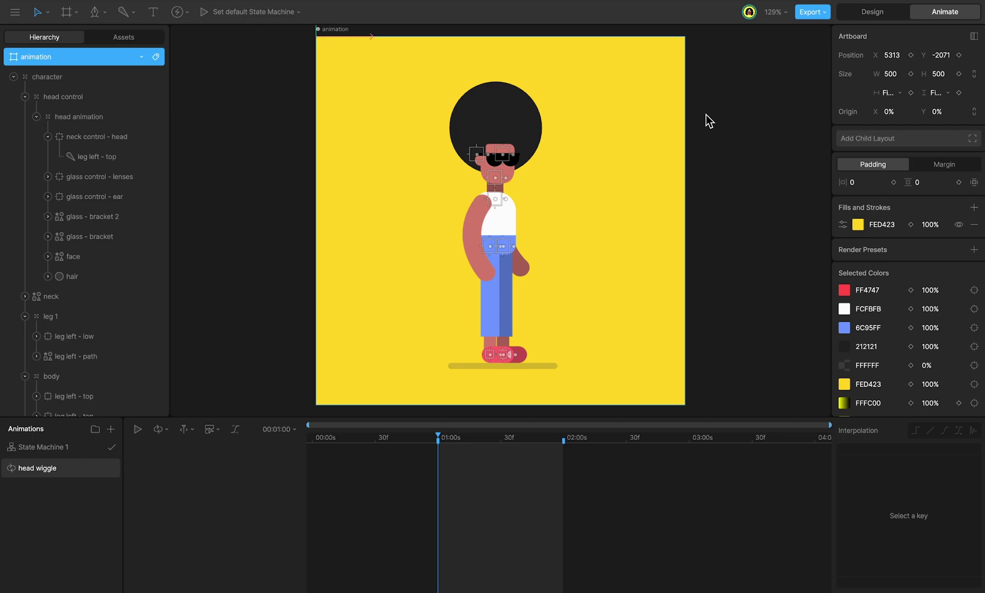
- Key head animation's X/Y position, glass control - lenses' X position, and hair's X/Y scale
left_click(96, 113)
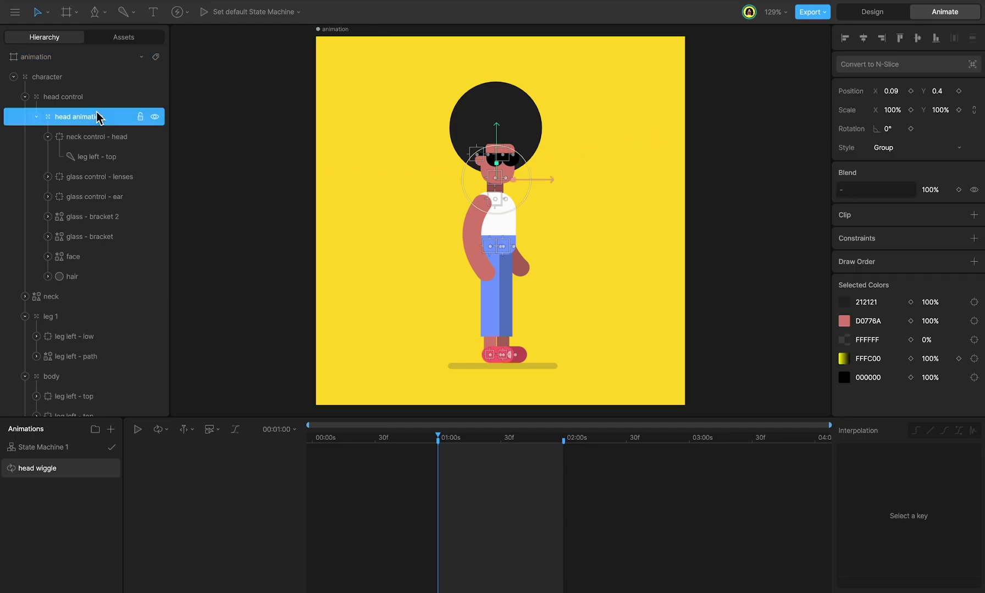
left_click(910, 92)
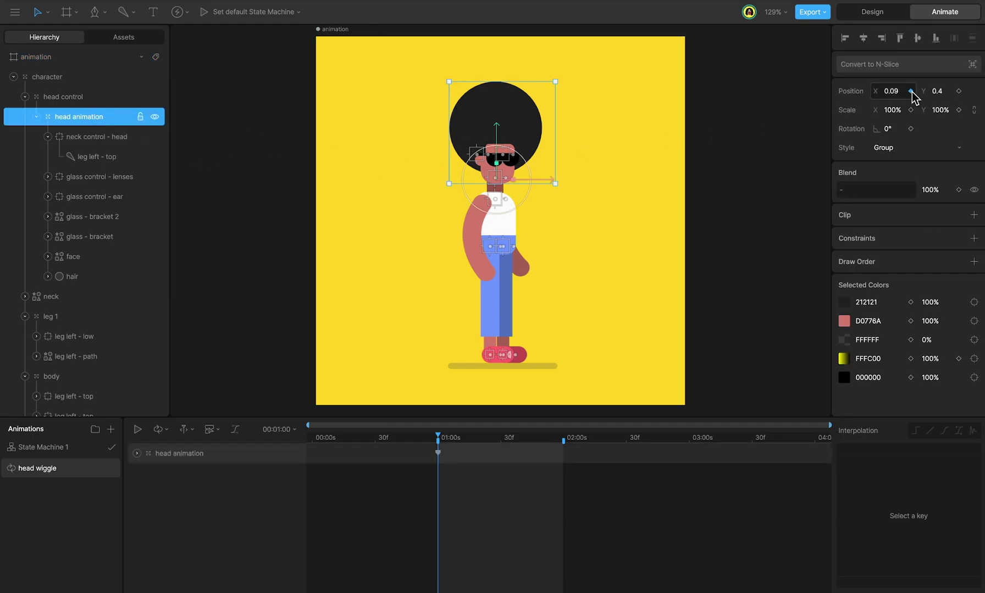
left_click(958, 91)
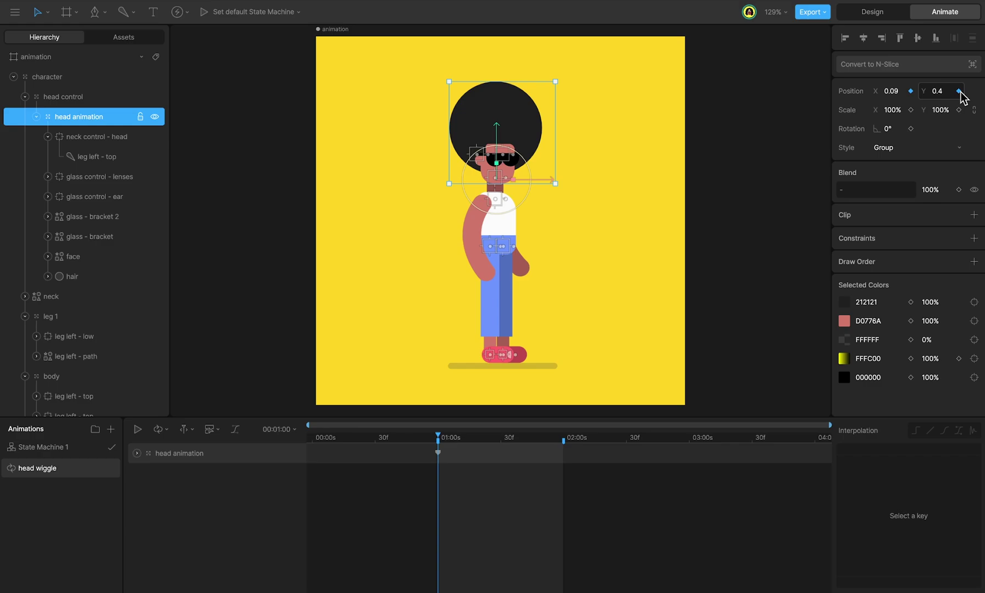
left_click(99, 176)
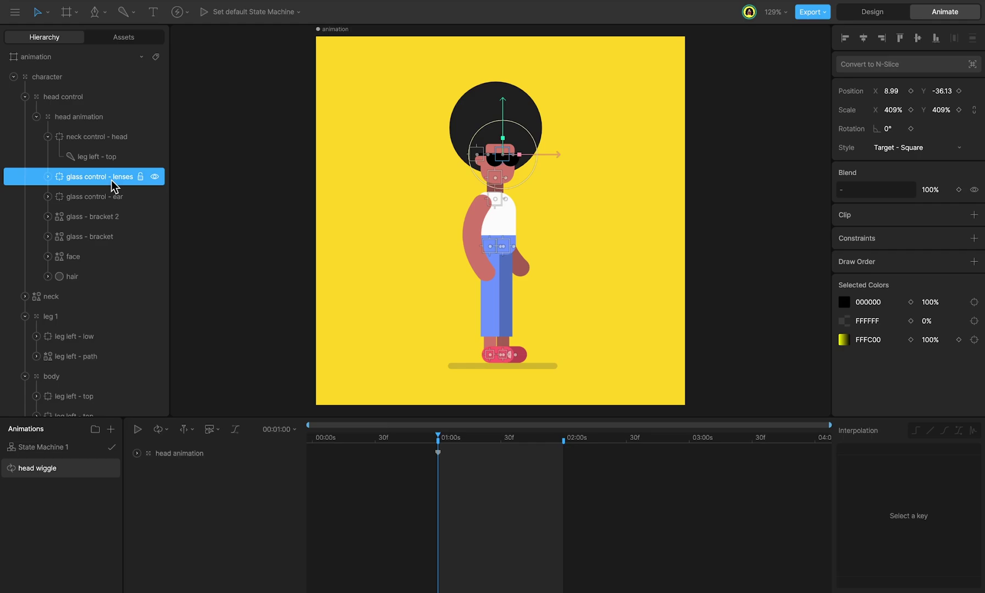
left_click(910, 91)
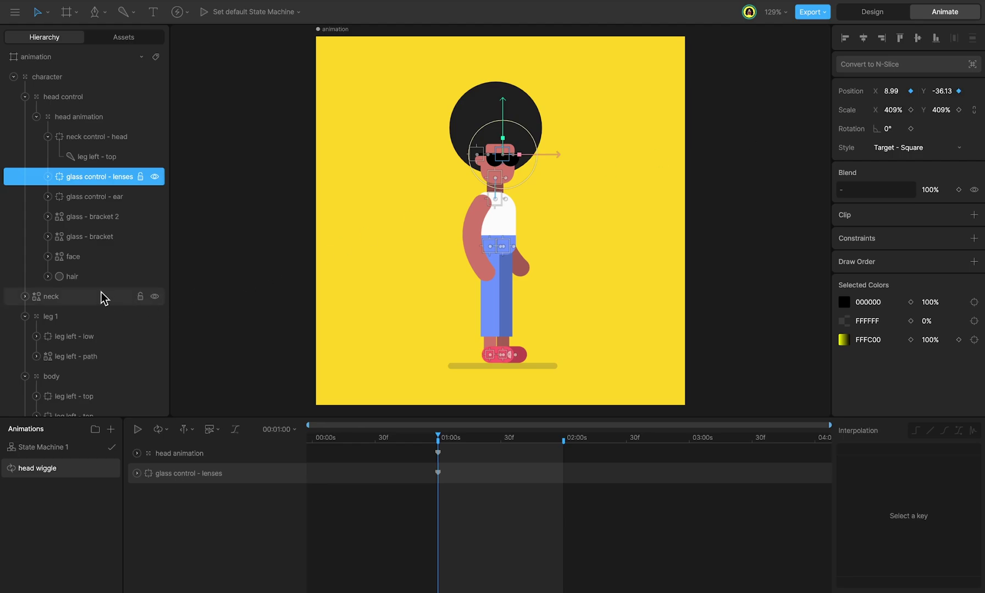
left_click(93, 277)
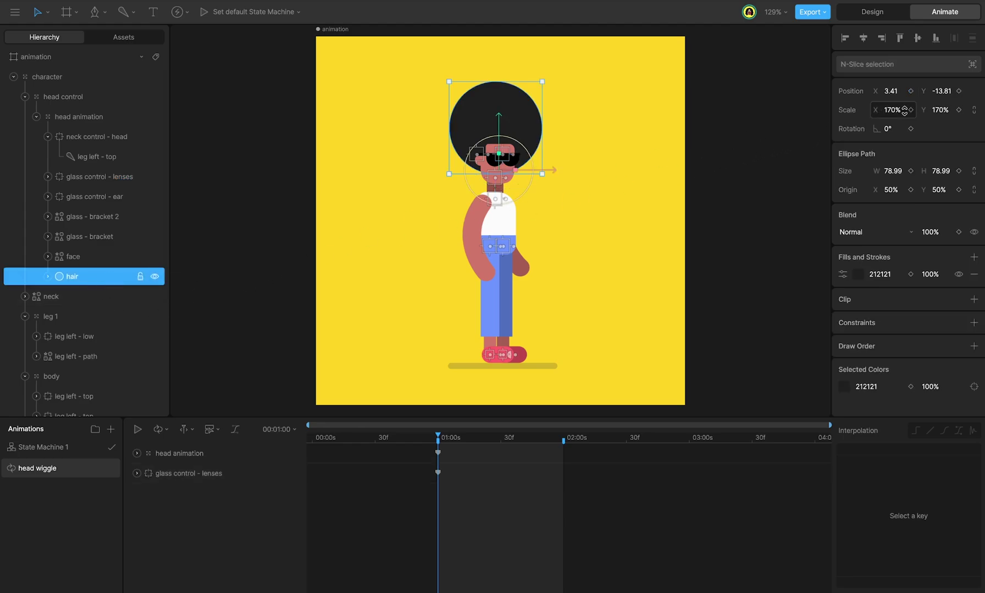
left_click(910, 110)
left_click(958, 110)
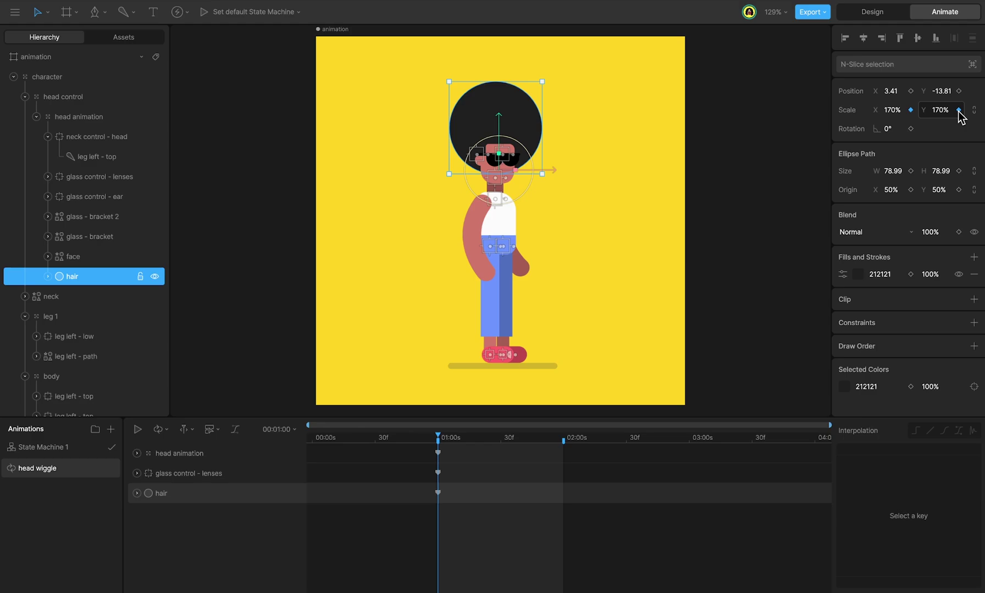
- Expand the hair, lens control and head animation tracks and enlarge the timeline panel
scroll(491, 107, "up", 5)
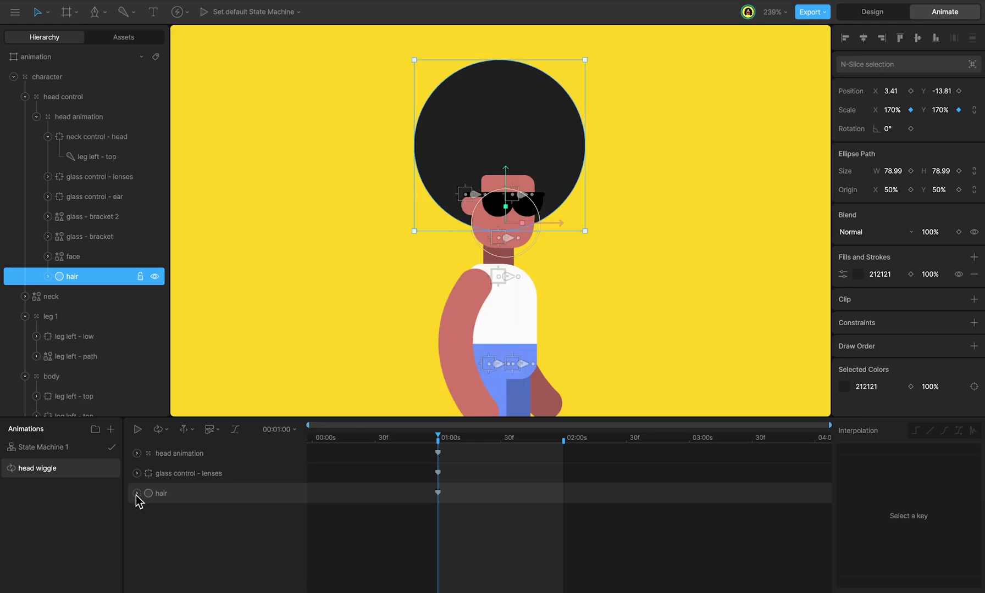
left_click(137, 493)
left_click(137, 473)
left_click(137, 453)
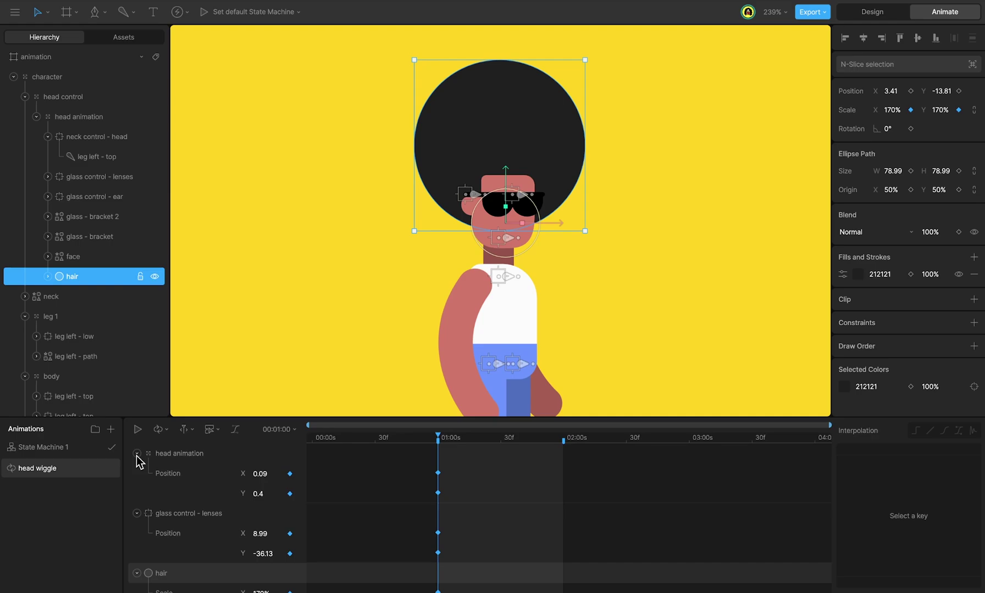
left_click_drag(185, 417, 185, 375)
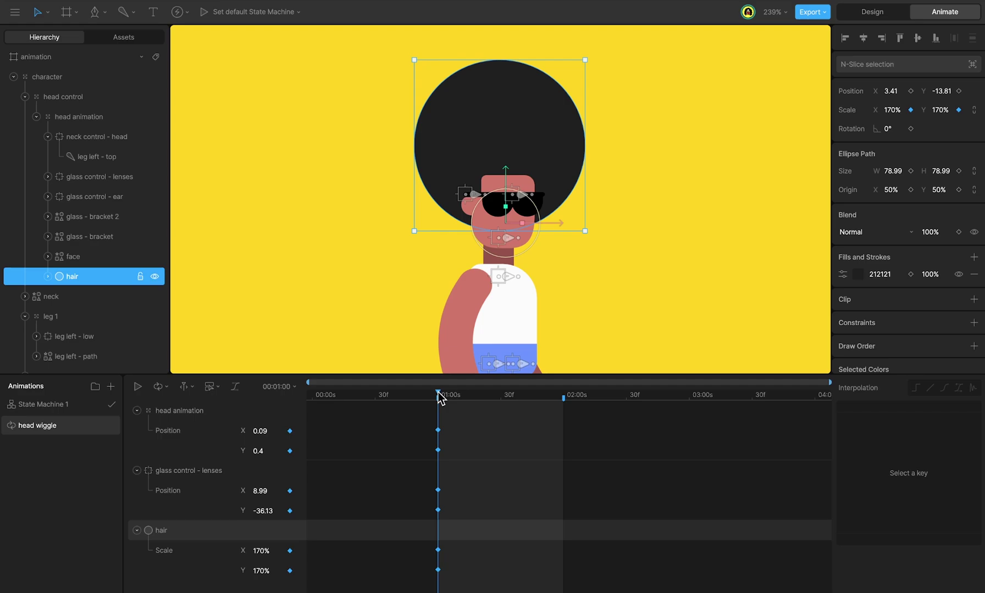
- Key the head lowered at 01:30 and back to Y 0.4 at 02:00, with cubic easing
left_click_drag(439, 395, 500, 409)
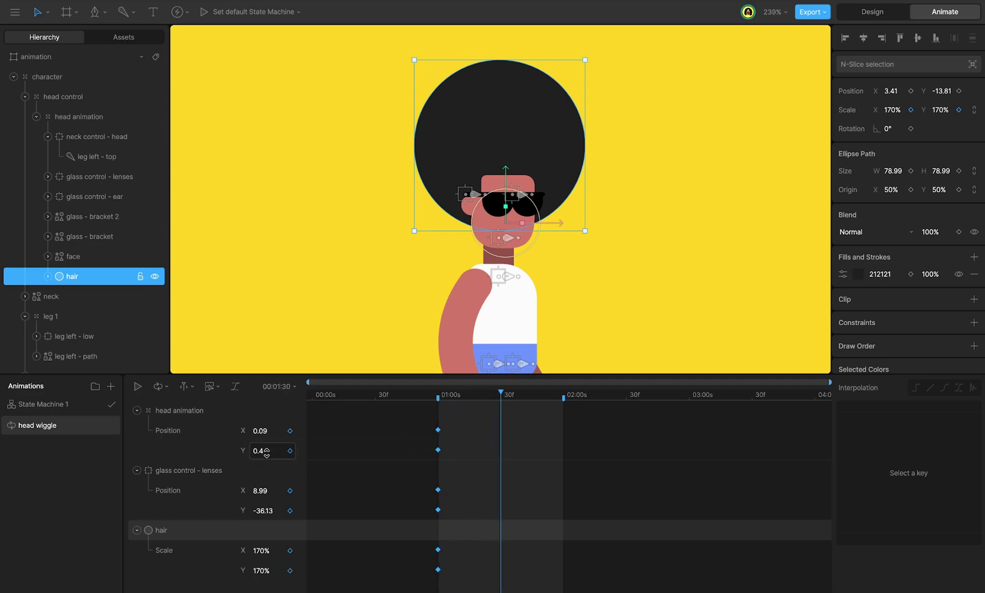
left_click_drag(266, 453, 269, 428)
left_click_drag(506, 403, 394, 461)
left_click(438, 450)
key("ctrl+c")
key("ctrl+v")
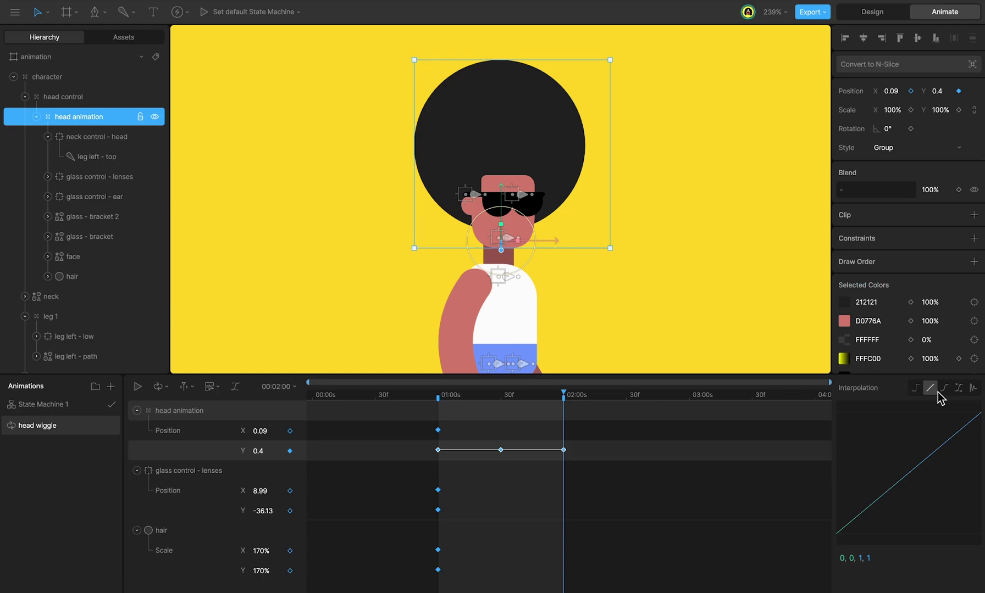
left_click(944, 388)
- Preview the bob, then drag the last head Y key from 02:00 onto 01:30
key("space")
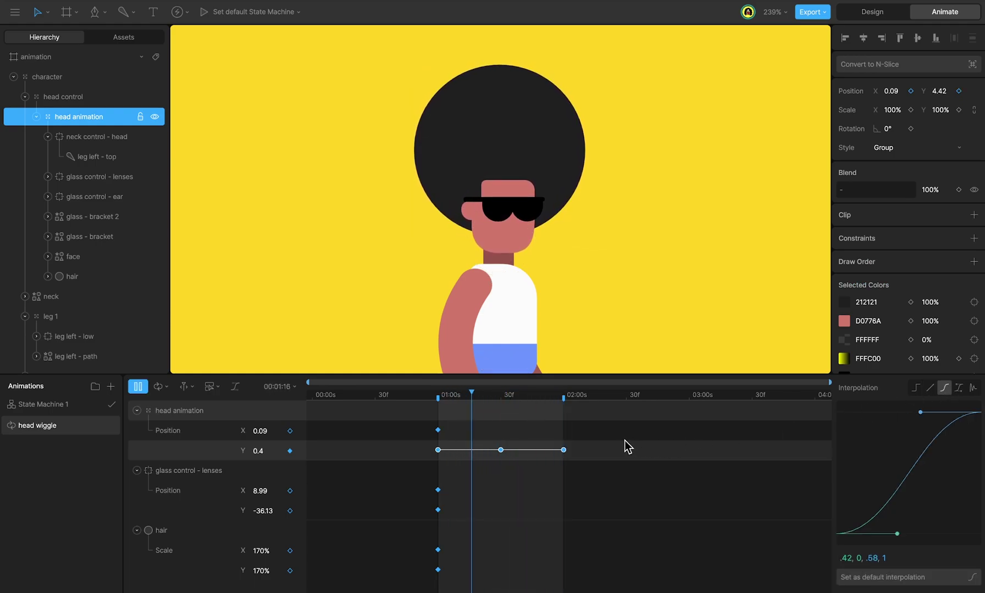
key("space")
left_click(500, 395)
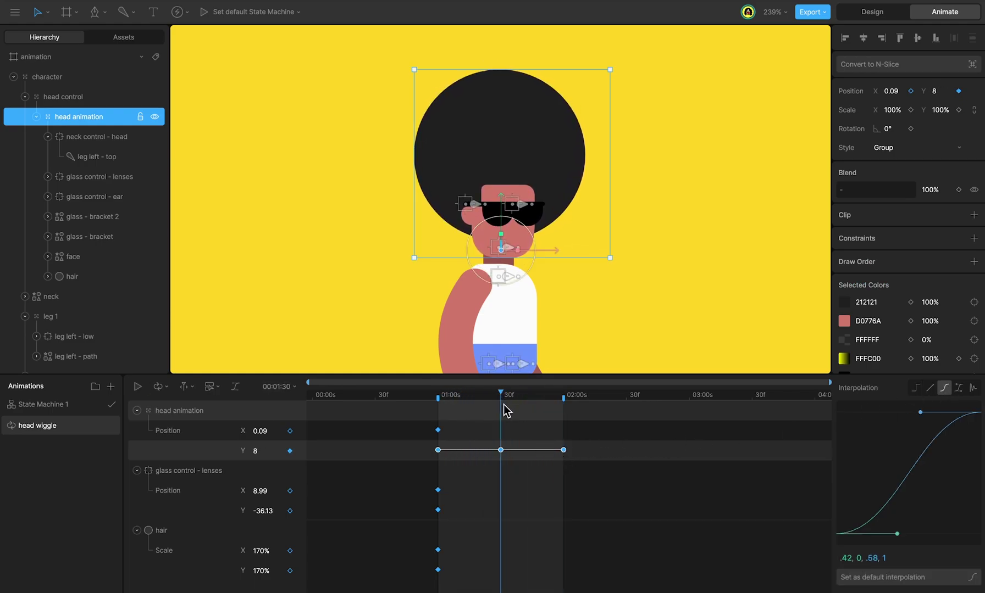
left_click_drag(563, 450, 501, 453)
- Paste the head Y wiggle keys at 01:30 so the bob repeats, and preview it
left_click(537, 443)
key("ctrl+v")
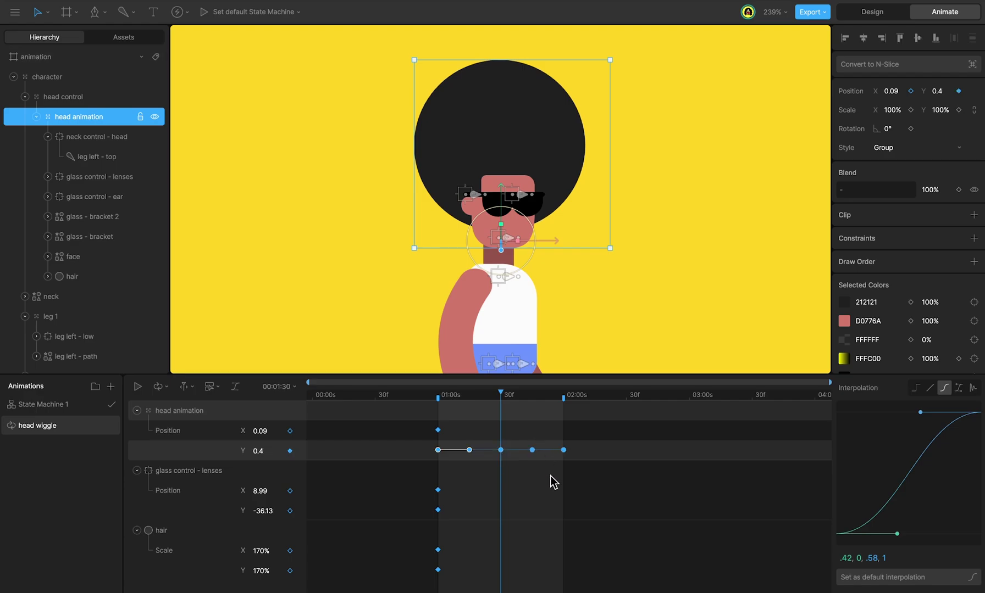
key("space")
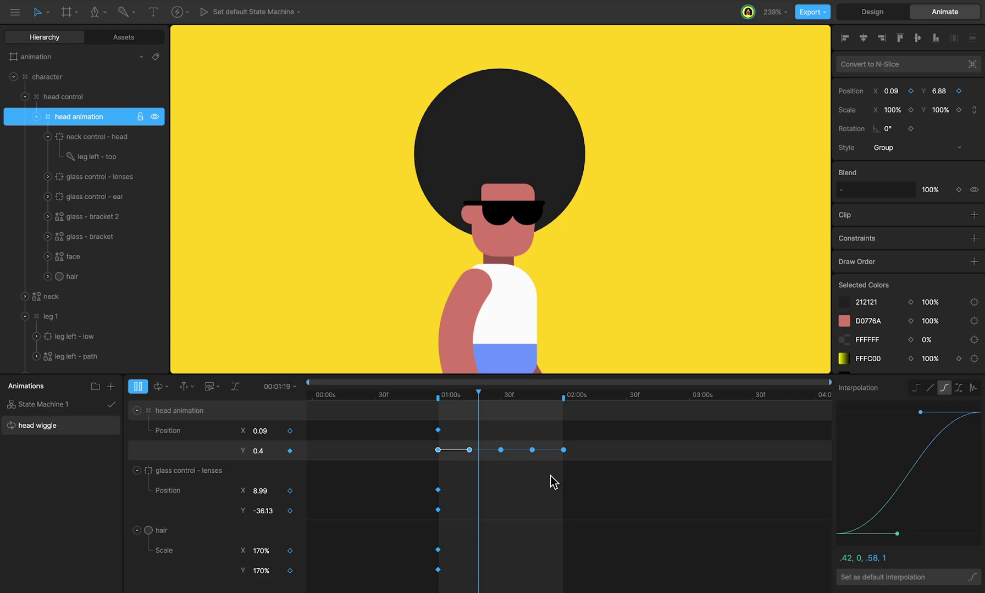
left_click(501, 394)
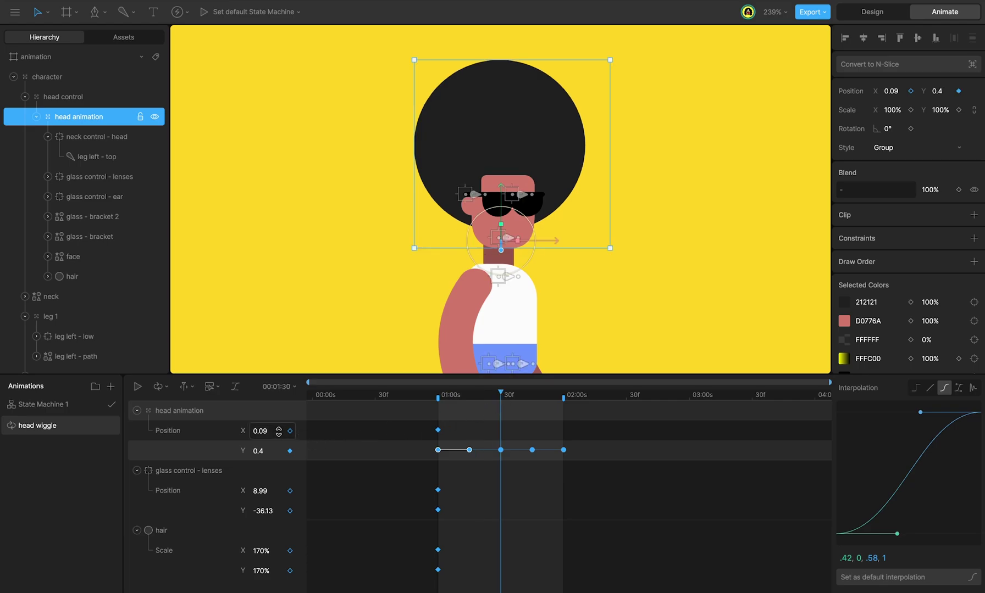
- Key the head's Position X to 6 at 01:30 and scrub to check the sway
left_click(278, 431)
type("0")
key("Return")
left_click_drag(278, 431, 281, 454)
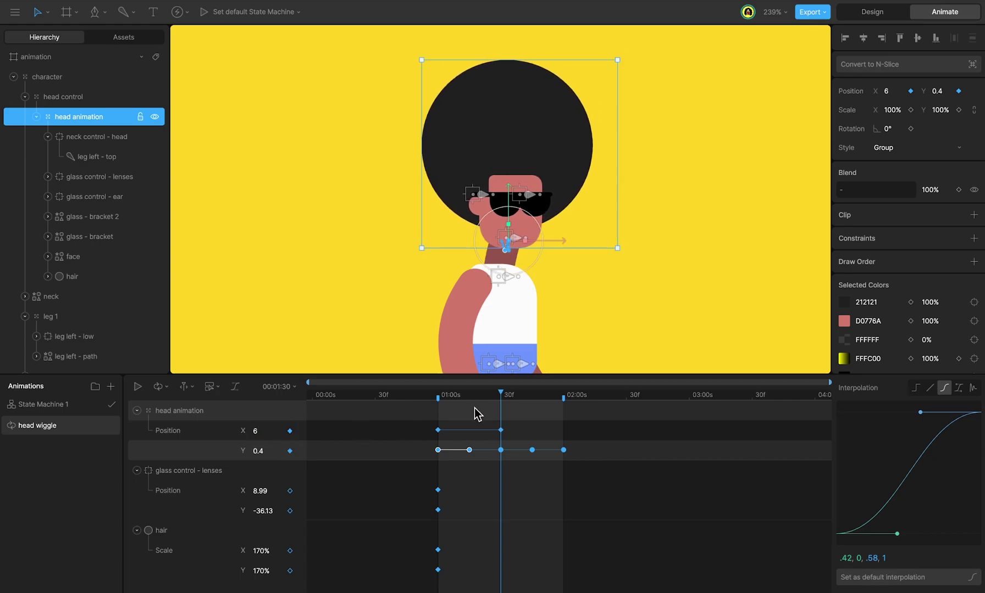
left_click_drag(497, 397, 414, 448)
- Key head X back to 0.09 at 02:00, ease the X keys cubically, and preview
left_click(456, 431)
key("ctrl+c")
key("ctrl+v")
left_click(957, 388)
left_click(656, 427)
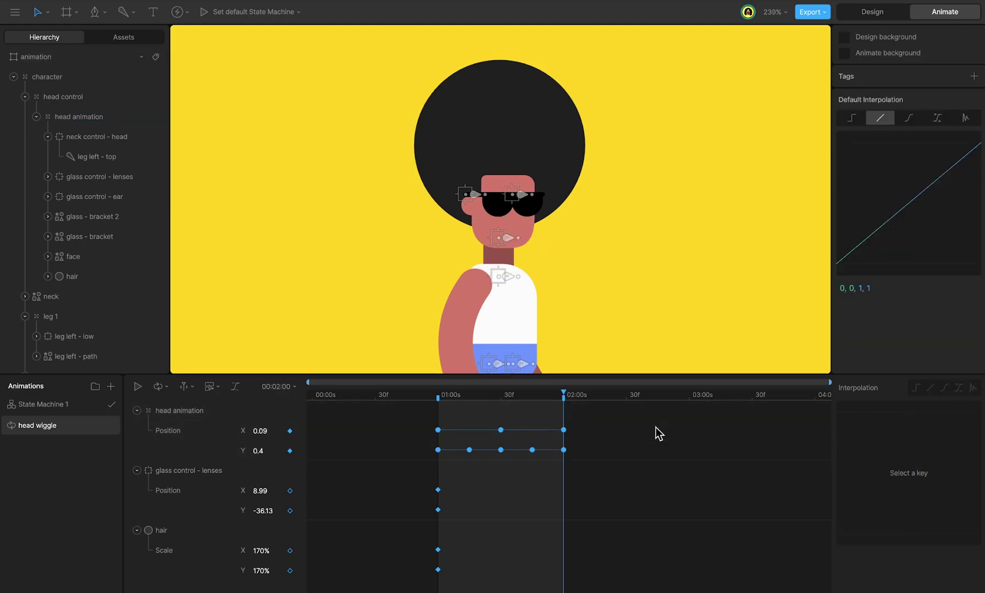
key("space")
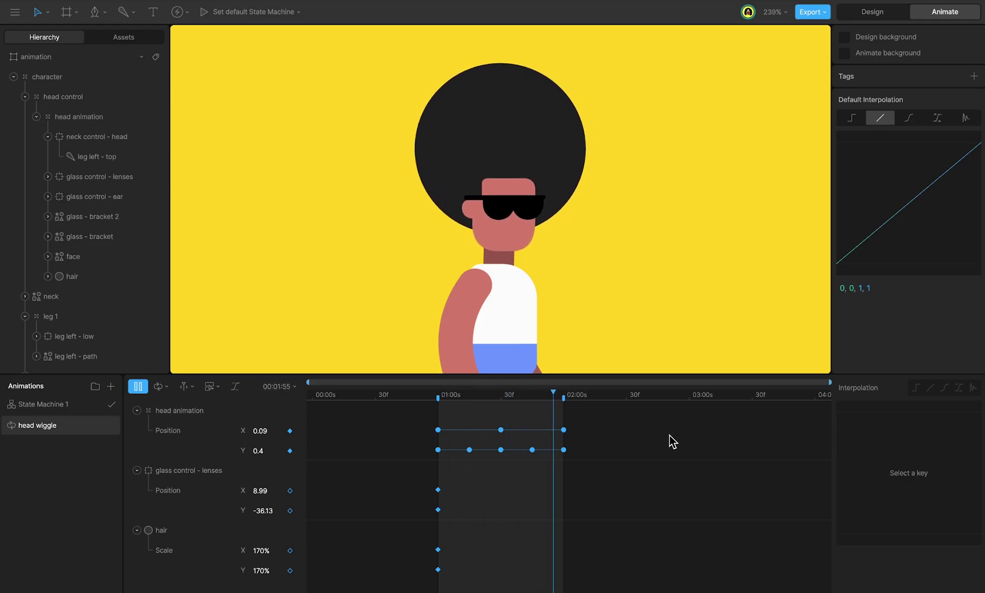
- Key the glasses lenses Position Y at -32 at 01:15
left_click(445, 394)
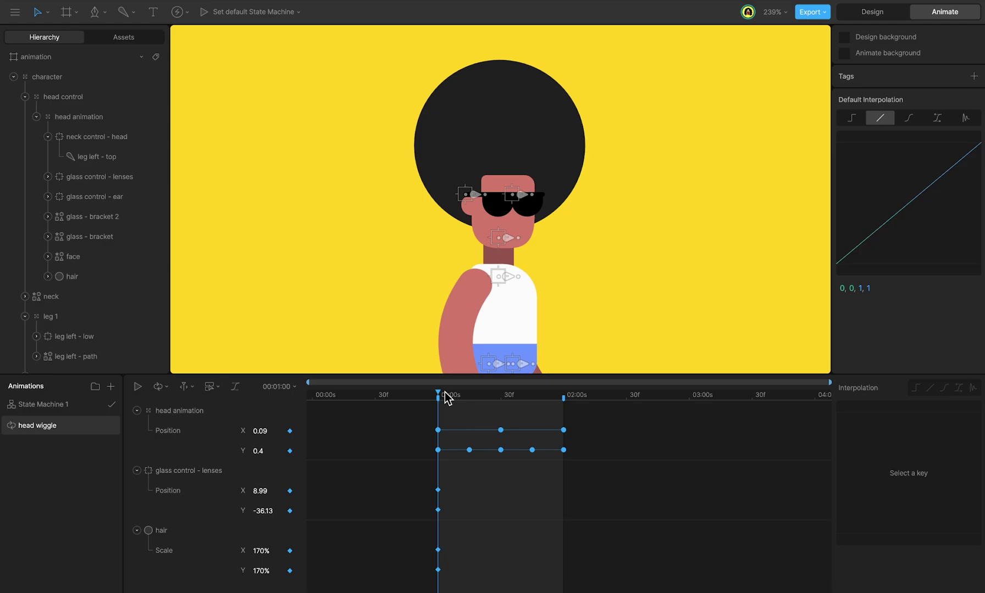
left_click_drag(445, 400, 471, 406)
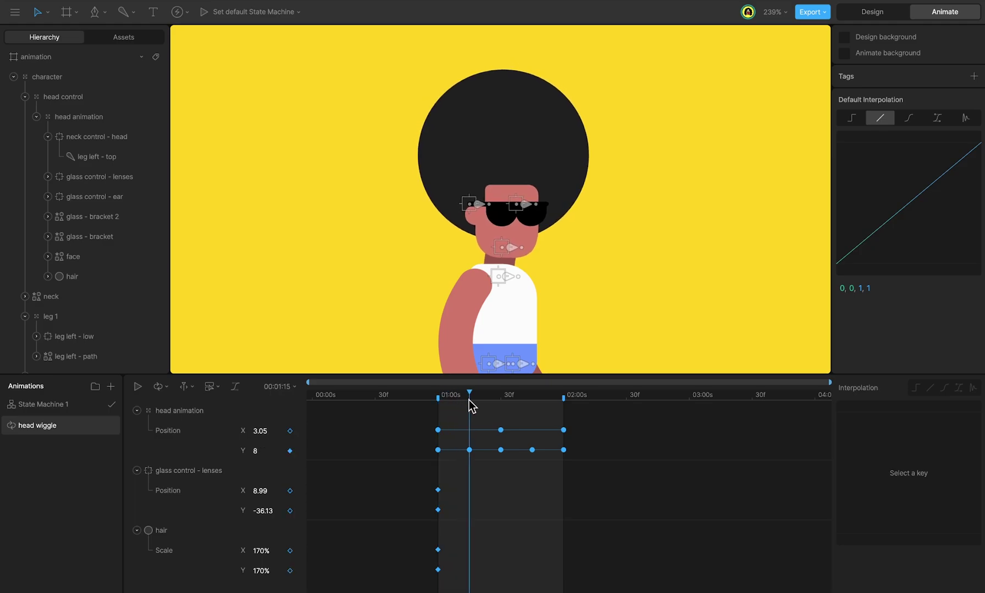
key("Return")
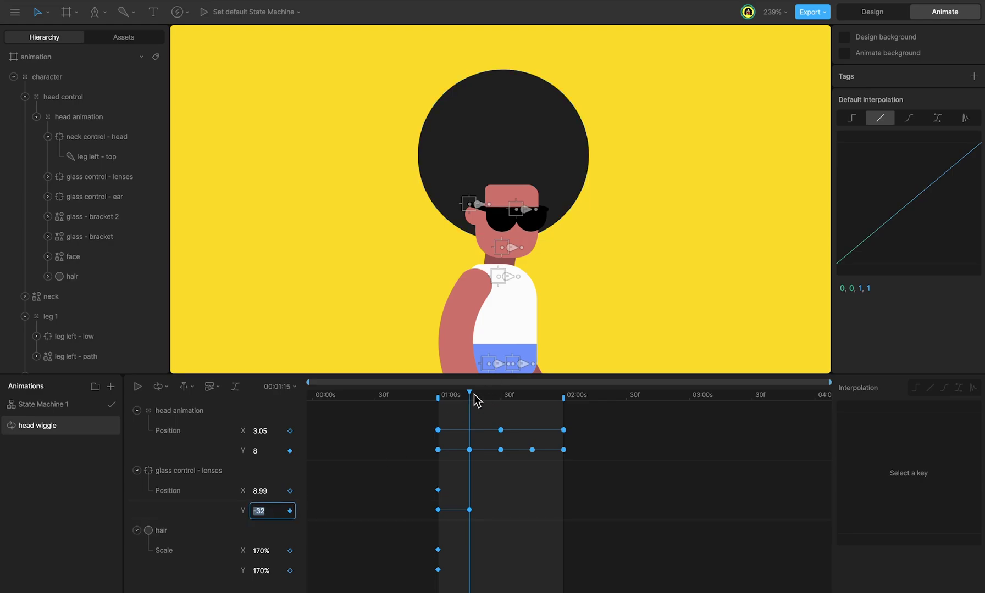
- Set the lenses Position Y to -37 at 01:30
left_click_drag(470, 400, 501, 400)
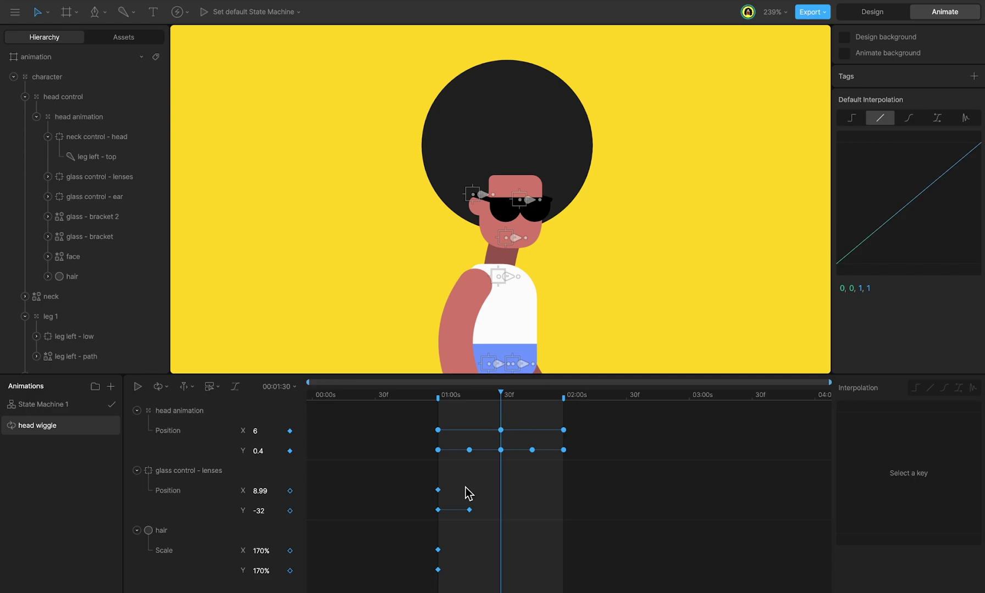
left_click(438, 509)
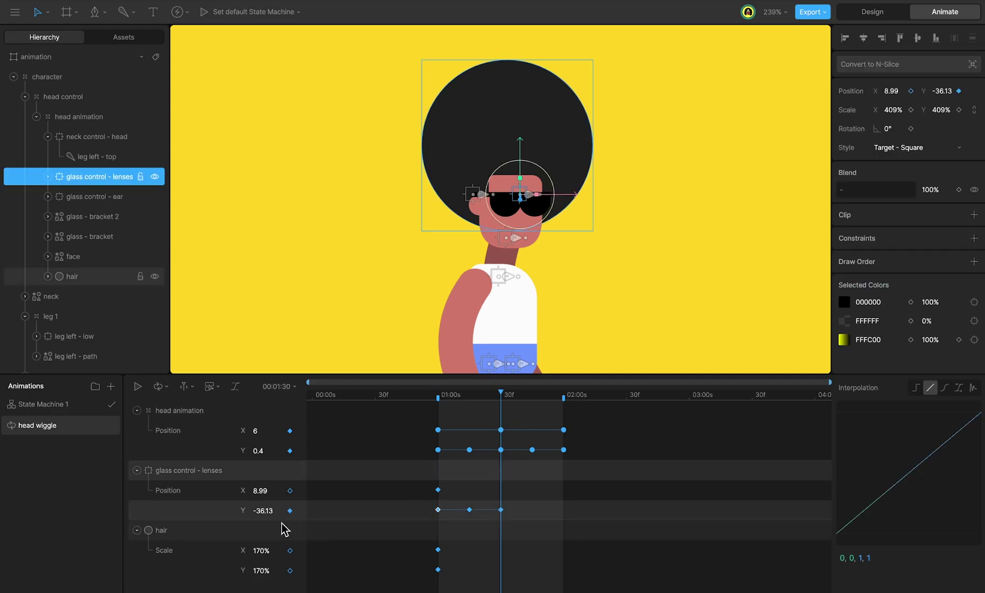
left_click(267, 511)
type("-38")
key("Return")
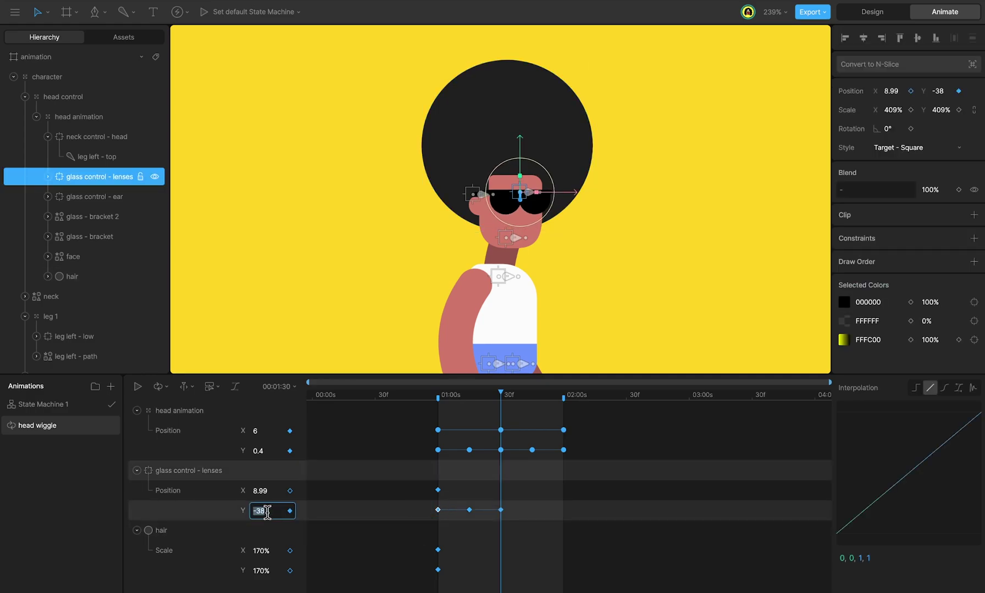
key("Up")
key("Down")
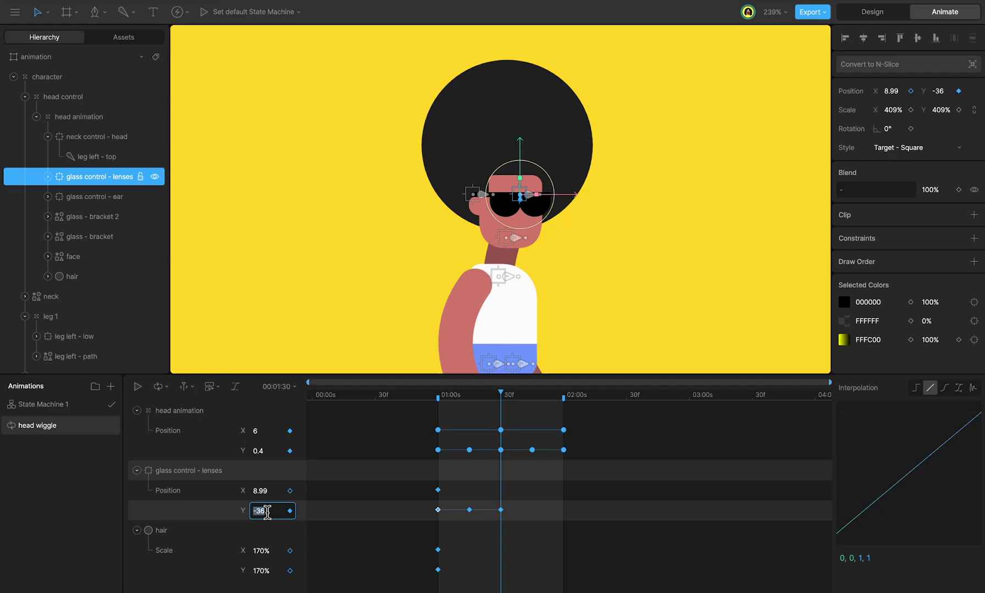
key("Up")
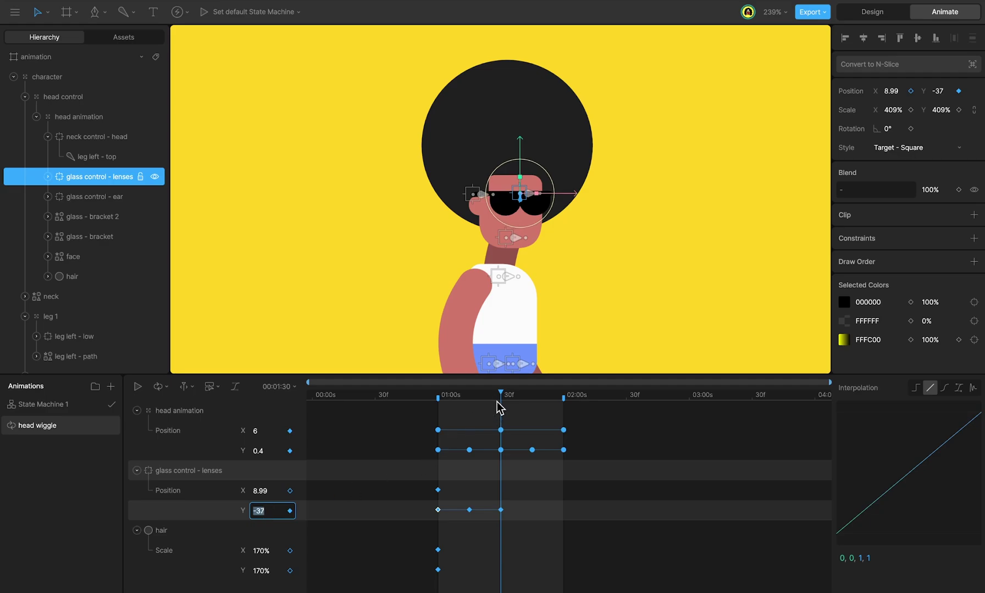
- Copy the three lenses Y keys to repeat from 01:30 and ease all five in and out
left_click_drag(498, 406, 438, 402)
left_click_drag(515, 498, 482, 523)
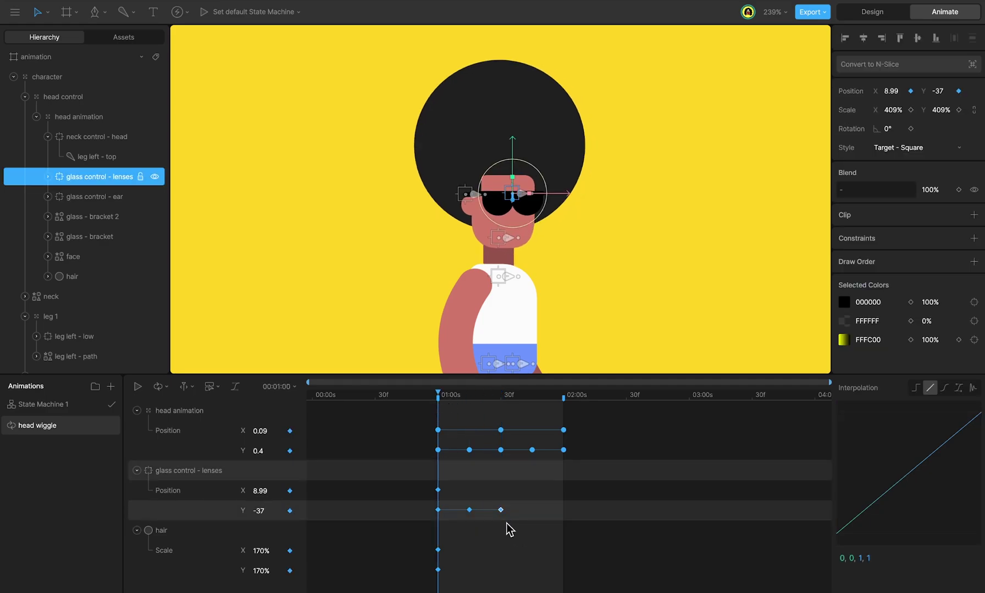
left_click_drag(477, 397, 500, 396)
left_click_drag(516, 501, 406, 533)
key("ctrl+c")
key("ctrl+v")
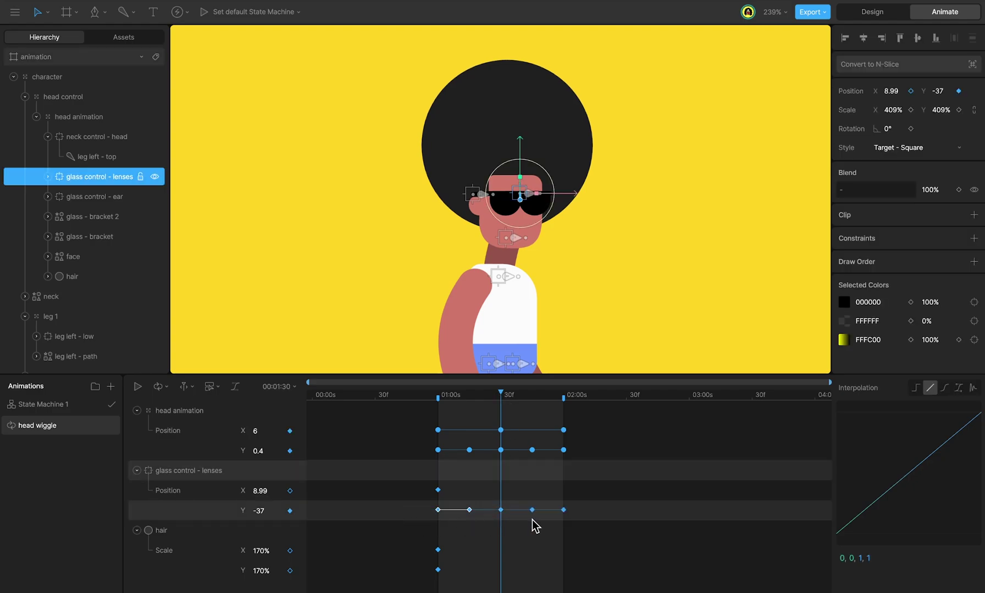
left_click_drag(595, 503, 407, 532)
left_click(947, 390)
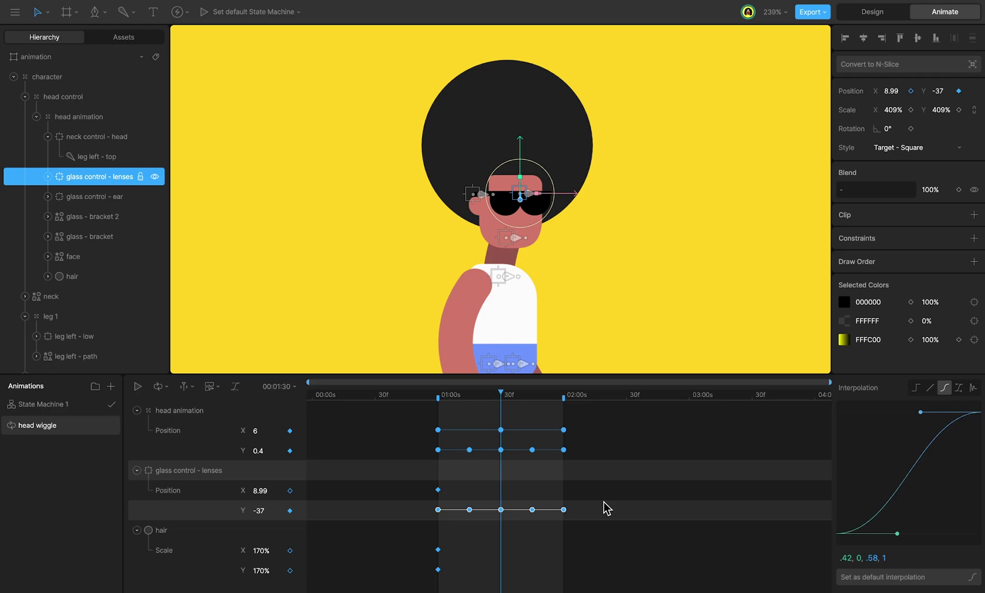
- Preview the lenses bob, then paste another set of lenses Y keys at 02:00
key("space")
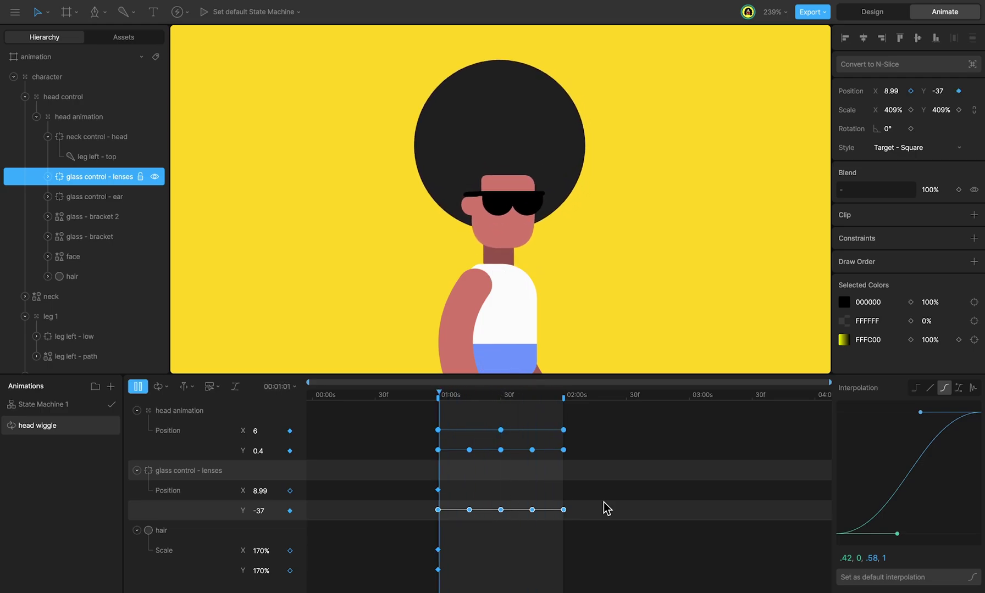
key("space")
left_click(563, 396)
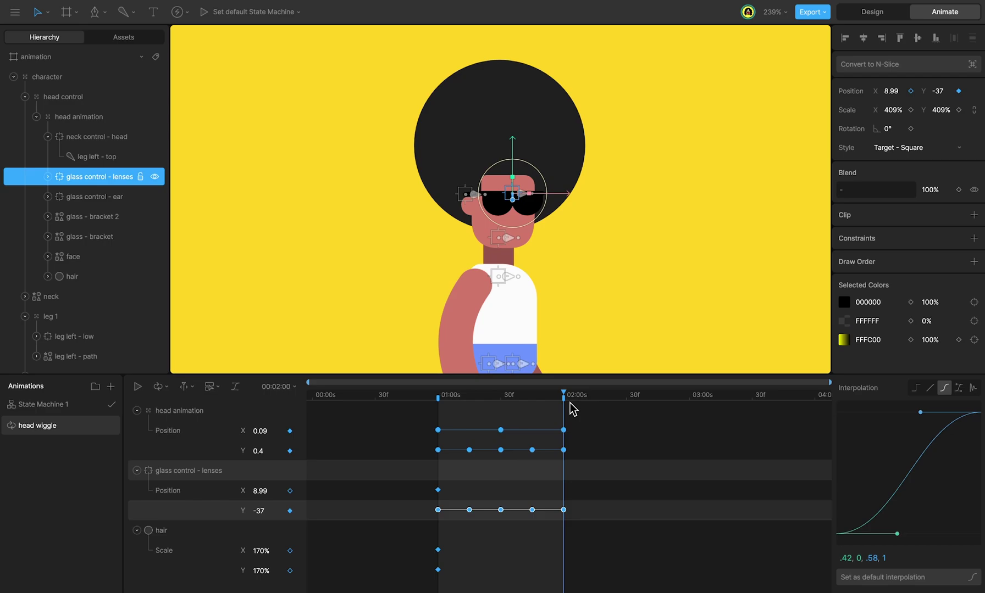
key("ctrl+v")
- Drag all lenses Y keys earlier so the lenses read -35.84 at 01:00, checking with playback
left_click_drag(728, 504, 407, 510)
key("space")
key("space")
key("space")
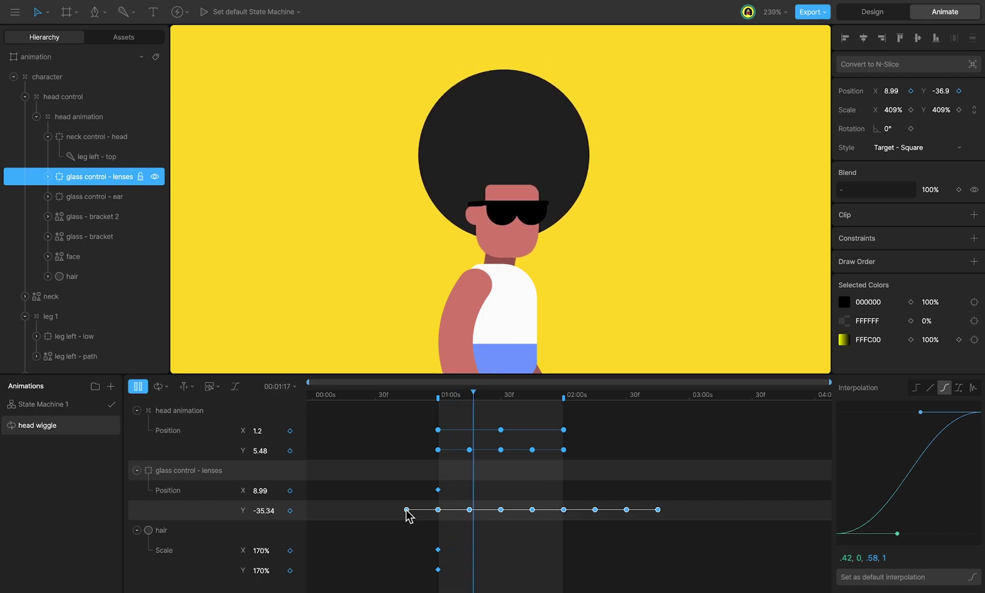
key("space")
left_click_drag(406, 510, 393, 511)
key("space")
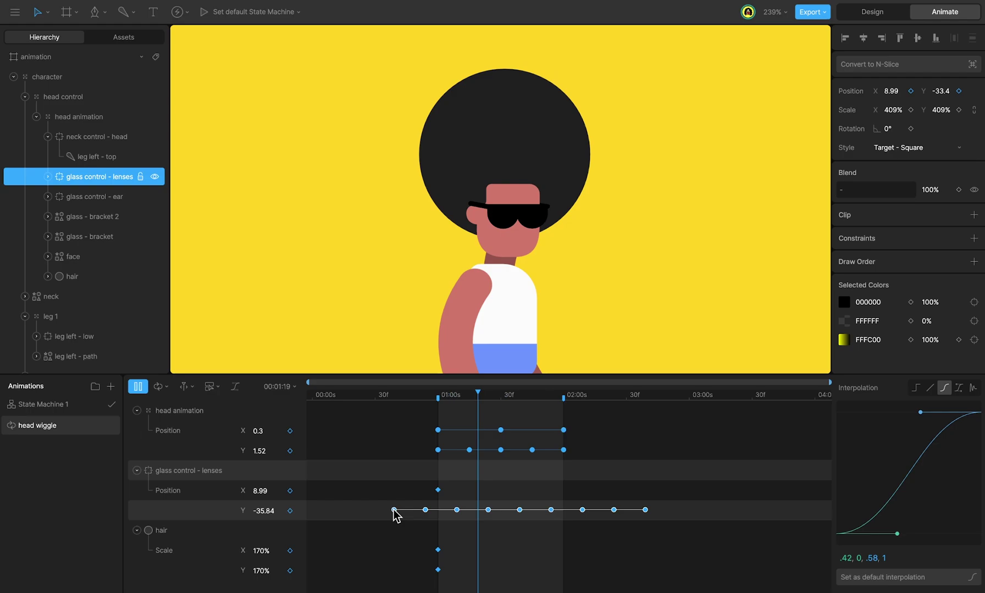
key("space")
left_click_drag(393, 510, 384, 510)
key("space")
left_click(442, 394)
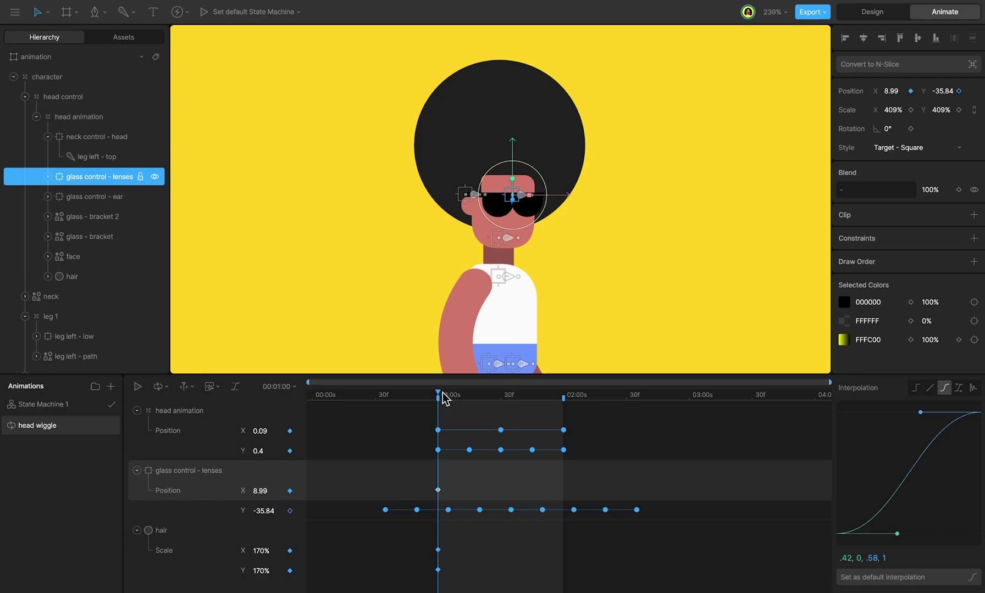
- Key the lenses Position X at 01:30, copy the start value to 02:00, and ease the three keys
left_click_drag(442, 395, 500, 401)
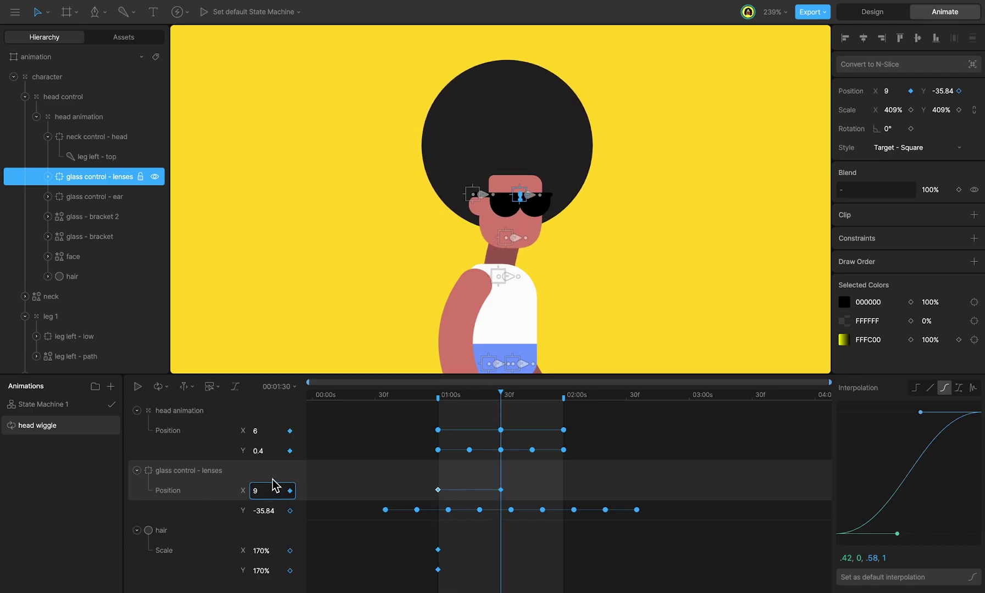
left_click(421, 420)
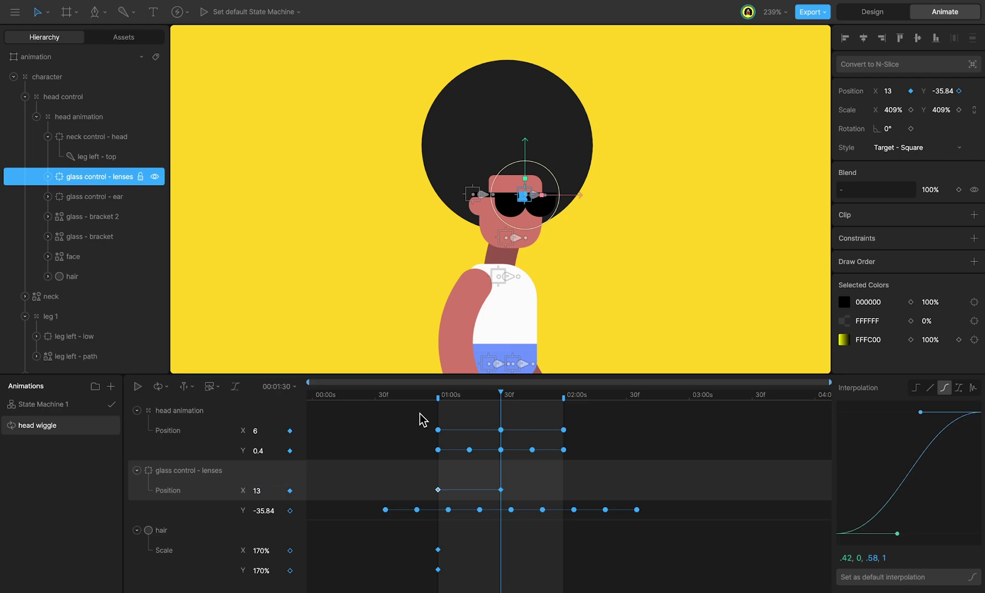
left_click_drag(506, 401, 560, 418)
key("ctrl+c")
key("ctrl+v")
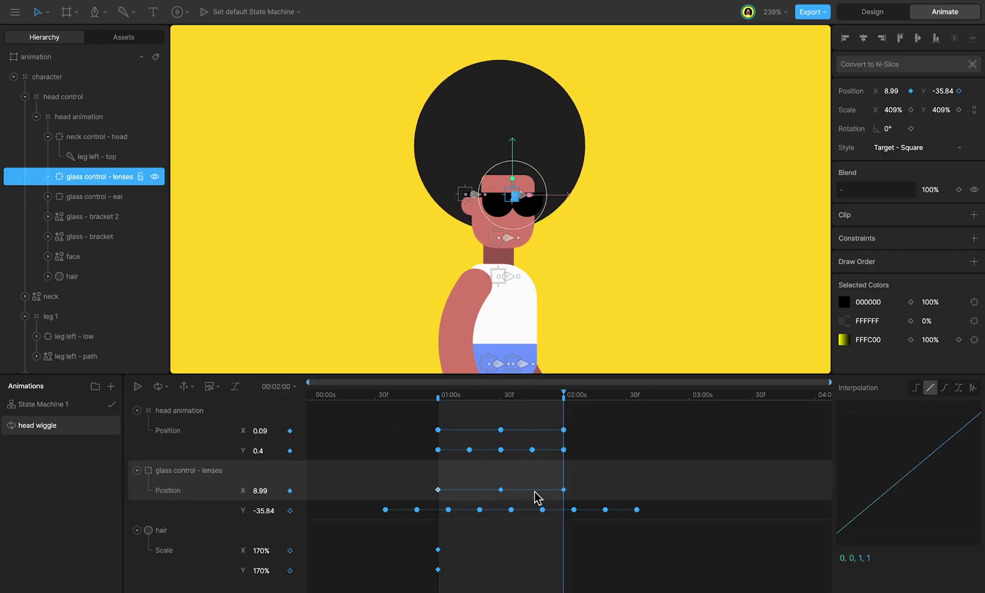
left_click_drag(596, 481, 404, 501)
left_click(944, 388)
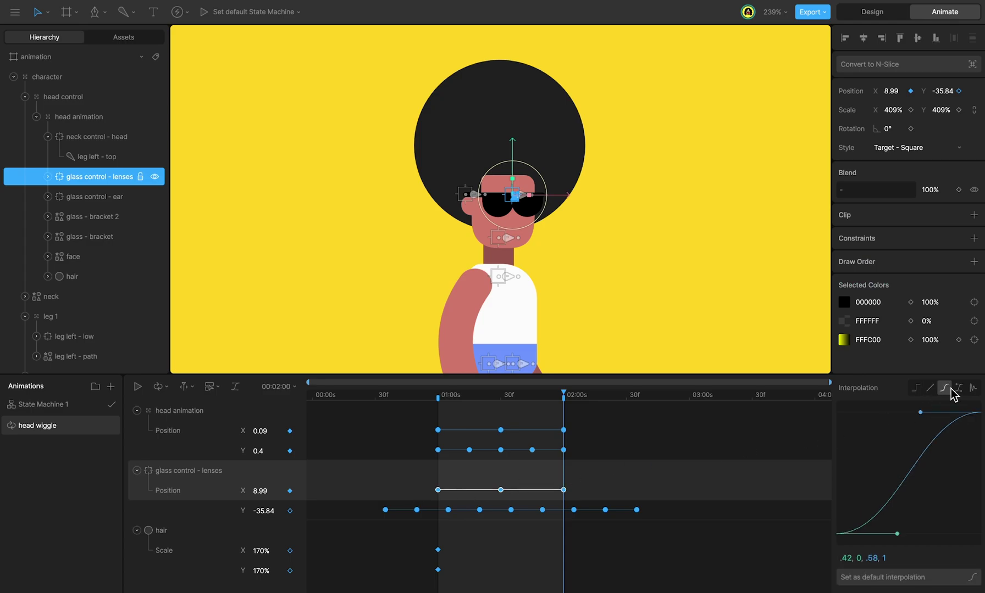
- Paste more lenses X keys after 02:00 to extend the sway to five keys
key("space")
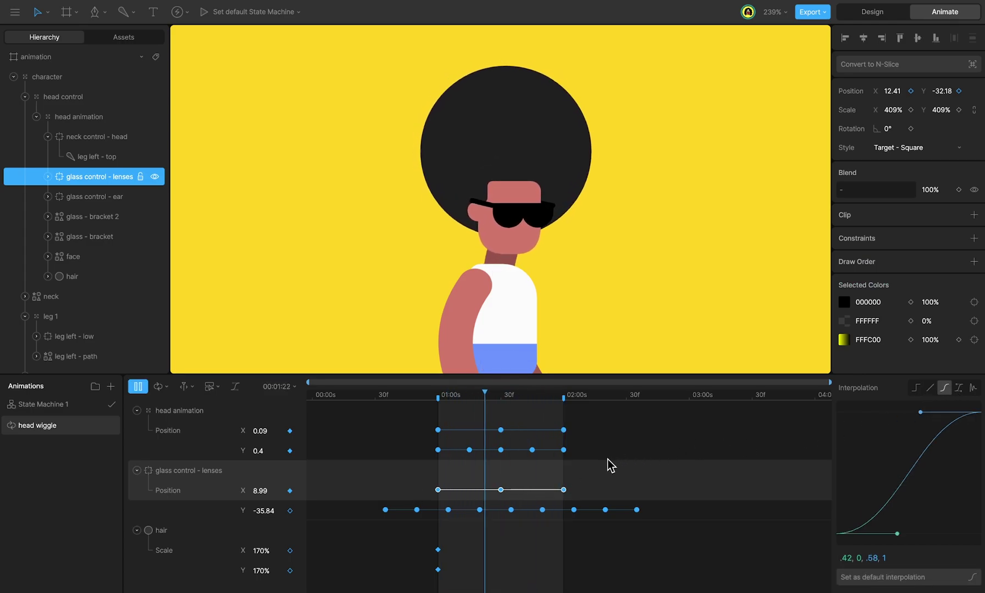
left_click_drag(535, 397, 560, 404)
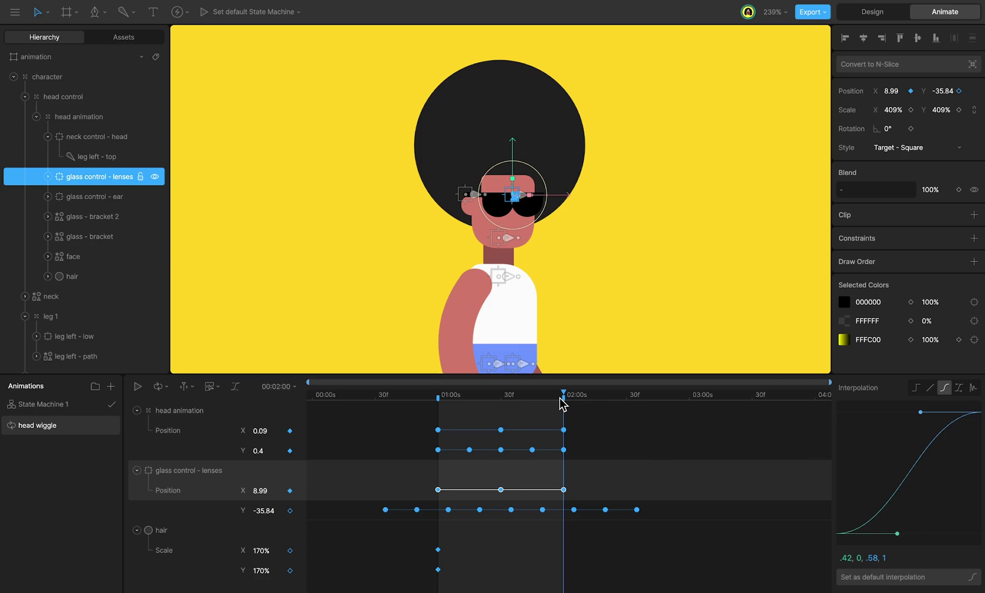
key("ctrl+v")
left_click_drag(739, 486, 426, 501)
key("space")
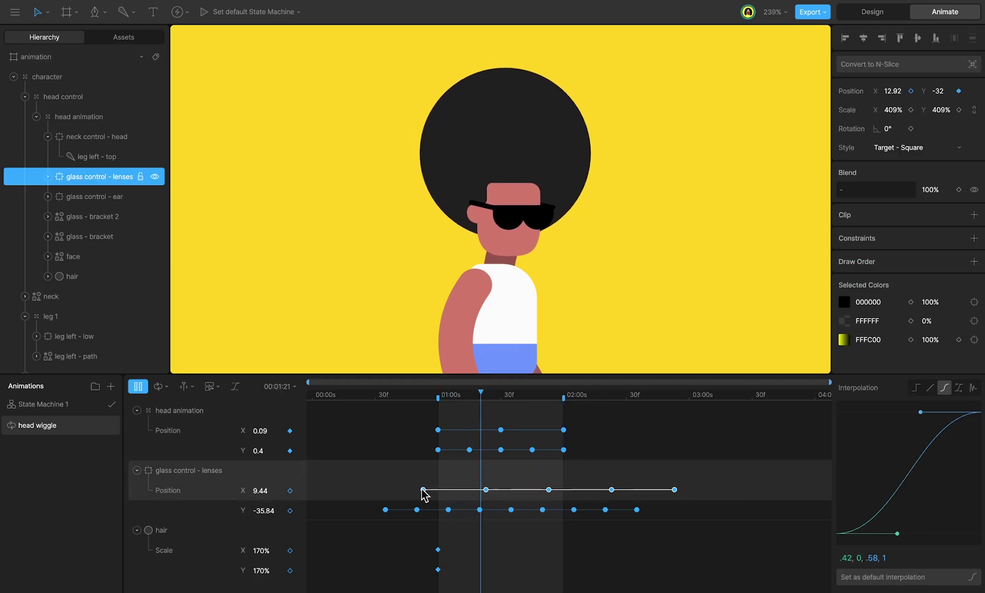
key("space")
- Shift the five lenses X keys earlier so the lenses read X 9.58 at 01:00
left_click_drag(422, 491, 372, 495)
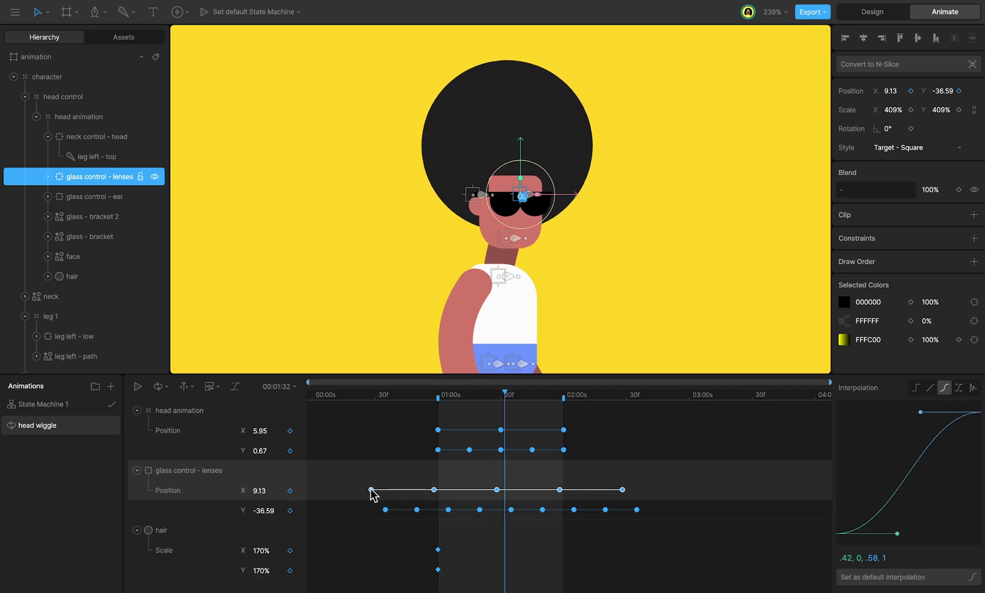
key("space")
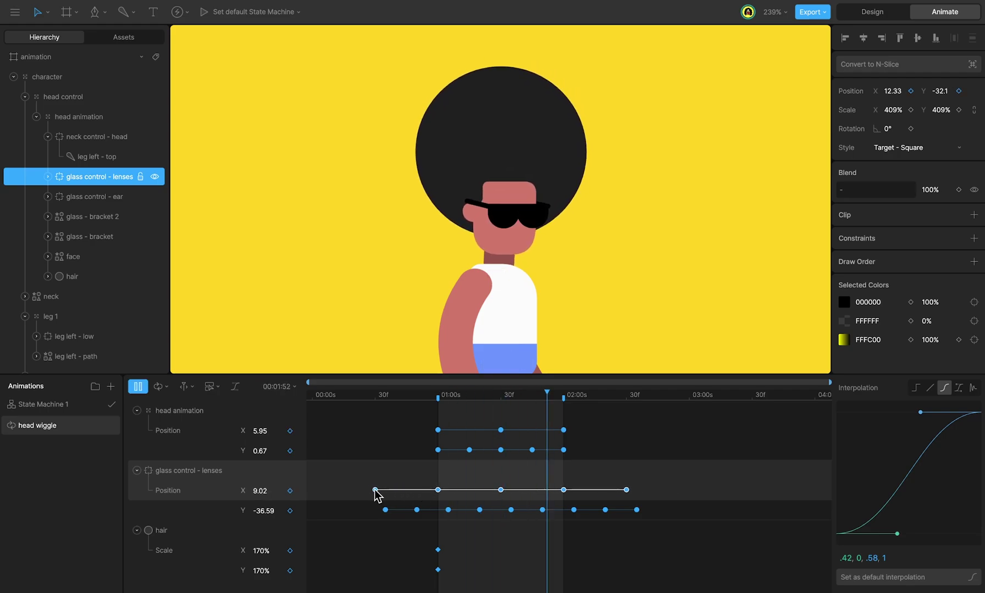
key("space")
left_click_drag(375, 490, 341, 490)
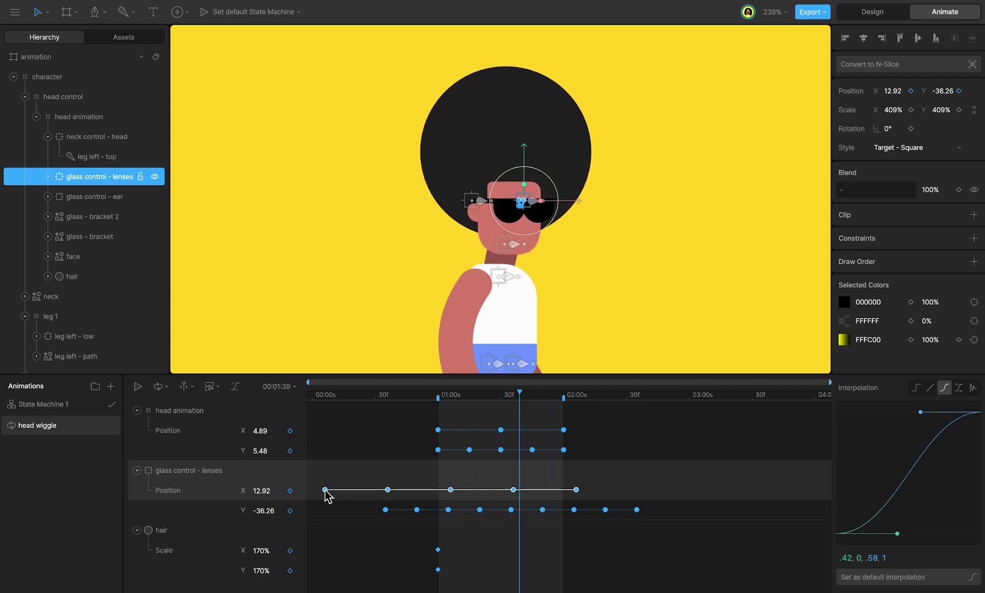
key("space")
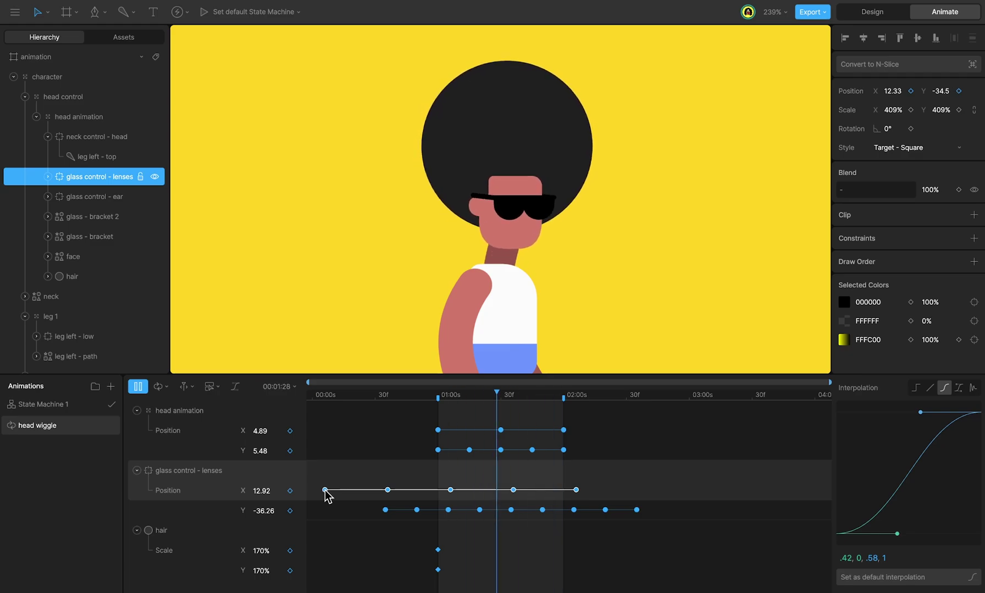
key("space")
key("space")
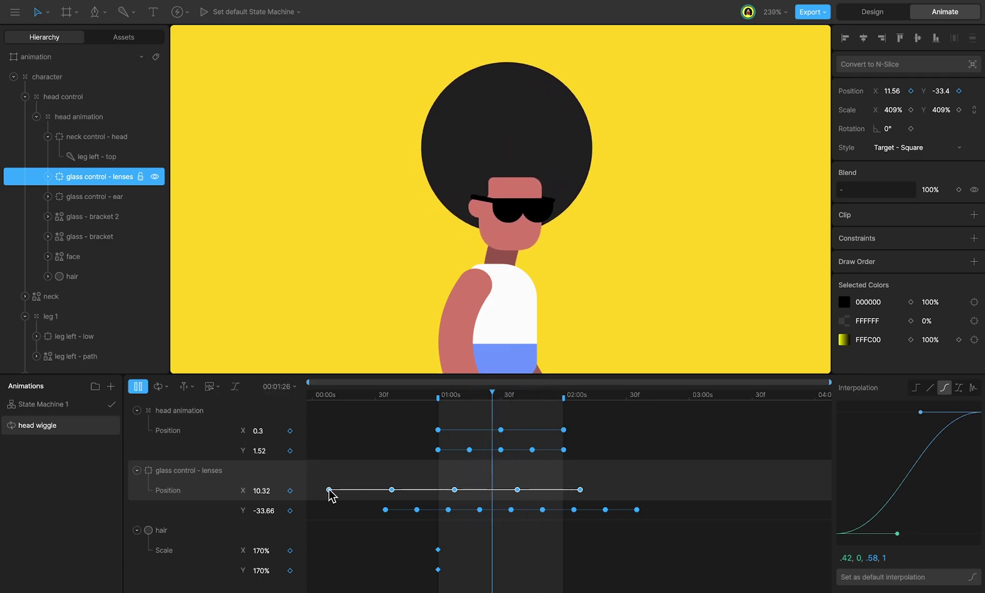
left_click(451, 395)
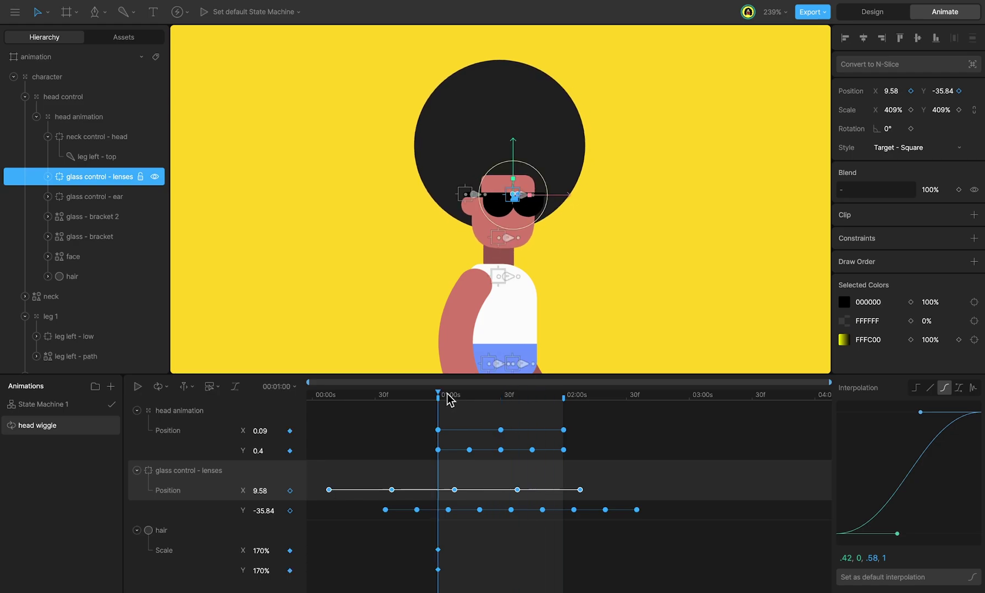
- Key the hair Scale X and Y to 160% at 01:15
left_click_drag(448, 398, 469, 409)
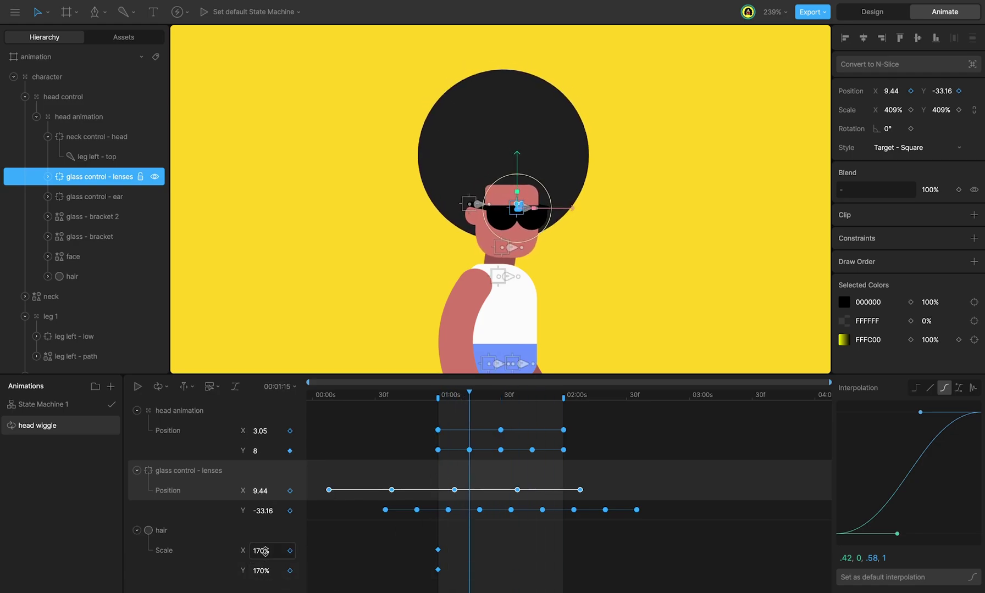
type("160")
key("Return")
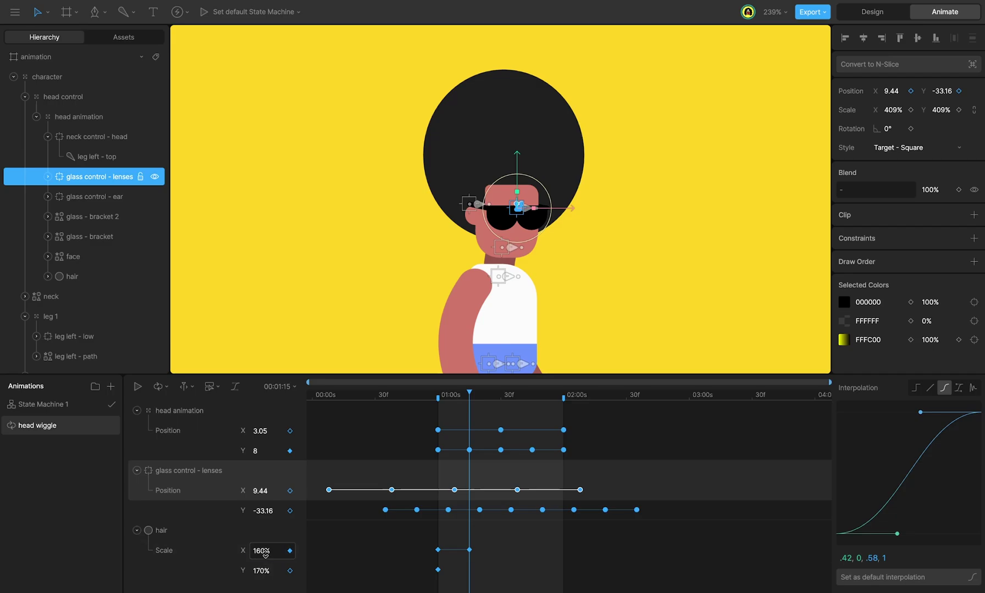
left_click(266, 567)
type("160")
left_click(473, 576)
- Copy the 01:00 hair scale keys to 01:30 and give all six cubic easing
left_click_drag(470, 406, 500, 409)
left_click_drag(454, 538, 424, 582)
key("ctrl+c")
key("ctrl+v")
left_click_drag(533, 541, 395, 583)
left_click(944, 388)
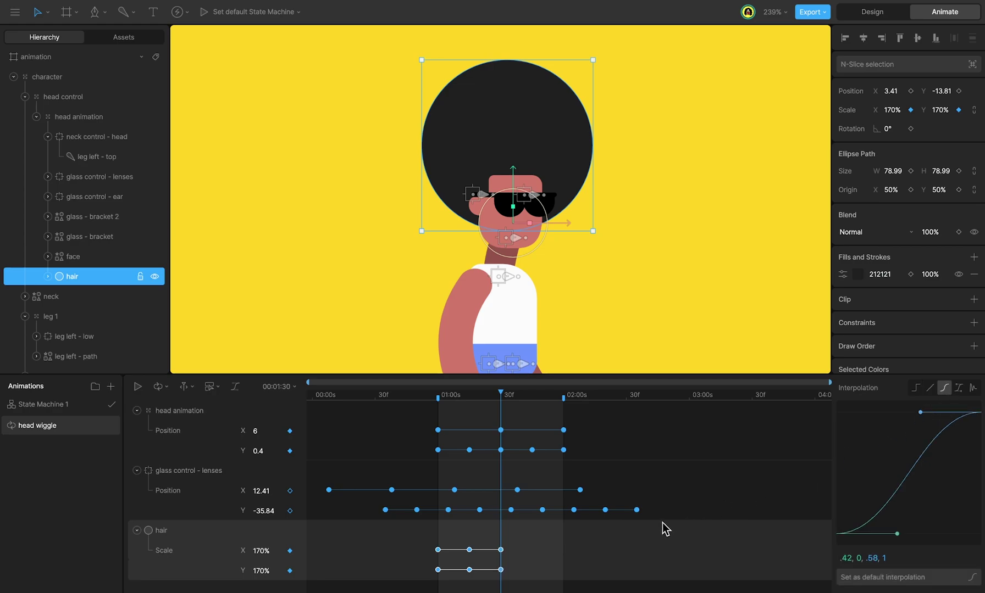
- Paste the hair Scale keys again at 02:00 to extend the pulse
key("space")
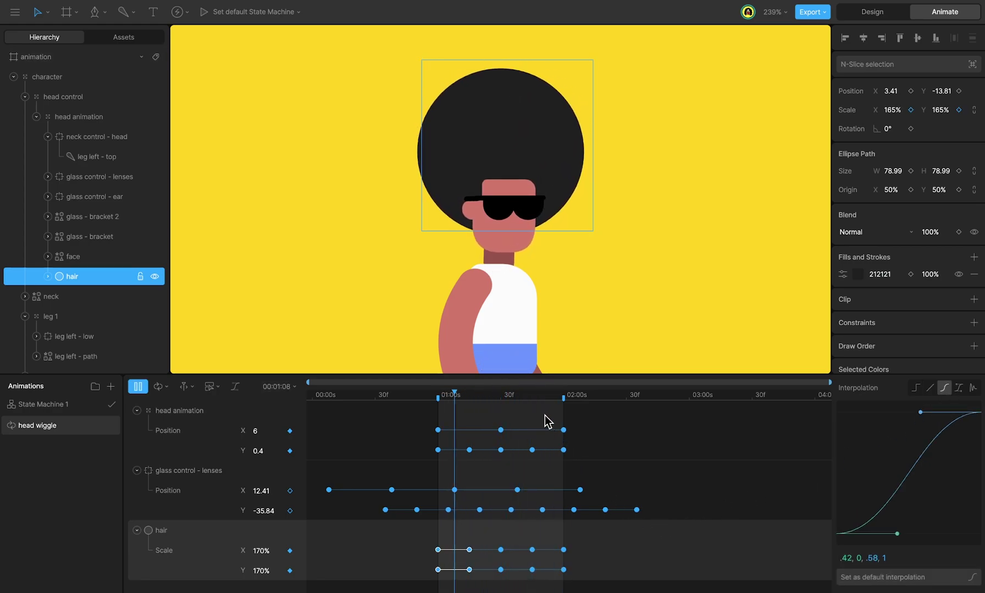
left_click(564, 398)
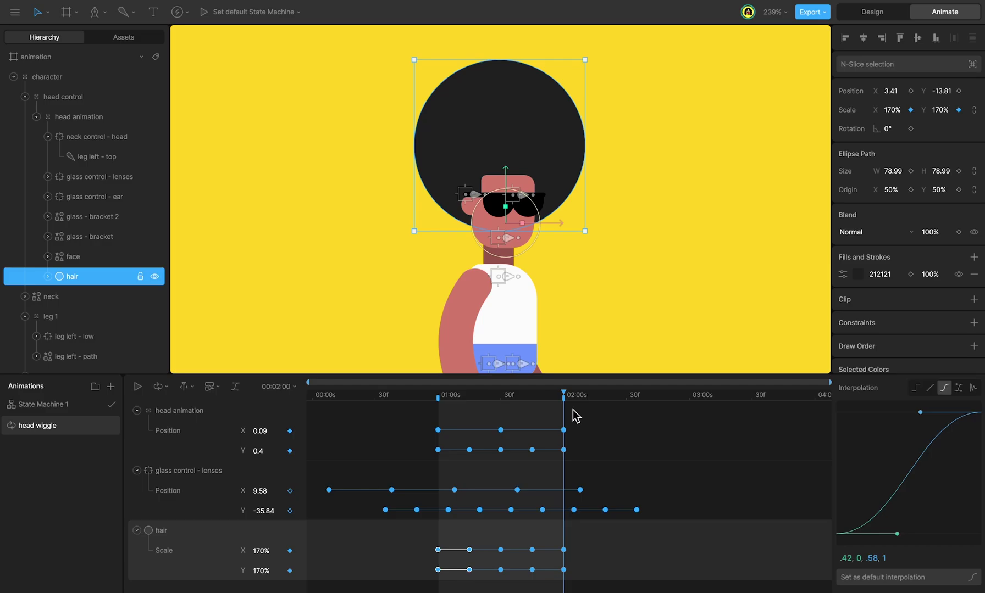
left_click_drag(595, 540, 461, 580)
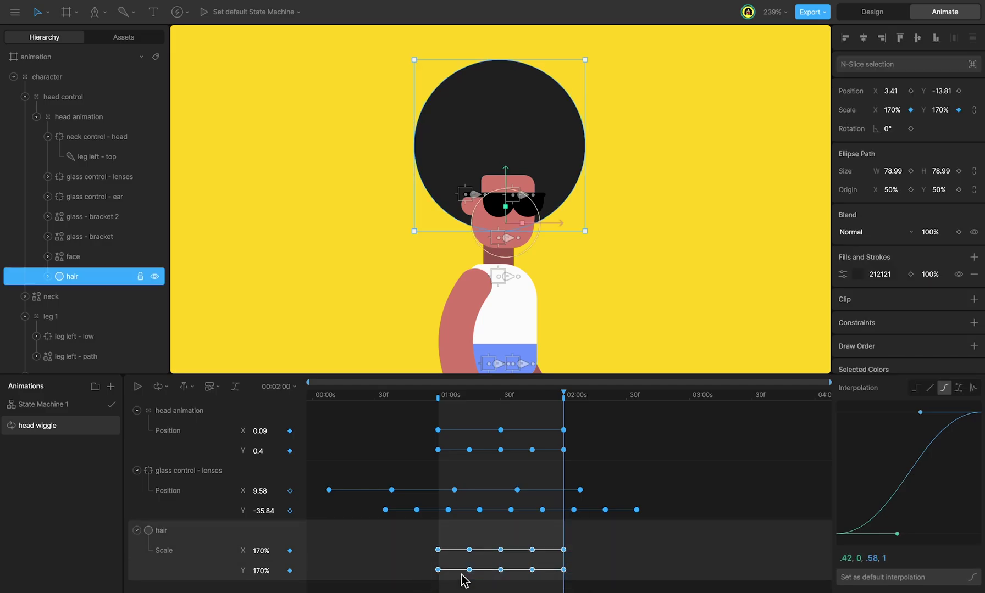
key("ctrl+c")
key("ctrl+v")
key("space")
key("space")
left_click_drag(713, 564, 423, 570)
key("space")
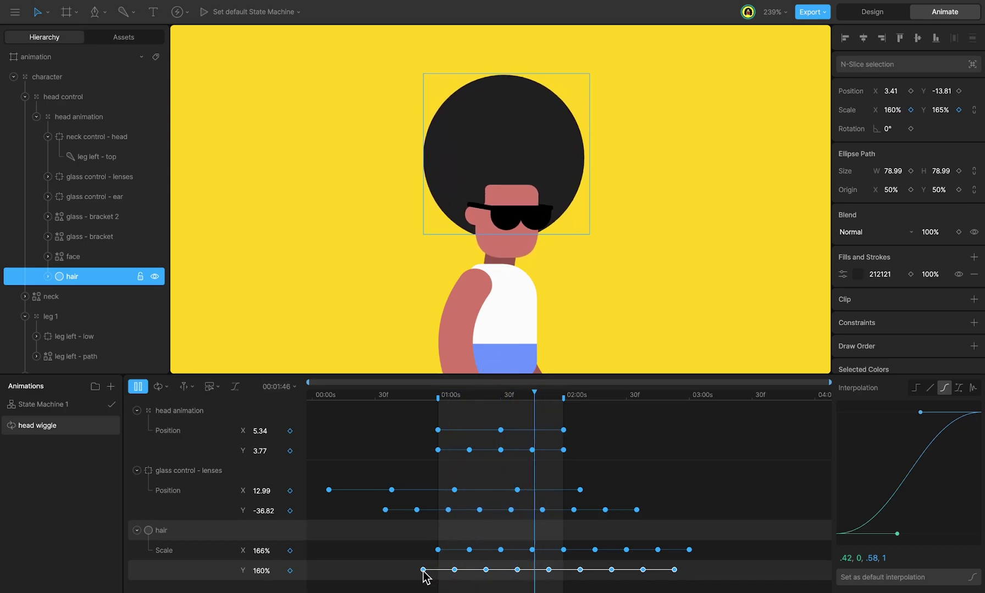
- Shift both hair Scale rows earlier so the hair reads 161% by 168% at 01:00
key("space")
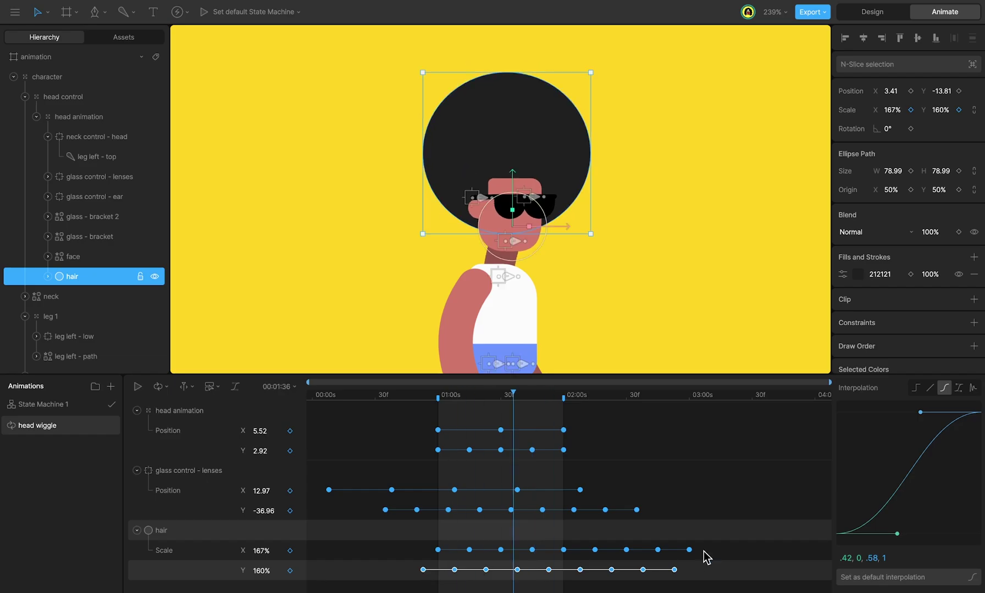
left_click_drag(714, 541, 391, 584)
left_click_drag(468, 550, 440, 552)
key("space")
key("space")
key("space")
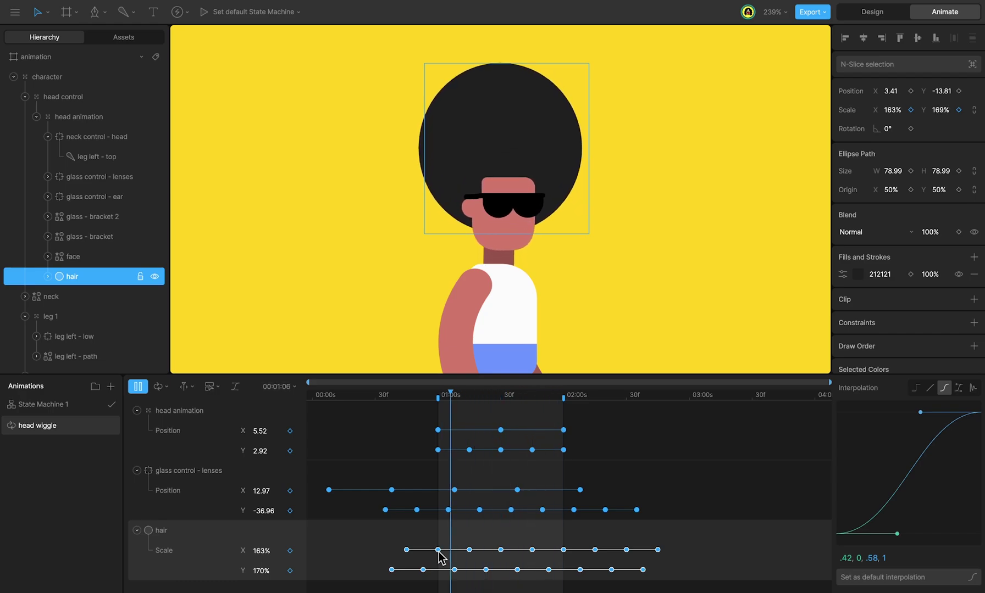
key("space")
left_click_drag(439, 551, 432, 551)
key("space")
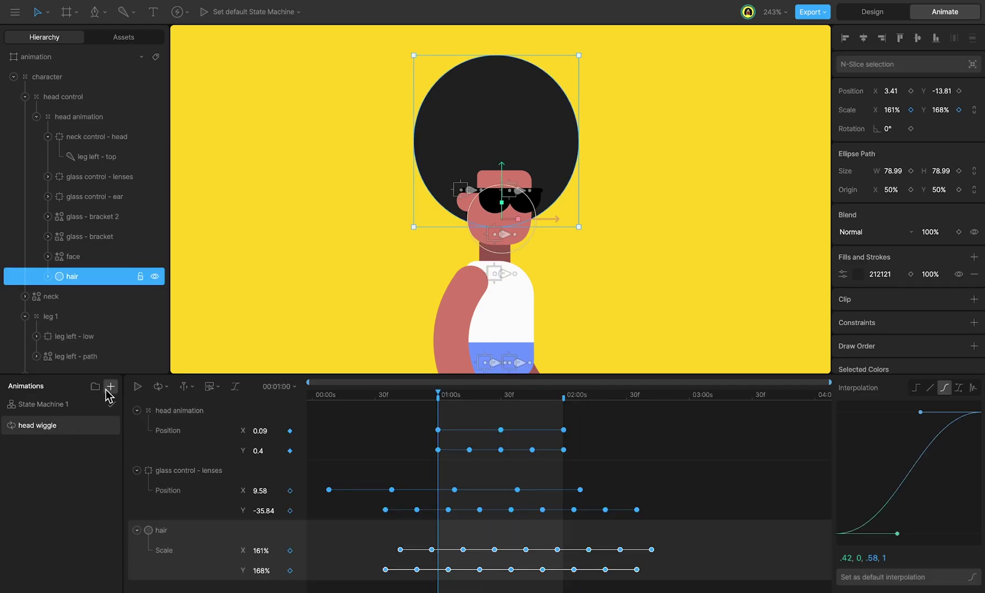
- Create a timeline named 'glass highlight loop' and select glass highlight inside glass control - lenses
left_click(108, 388)
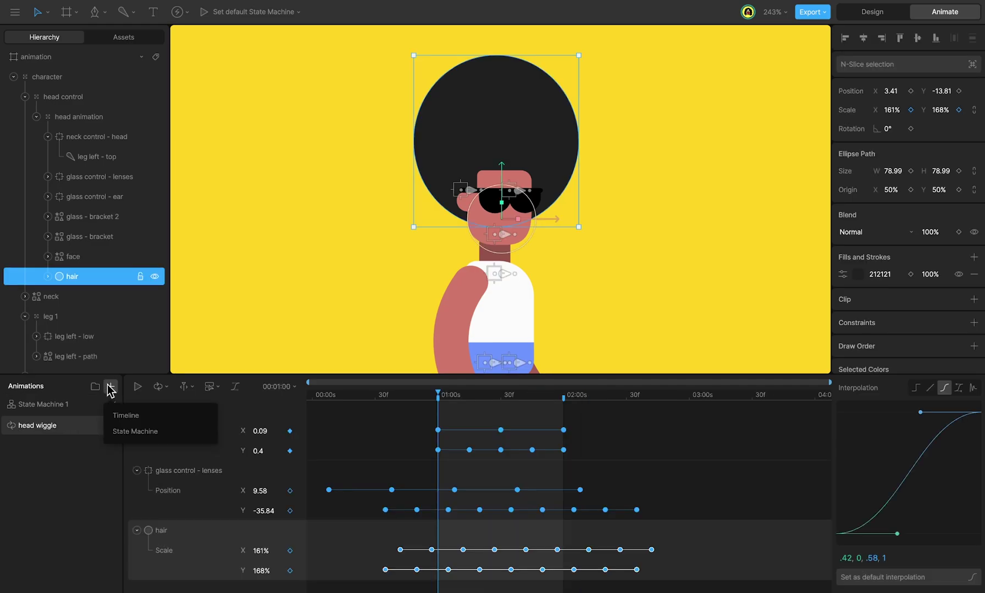
left_click(122, 412)
double_click(54, 404)
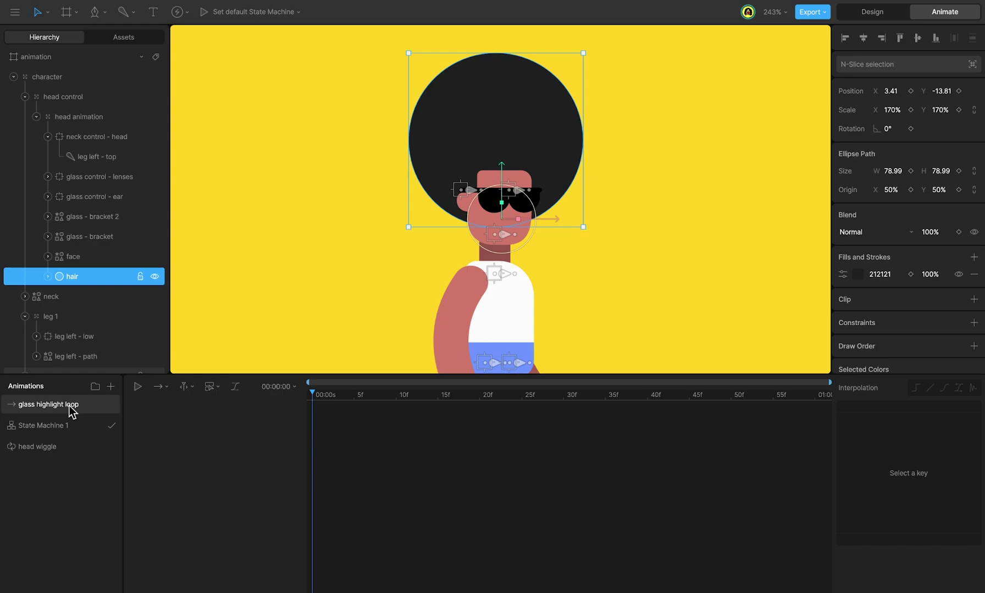
left_click(48, 177)
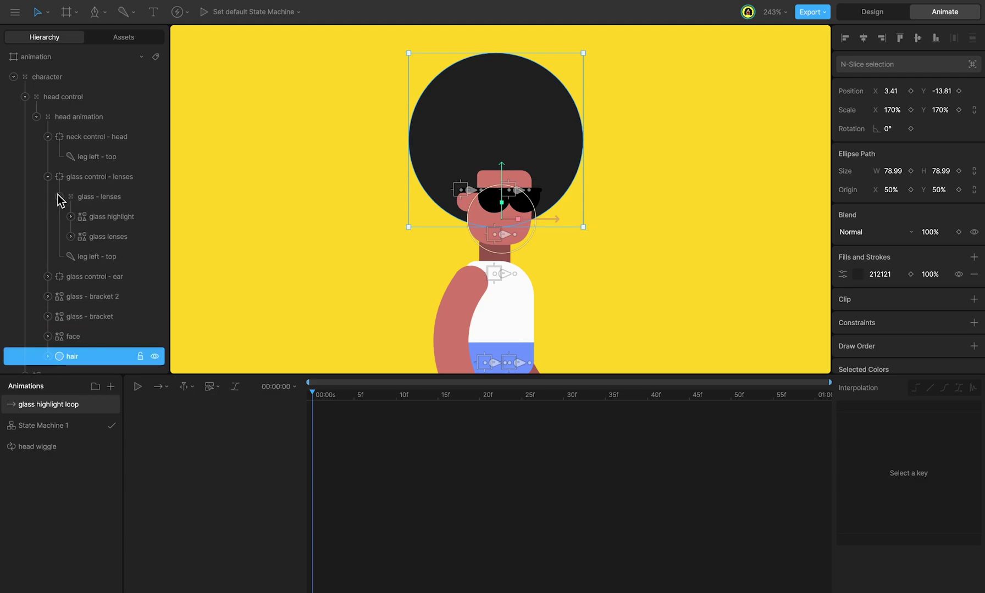
left_click(104, 218)
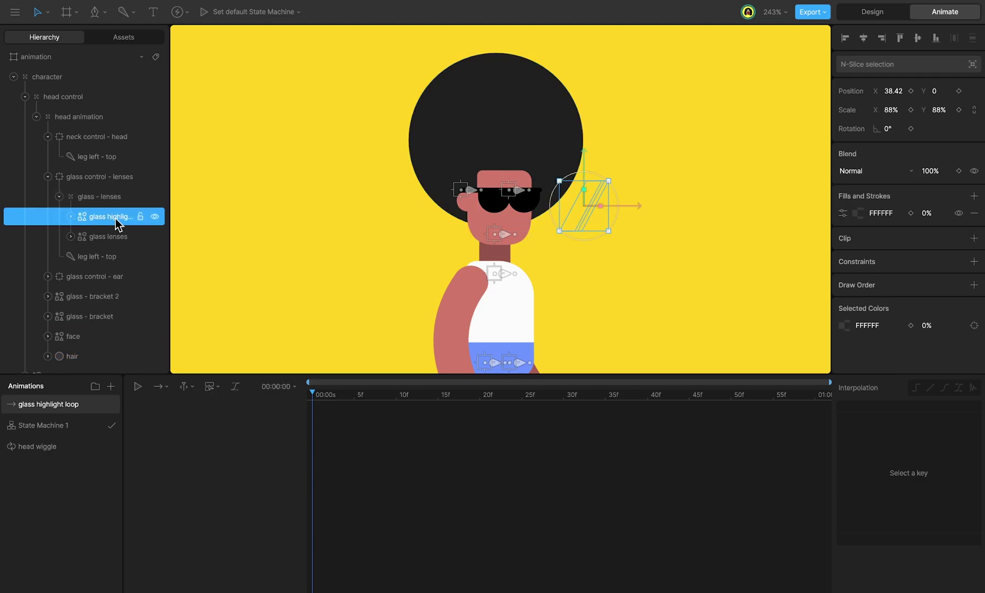
- Set the glass highlight's white fill opacity to 100% and clip it to the glass lenses shape
key("Tab")
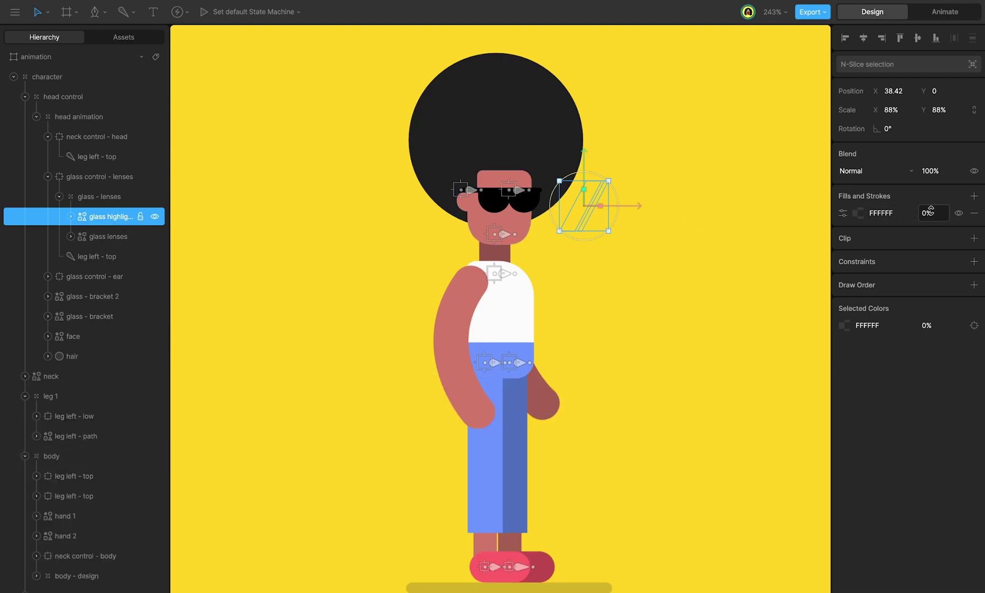
left_click(941, 214)
type("100")
key("Return")
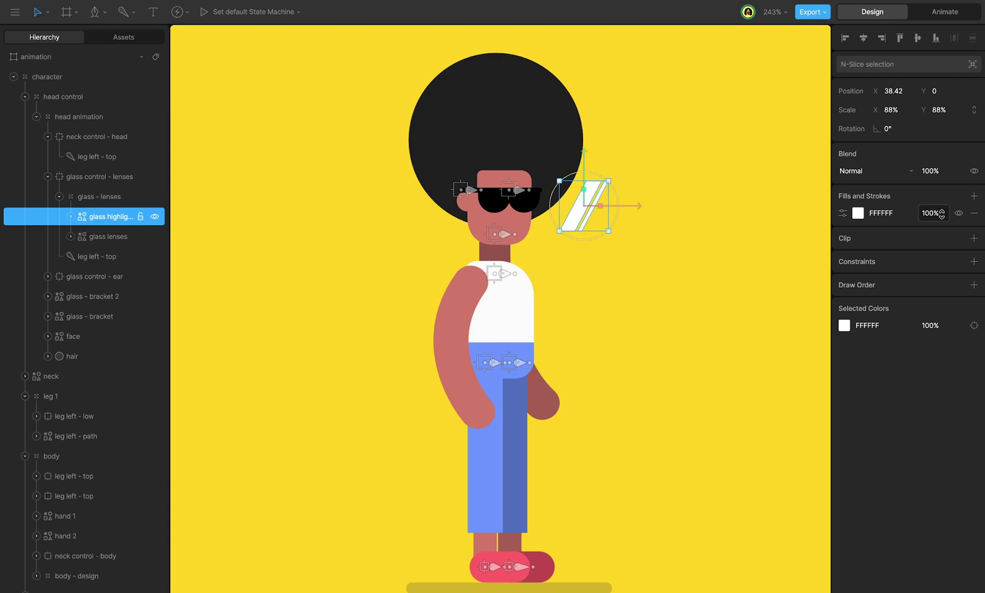
left_click(972, 238)
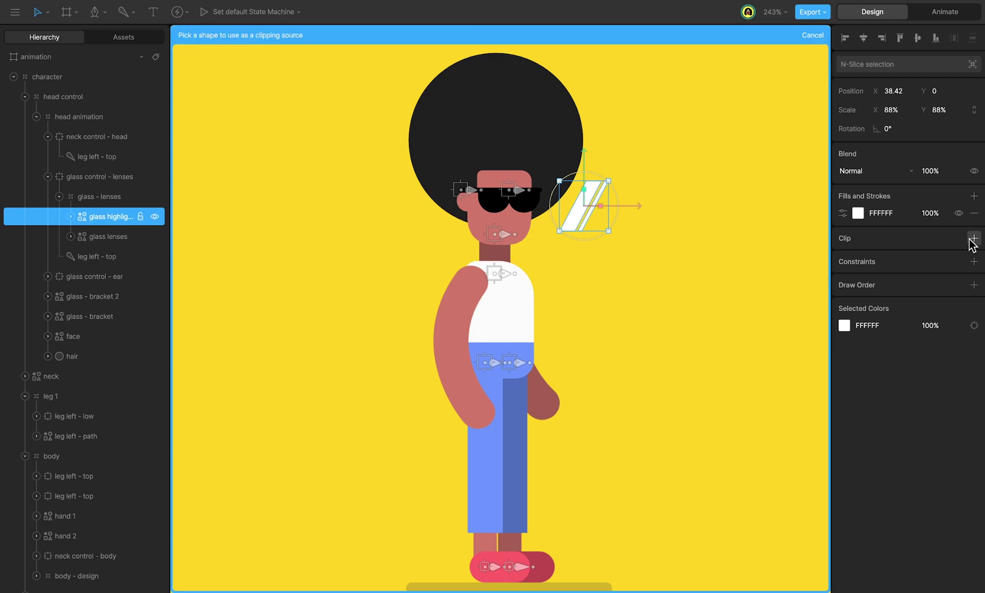
left_click(110, 239)
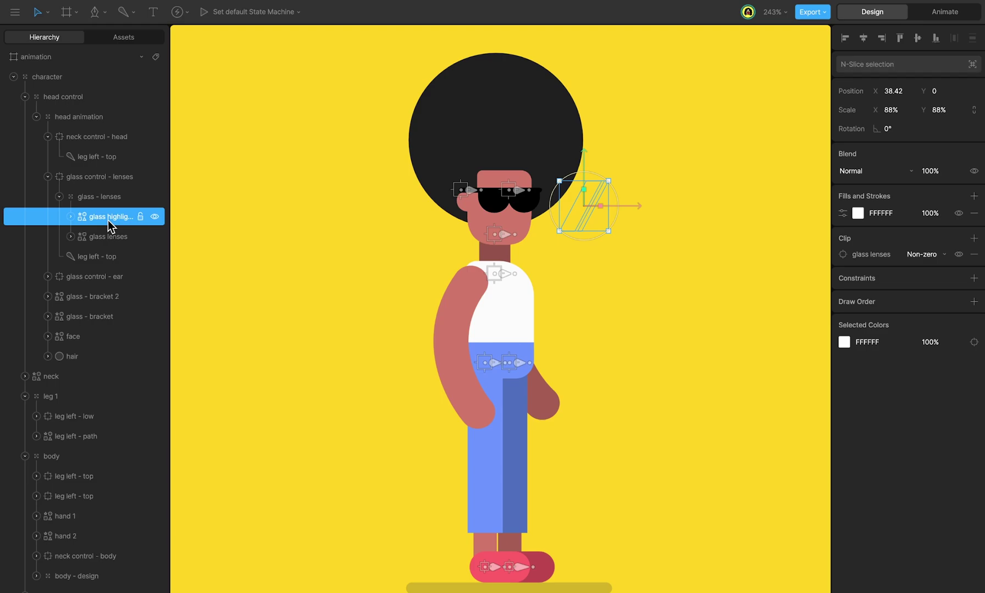
- Key the highlight's X at 0, slide it to -83, and place the end key at 1 second
key("Tab")
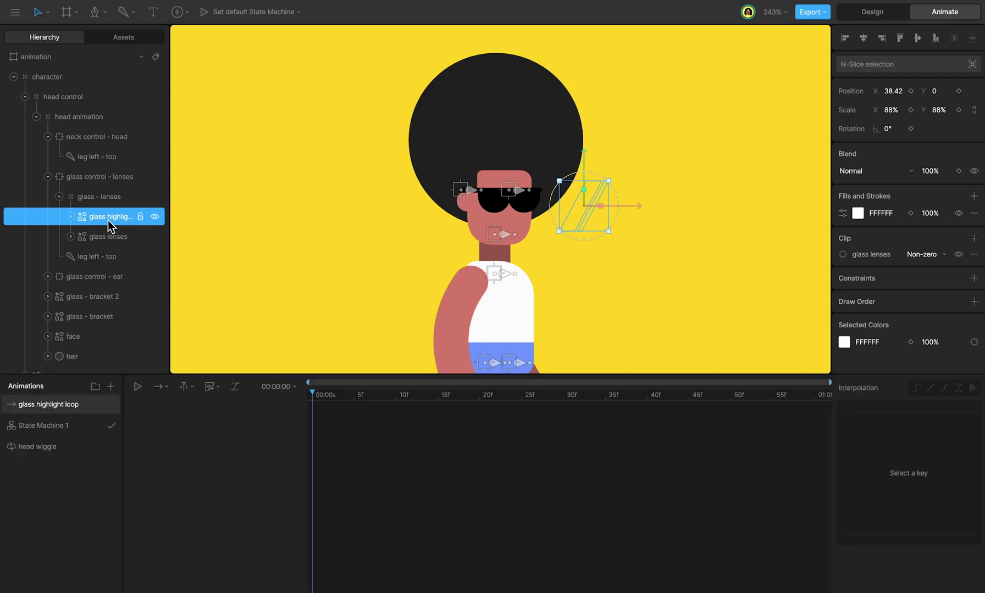
left_click(910, 92)
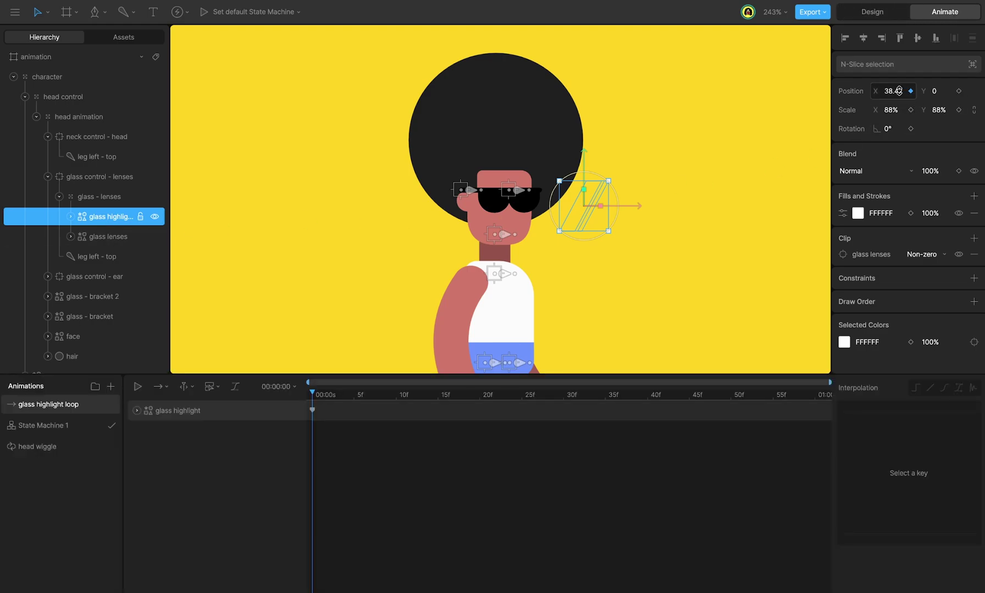
key("space")
key("space")
left_click_drag(898, 91, 864, 198)
left_click_drag(597, 402, 328, 422)
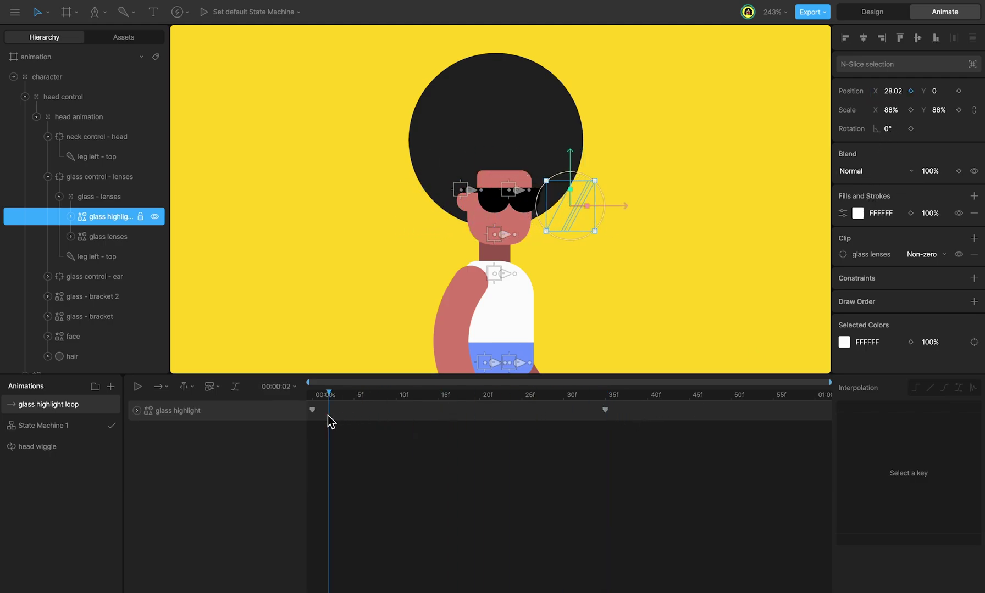
key("space")
left_click_drag(604, 402, 257, 419)
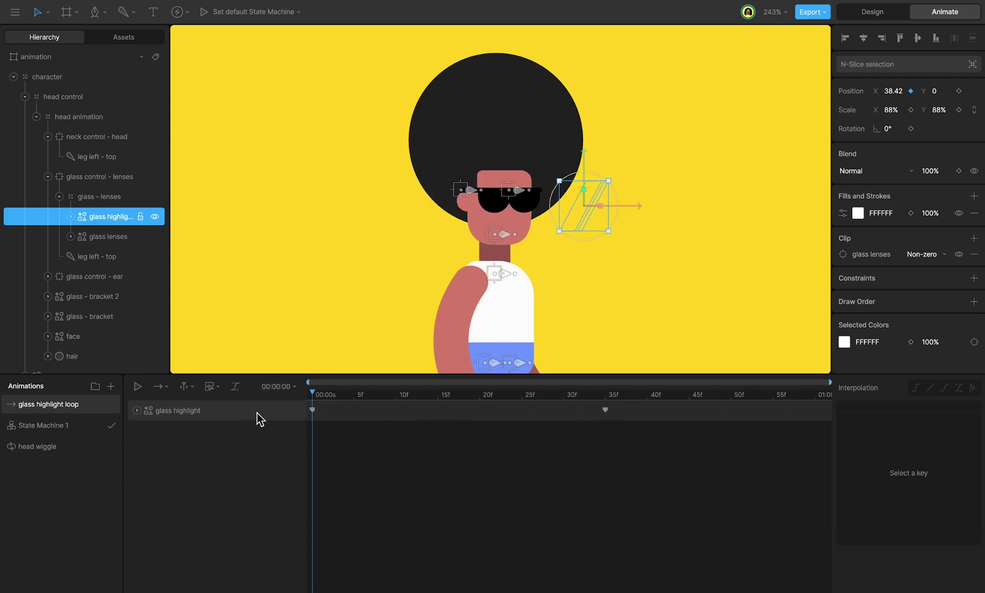
left_click_drag(605, 409, 815, 418)
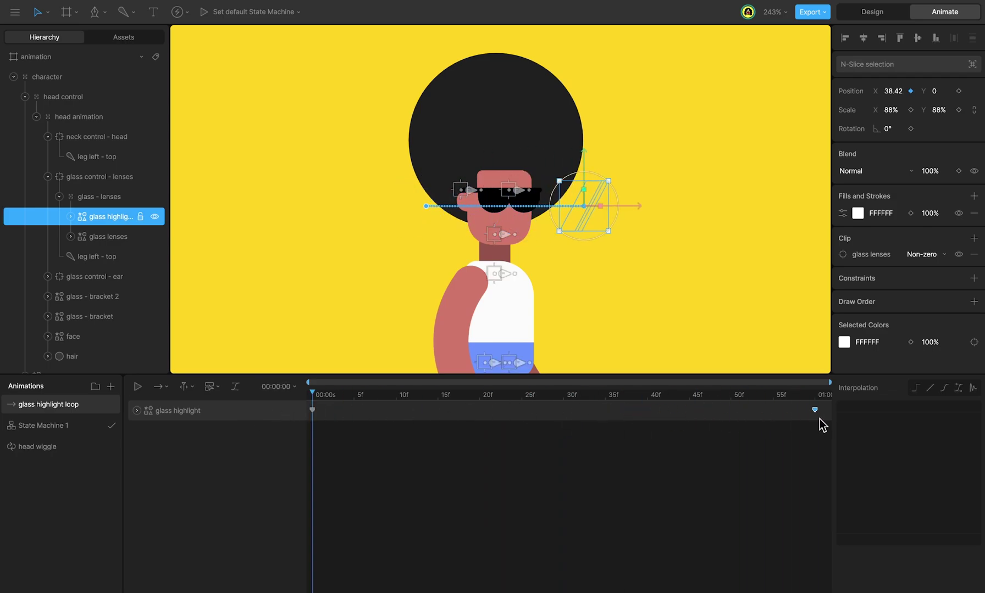
key("space")
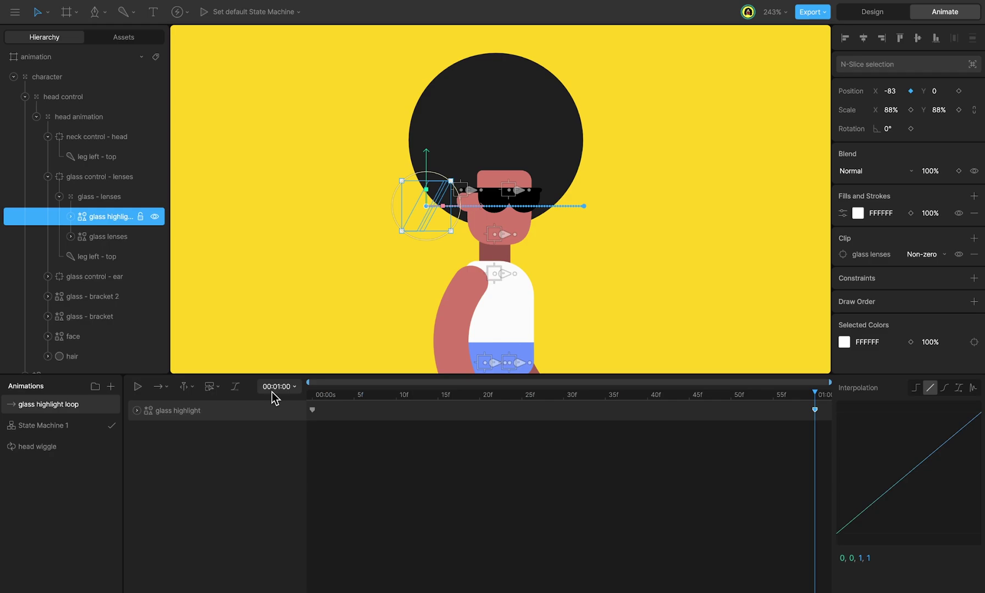
- Adjust the animation timing settings and set the playback mode to Loop, then preview
left_click(271, 391)
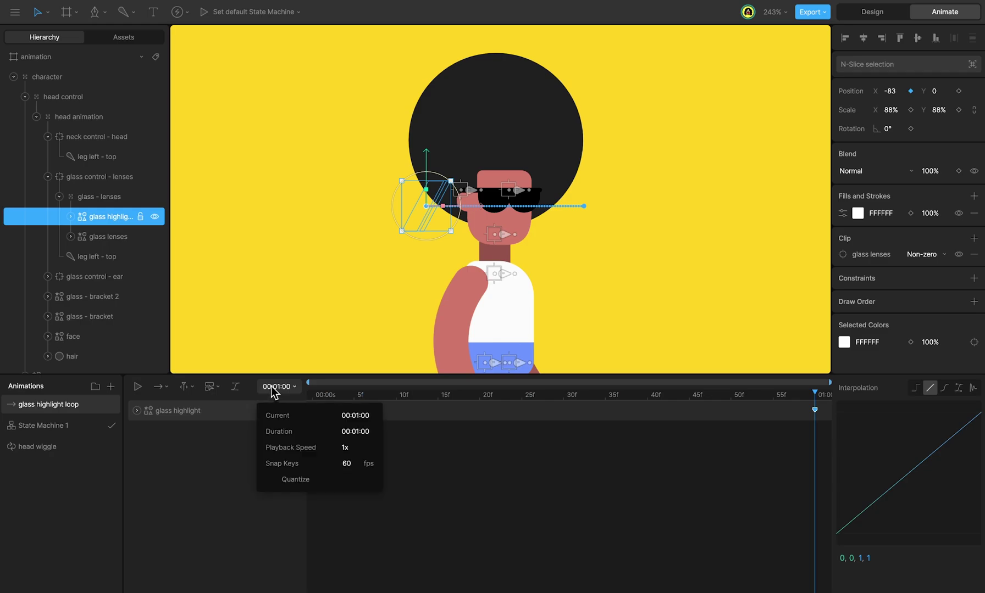
left_click(360, 430)
left_click(398, 447)
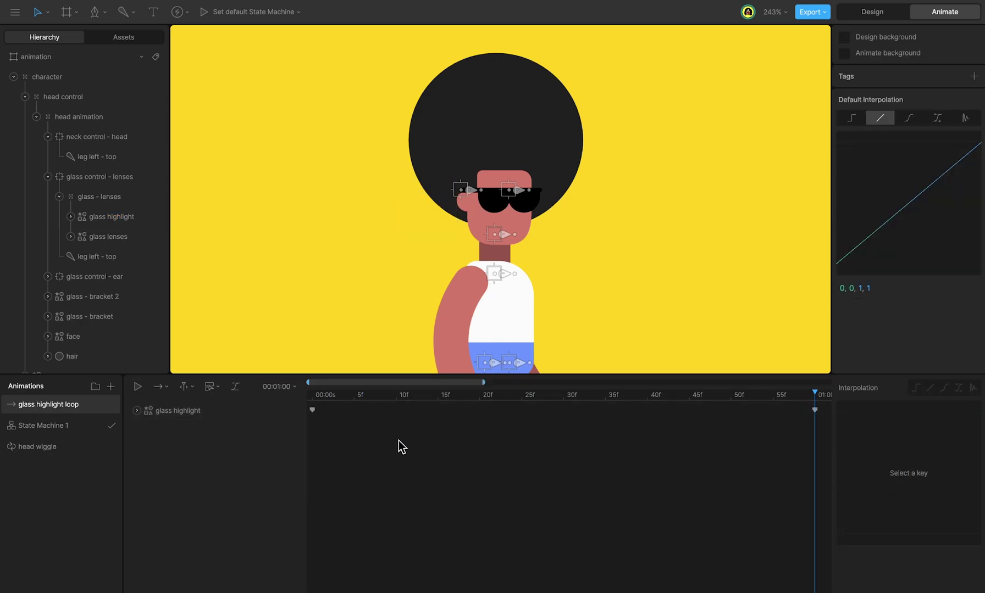
left_click(159, 388)
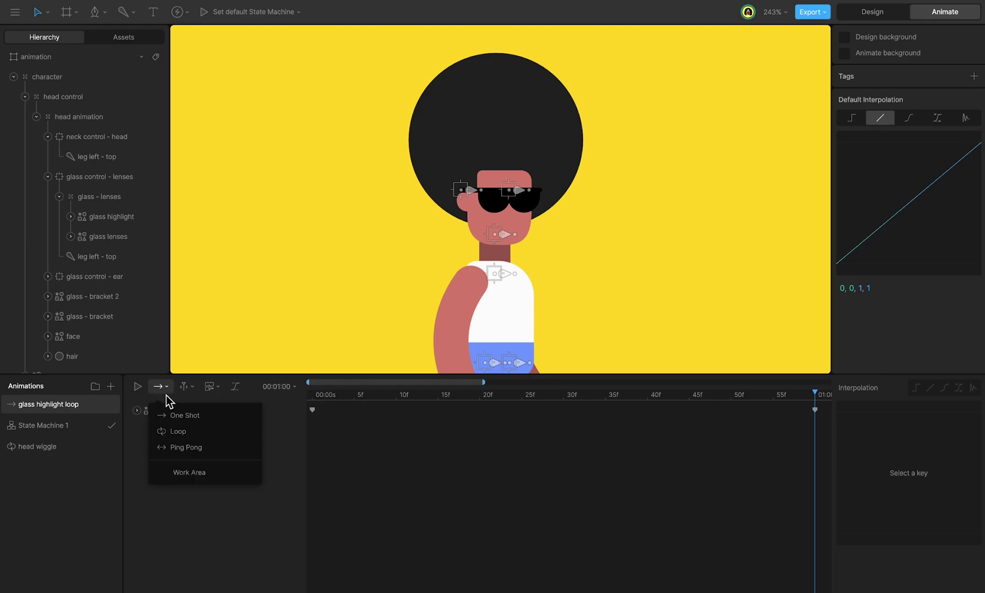
left_click(183, 433)
left_click_drag(483, 382, 829, 383)
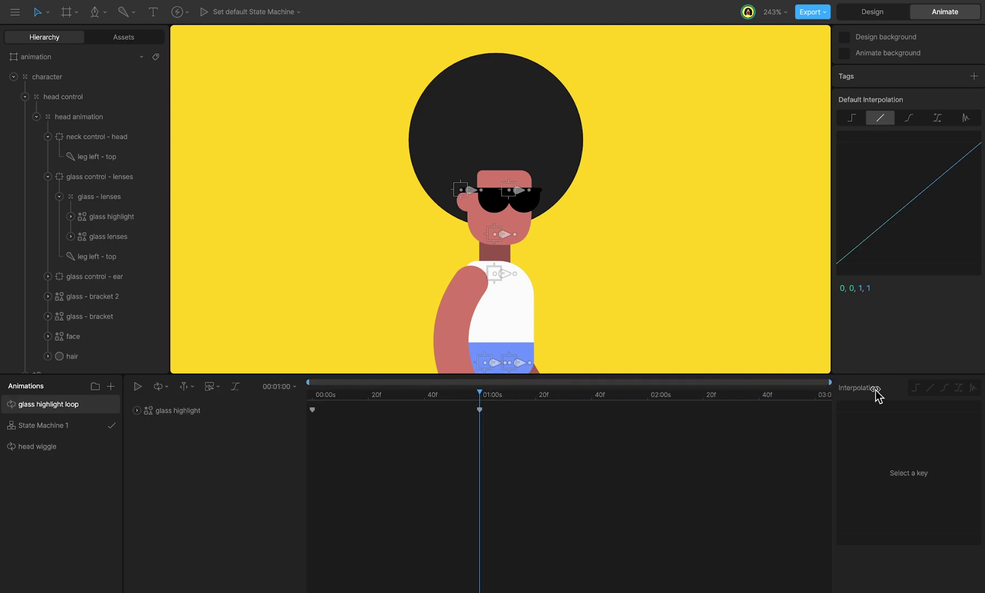
key("space")
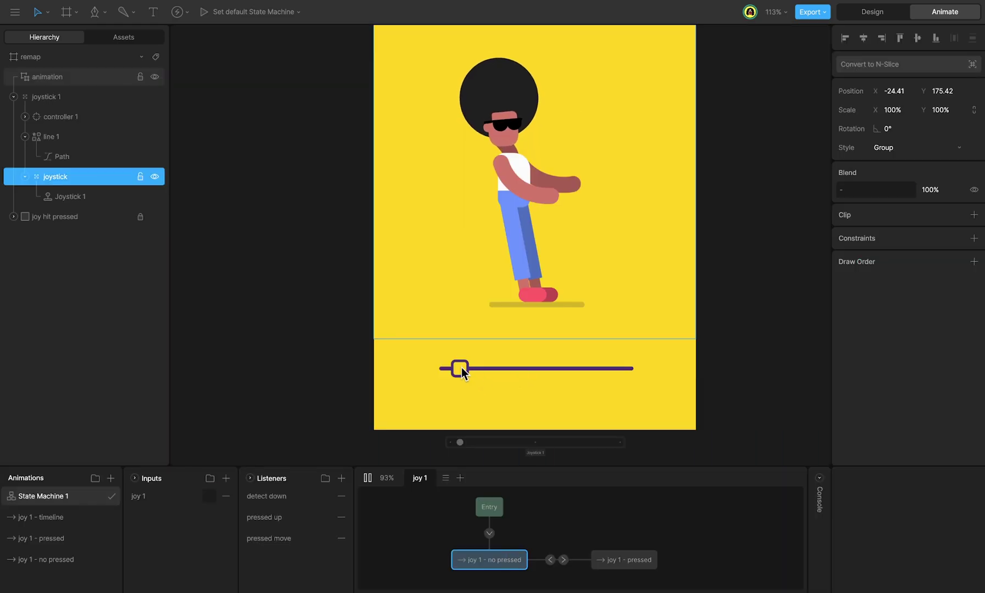
- Drag the remap artboard's joystick slider knob to test it
mouse_move(461, 369)
left_mouse_down()
mouse_move(620, 374)
mouse_move(442, 373)
mouse_move(631, 377)
mouse_move(464, 374)
left_mouse_up()
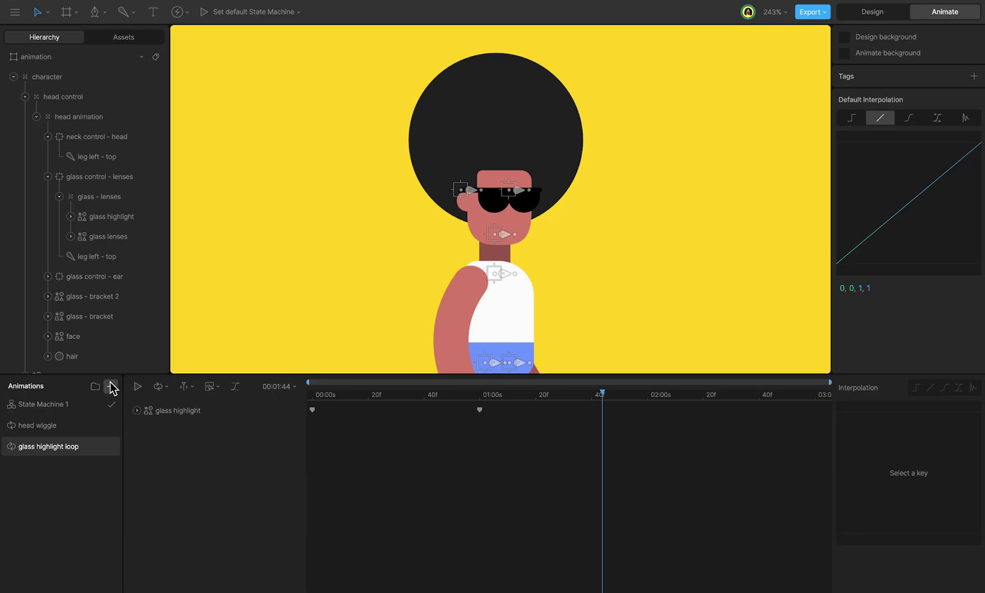
- Create a new timeline named 'joystick timeline' and move it to the bottom of the animations list
left_click(112, 387)
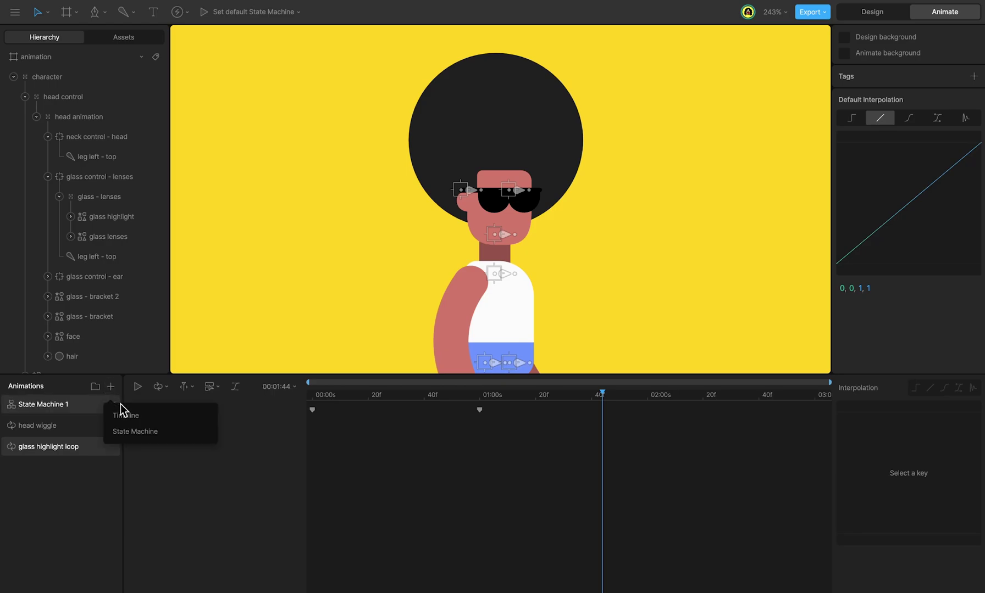
left_click(127, 411)
double_click(85, 409)
type("joystick timeline")
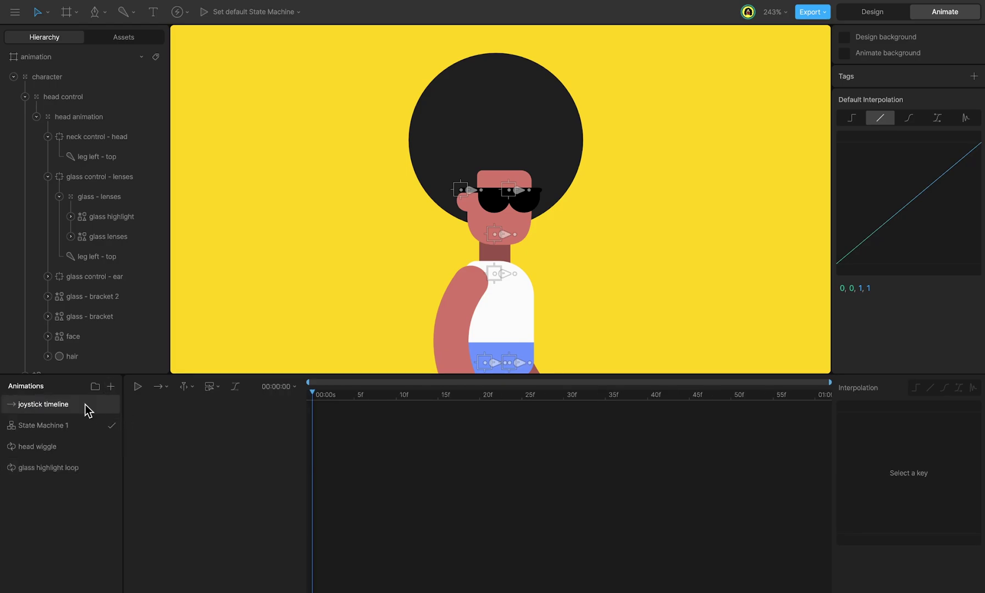
key("Return")
left_click_drag(85, 404, 76, 488)
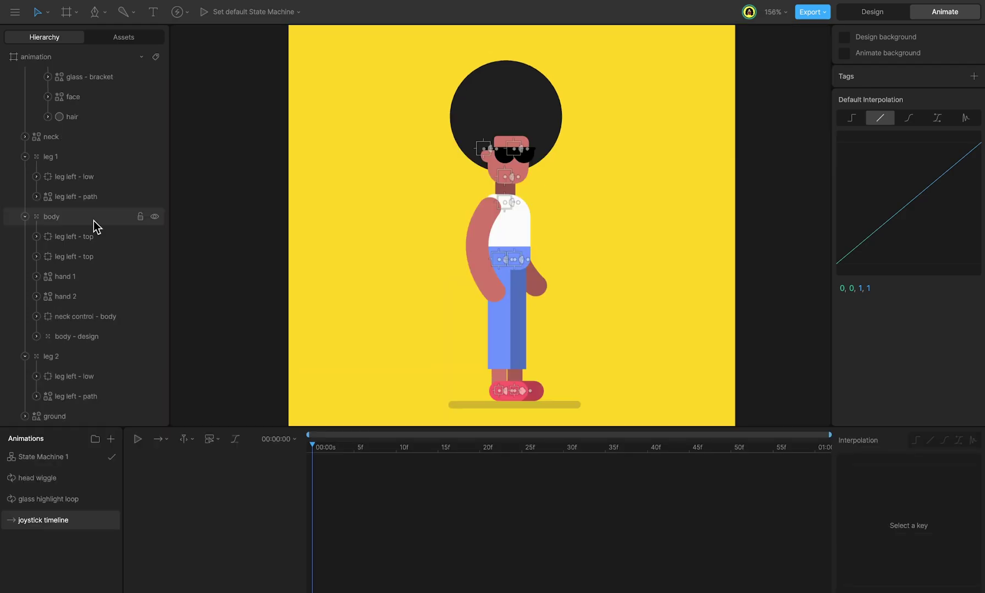
- Key the body group's Position X at -39 on the first frame
left_click(93, 219)
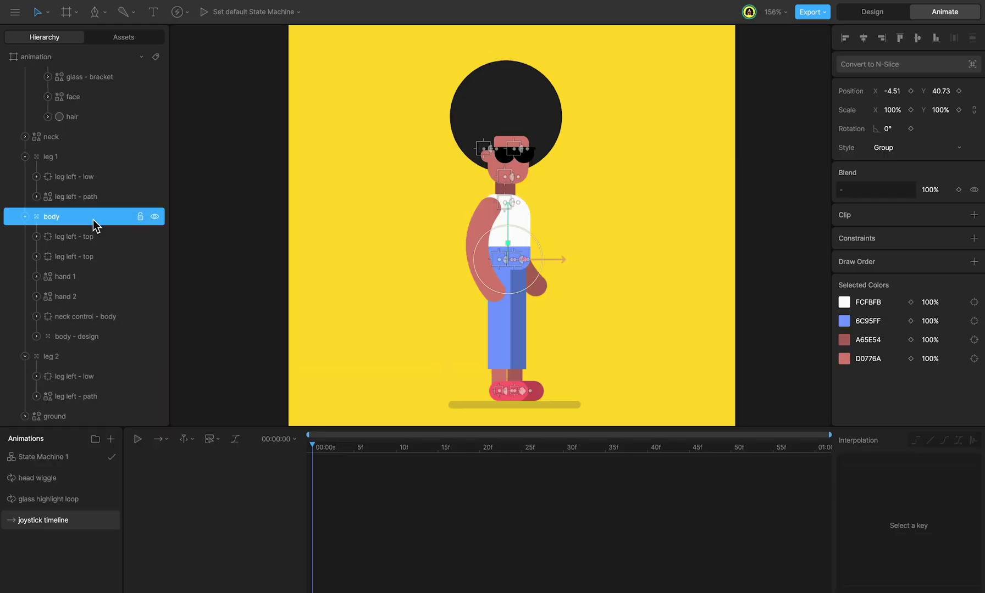
left_click(890, 91)
type("-16")
key("Return")
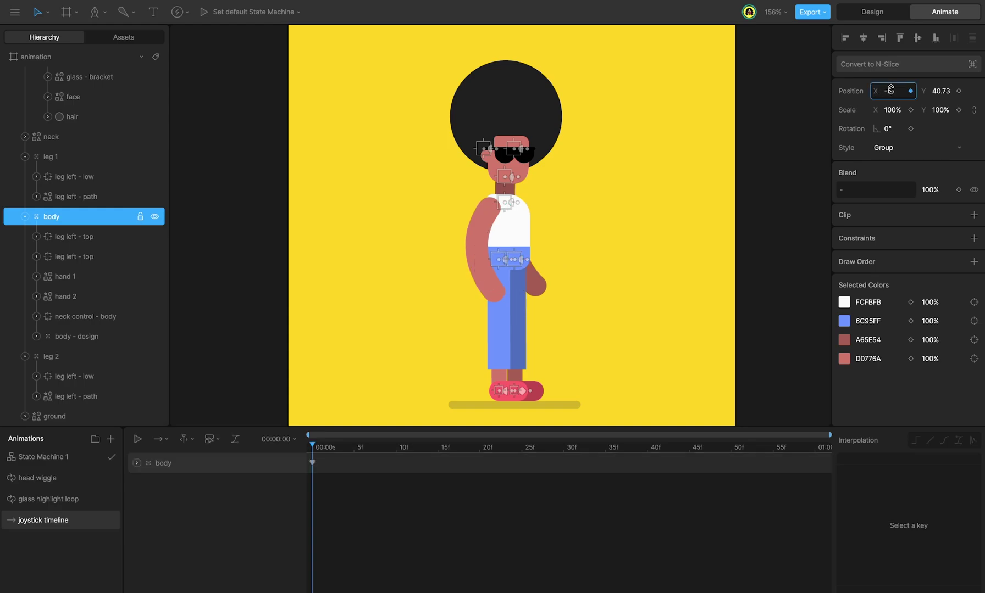
key("Down")
key("Down")
key("Down")
key("Down")
key("Down")
key("Down")
key("Down")
key("Down")
key("Down")
key("Down")
key("Down")
key("Down")
key("Down")
key("Down")
key("Down")
key("Down")
key("Down")
key("Down")
key("Down")
key("Down")
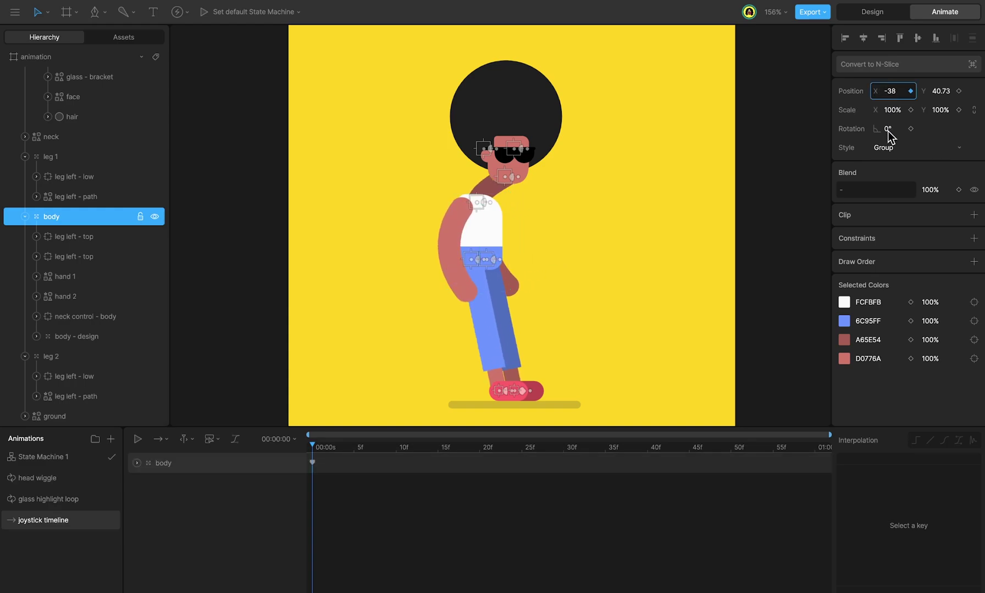
key("Up")
key("Up")
key("Up")
key("Return")
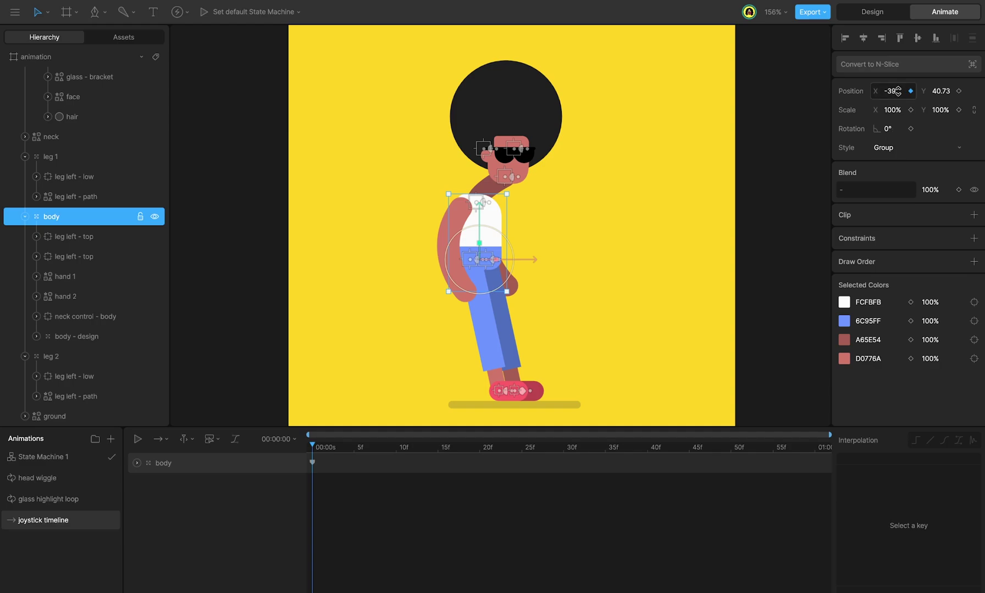
- Key the body further right at one second (about 41) and preview the slide
key("space")
left_click_drag(897, 91, 892, 25)
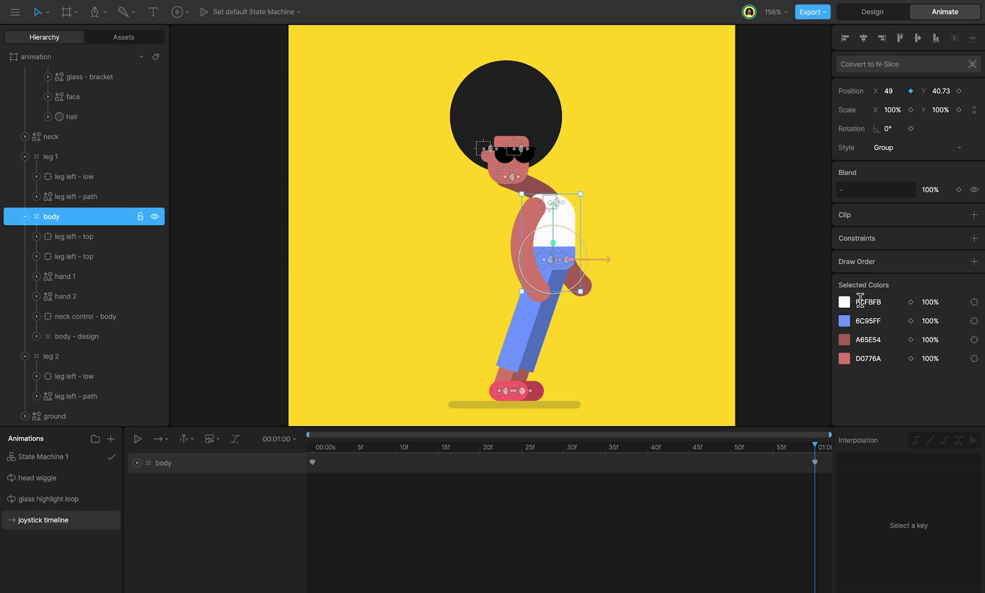
left_click_drag(814, 450, 897, 464)
left_click_drag(893, 88, 891, 104)
left_click_drag(814, 452, 189, 523)
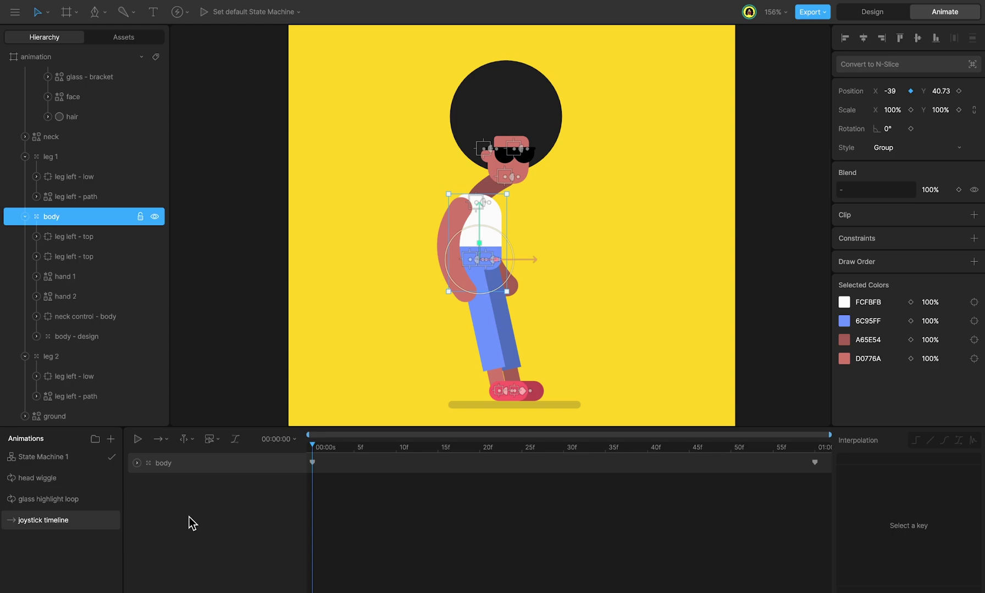
- Key the head control at X -59 and rotation -13.727° at 0s
scroll(87, 164, "up", 5)
left_click(87, 99)
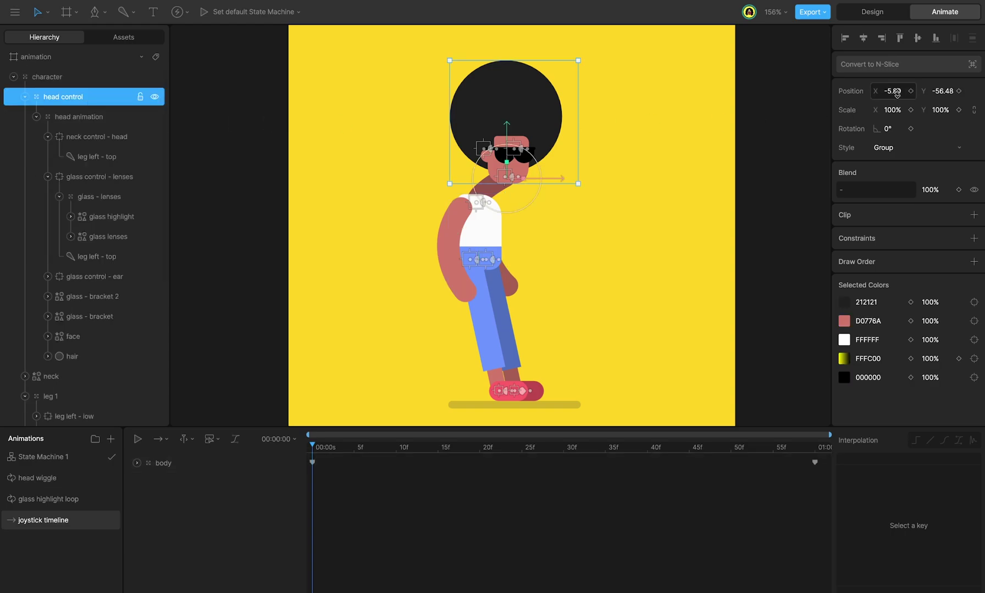
left_click_drag(896, 91, 888, 147)
key("space")
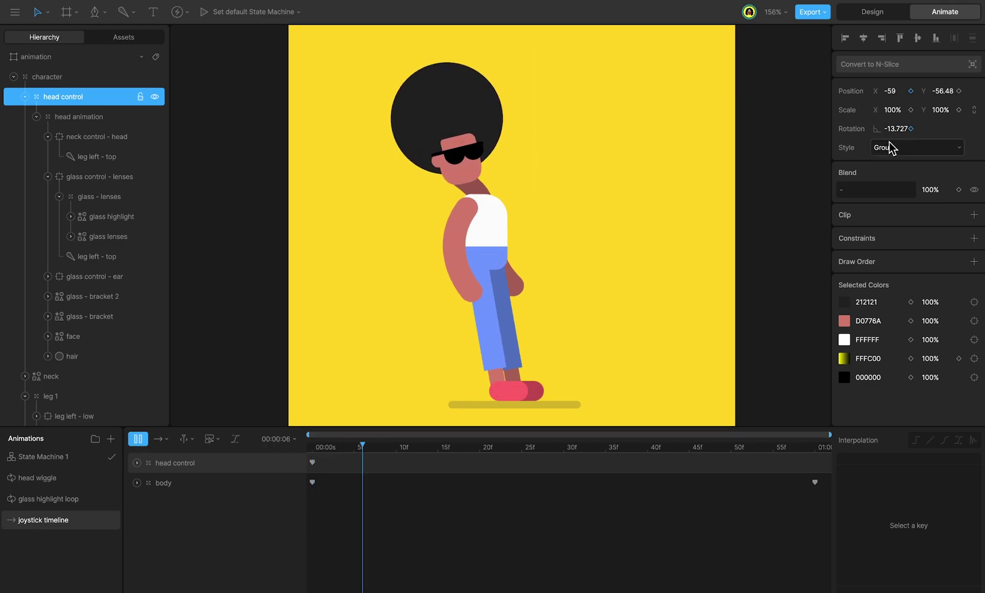
- Key the head at X 61 and rotation 4.391° at one second, then preview the motion
left_click_drag(891, 91, 874, 30)
mouse_move(891, 129)
left_mouse_down()
mouse_move(892, 116)
mouse_move(890, 126)
left_mouse_up()
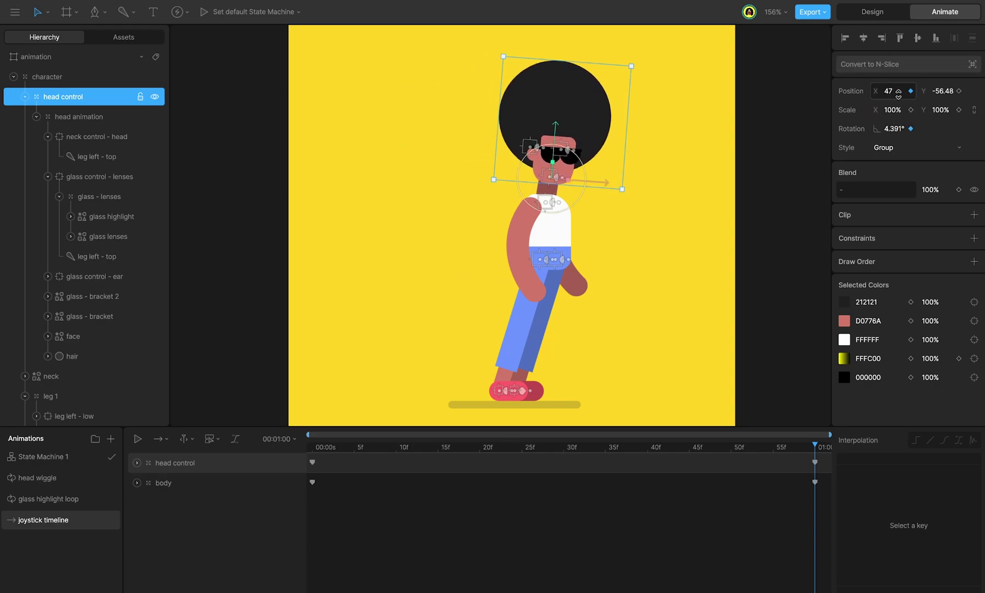
left_click_drag(892, 90, 890, 91)
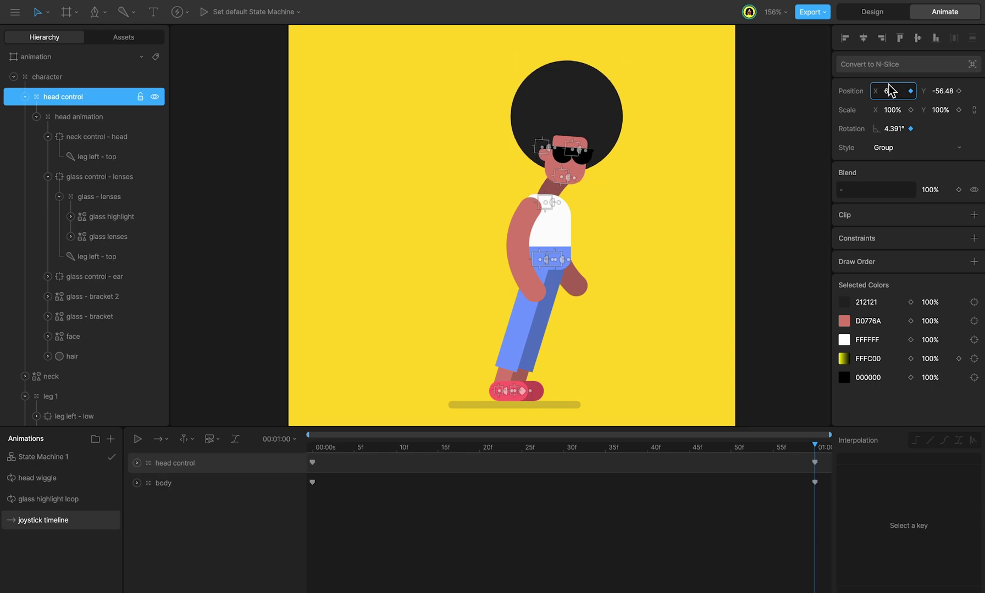
key("space")
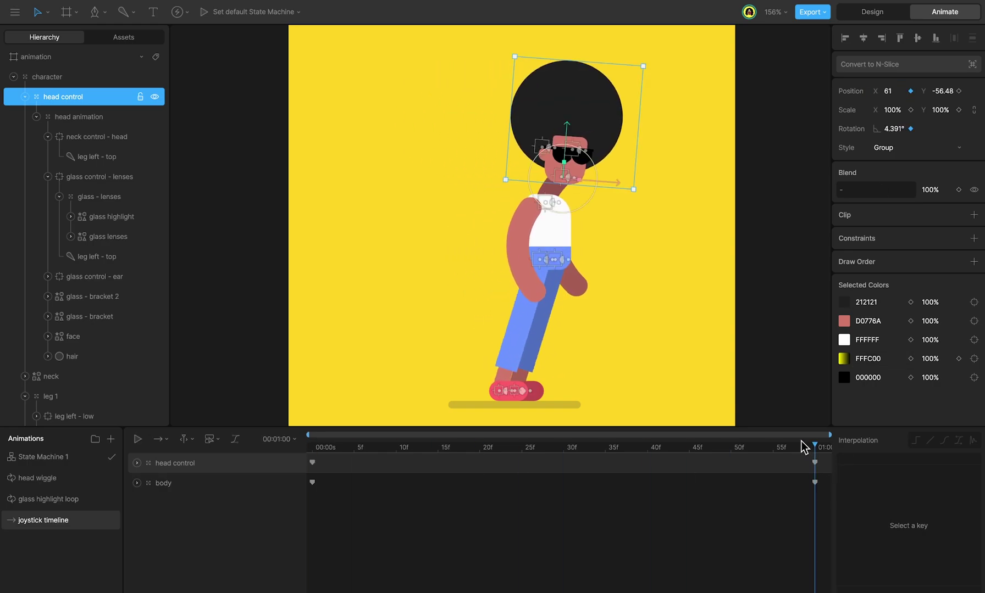
left_click_drag(801, 442, 337, 475)
scroll(83, 274, "down", 5)
left_click(81, 277)
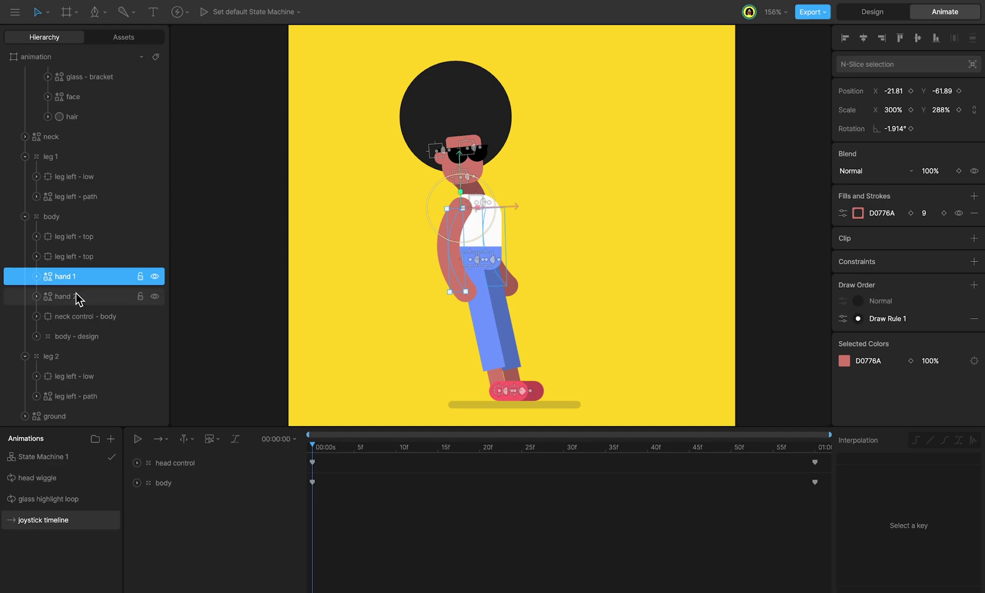
- Key hand 1 and hand 2 rotation at -60.83° at 0s and 43.93° at 1s
left_click(80, 298, "shift")
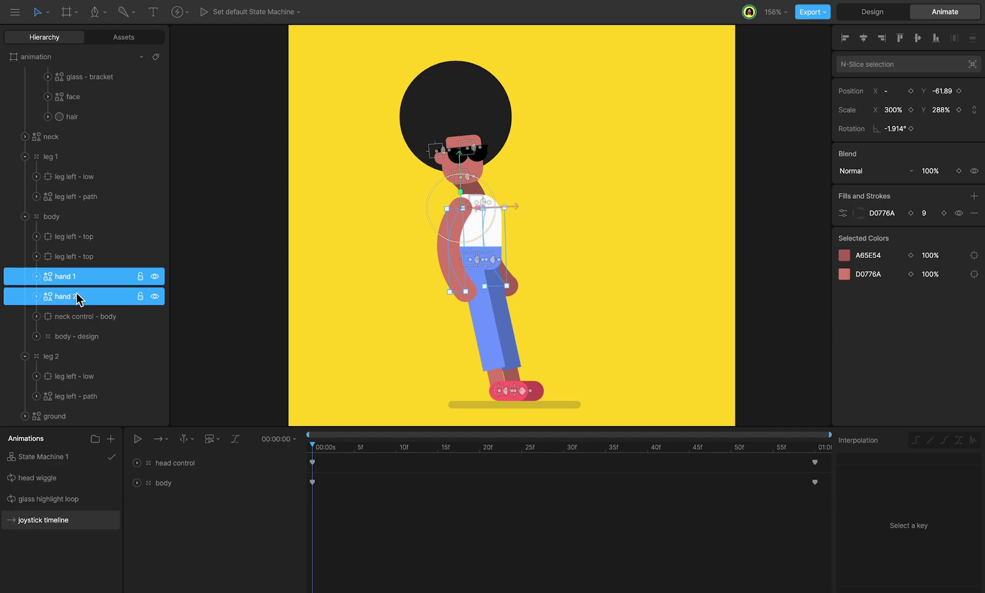
left_click(911, 129)
left_click_drag(896, 130, 904, 168)
key("space")
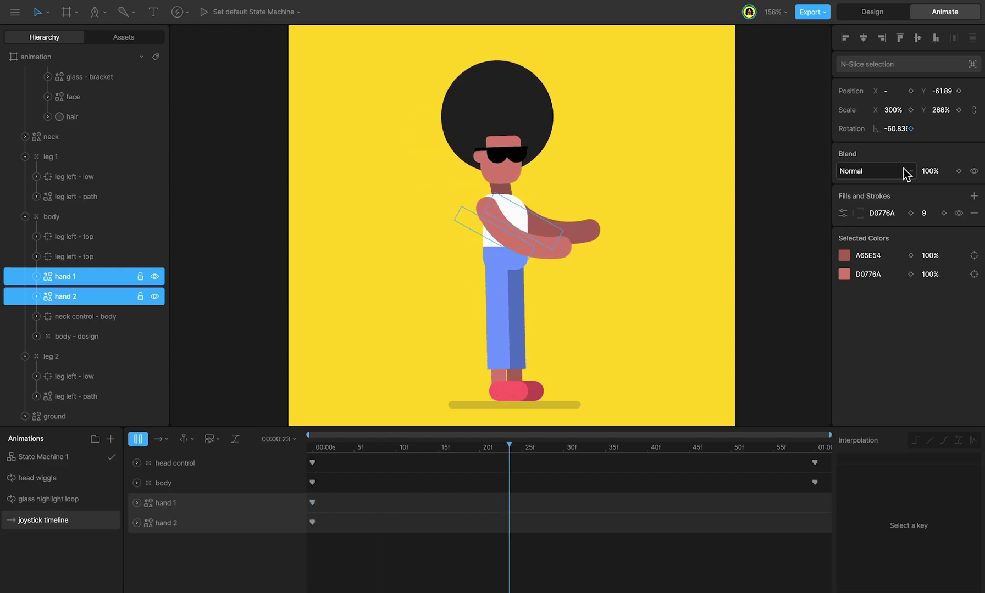
left_click_drag(896, 129, 881, 68)
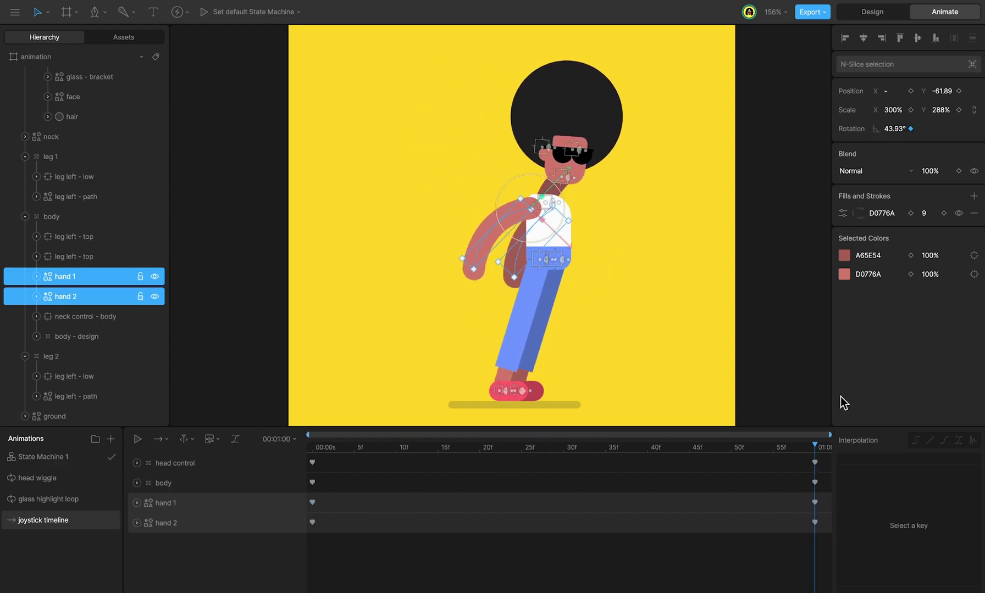
left_click_drag(800, 490, 231, 527)
- Place a joystick on the animation artboard with its X Axis set to 'joystick timeline', then test in Animate mode
key("Tab")
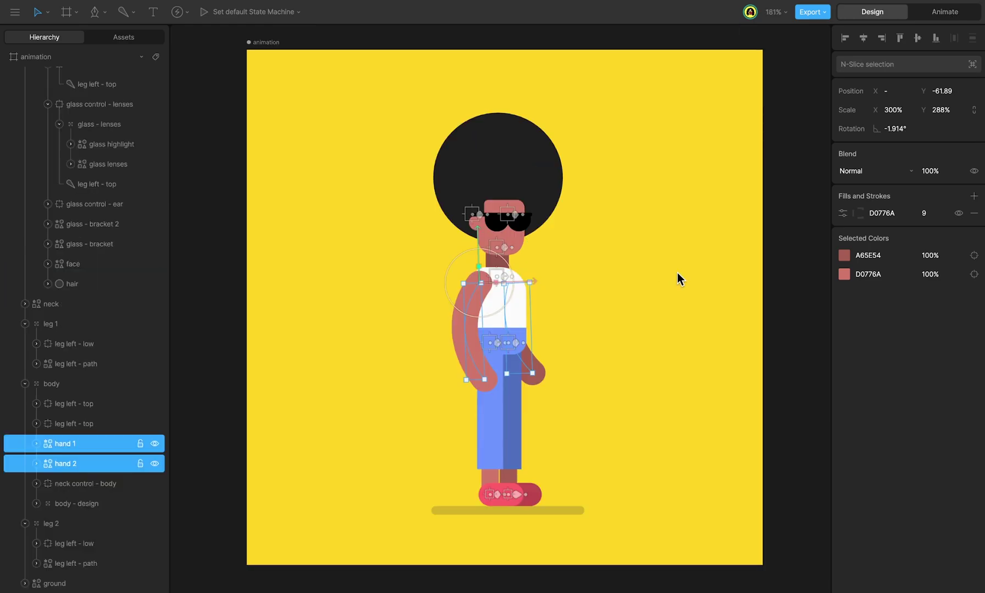
key("j")
left_click(647, 138)
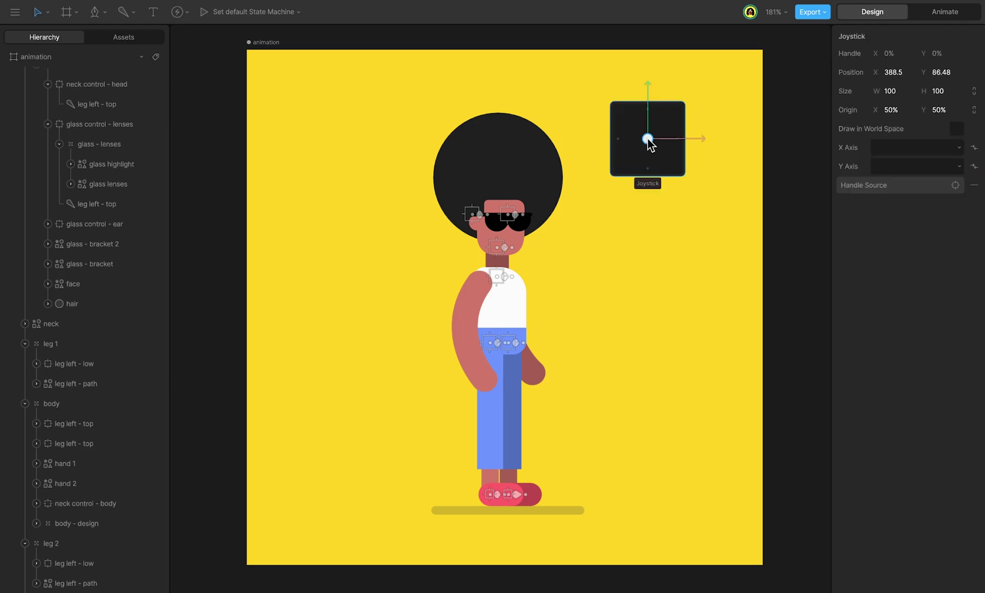
left_click(913, 147)
left_click(909, 217)
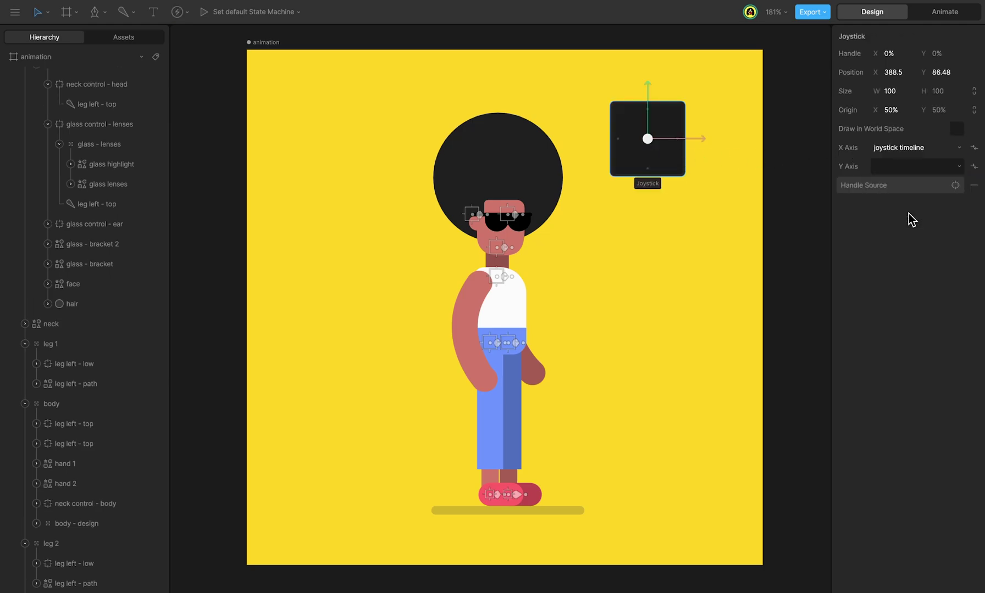
key("Tab")
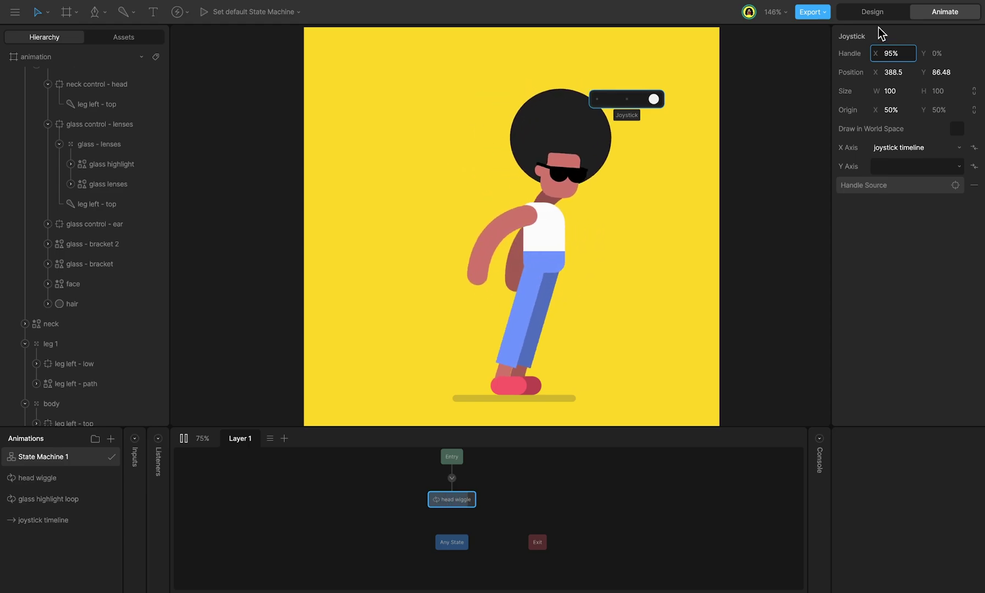
- Stop the preview, set the Joystick's X Axis to None and hide it
key("space")
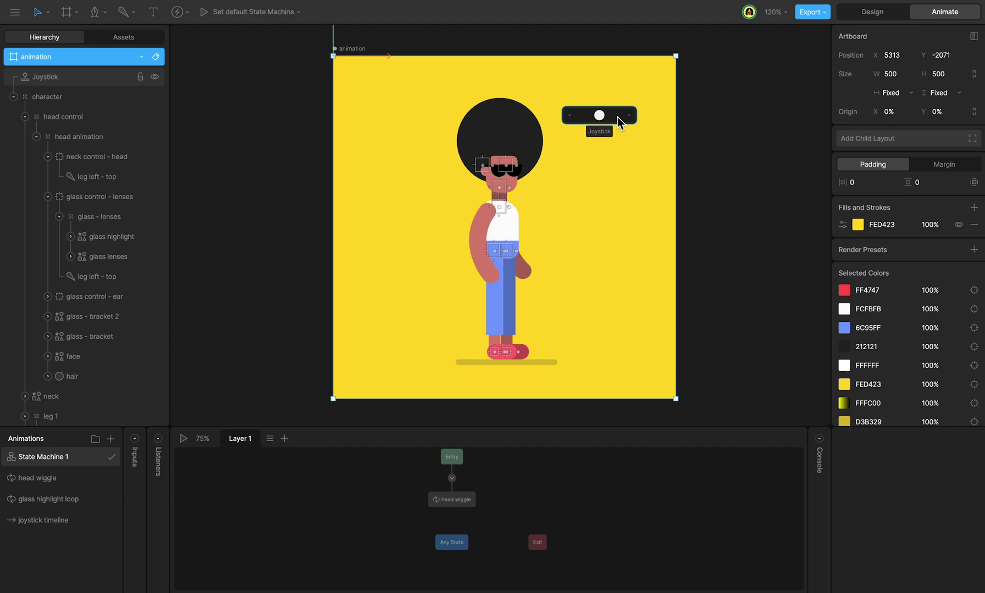
left_click(617, 117)
left_click(897, 147)
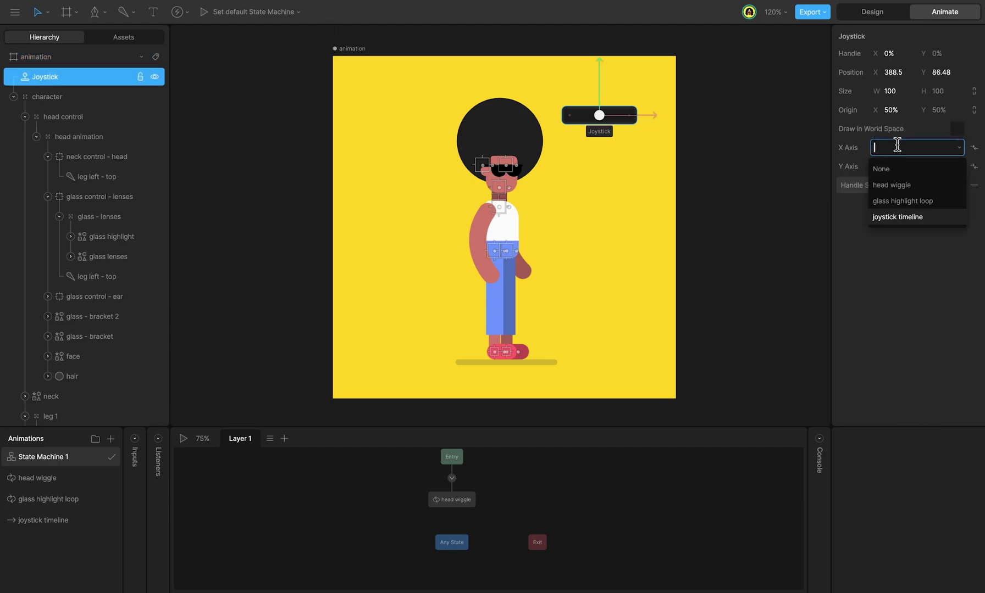
left_click(896, 167)
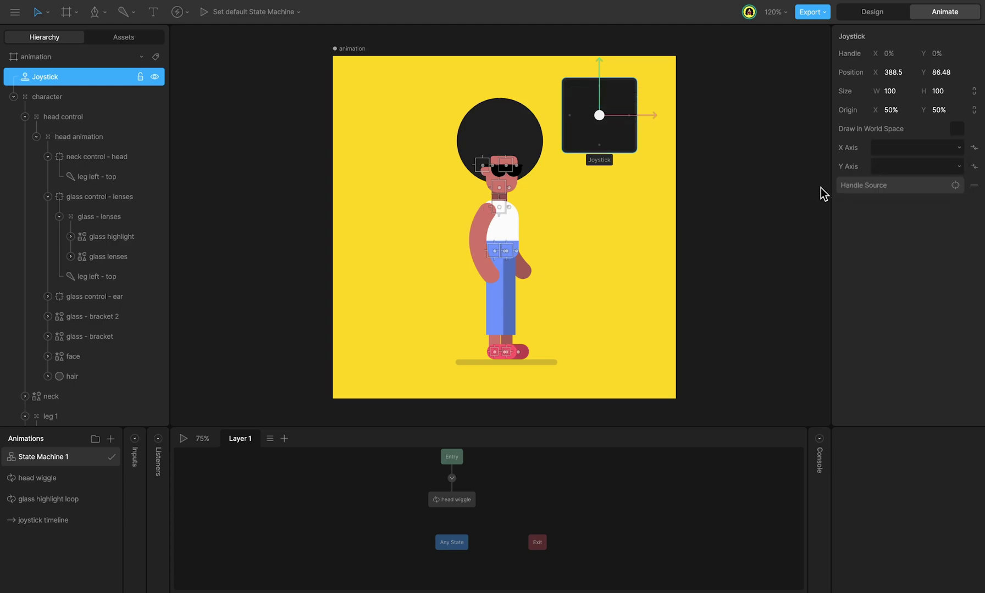
left_click(154, 78)
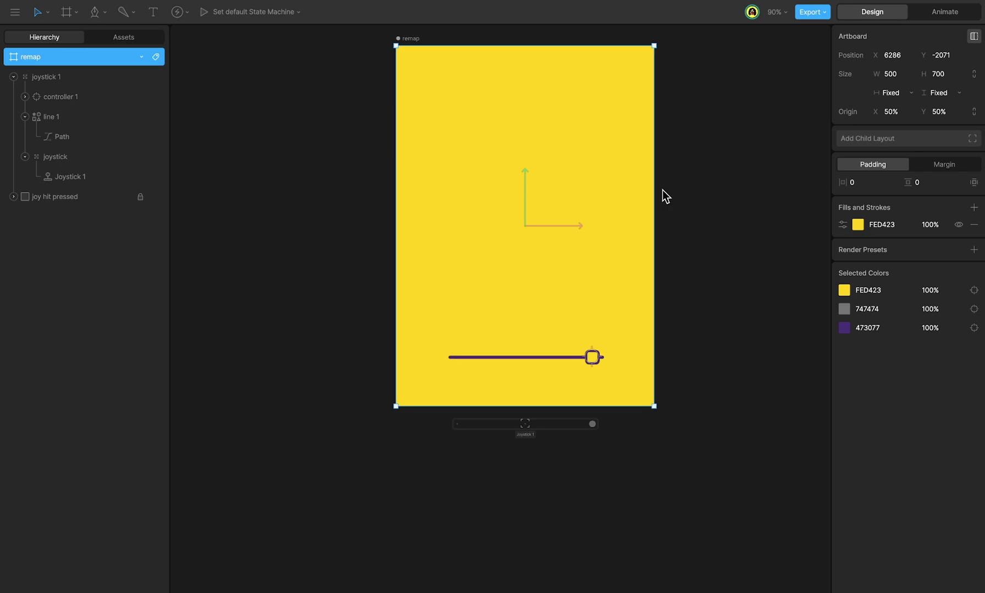
- Nest the animation artboard inside the remap artboard, centred horizontally and vertically
left_click(662, 190)
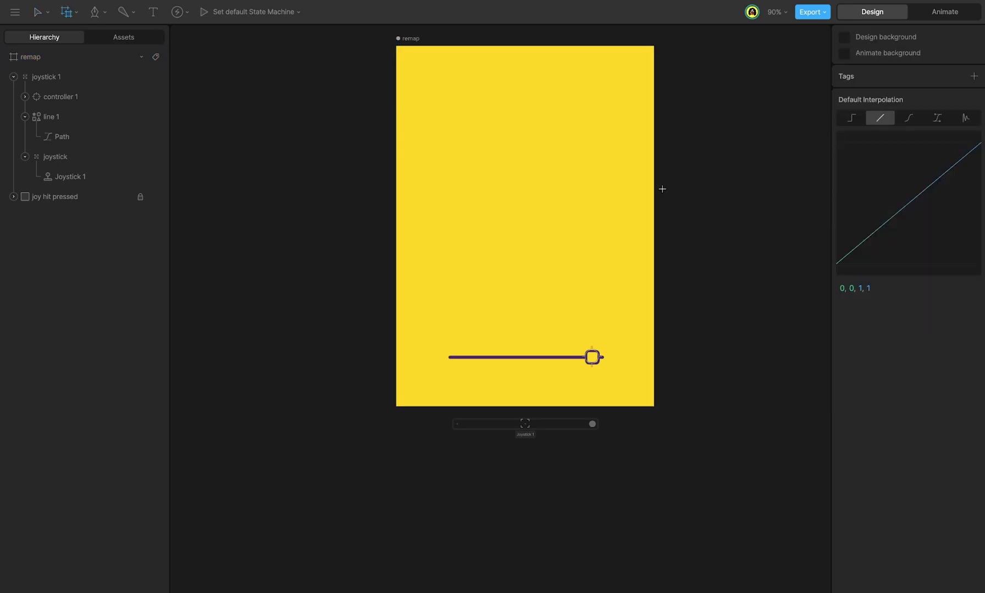
key("n")
left_click(525, 162)
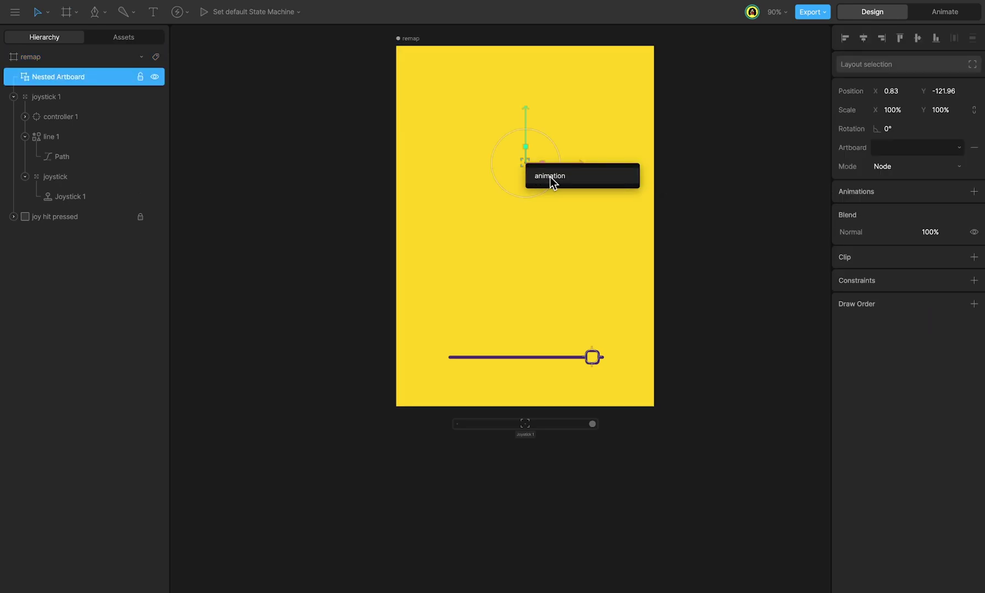
left_click(557, 177)
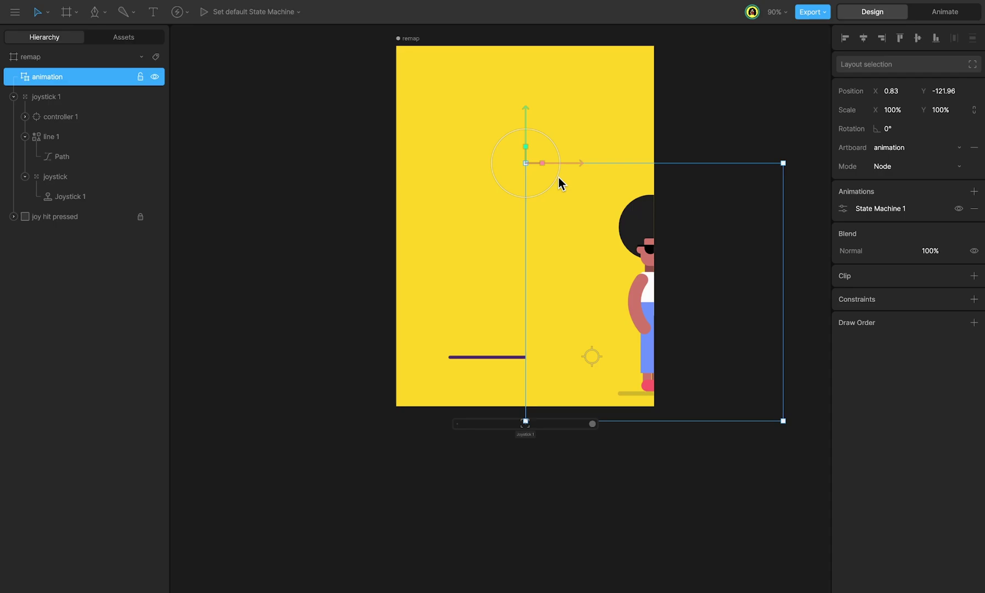
left_click(862, 38)
left_click(917, 38)
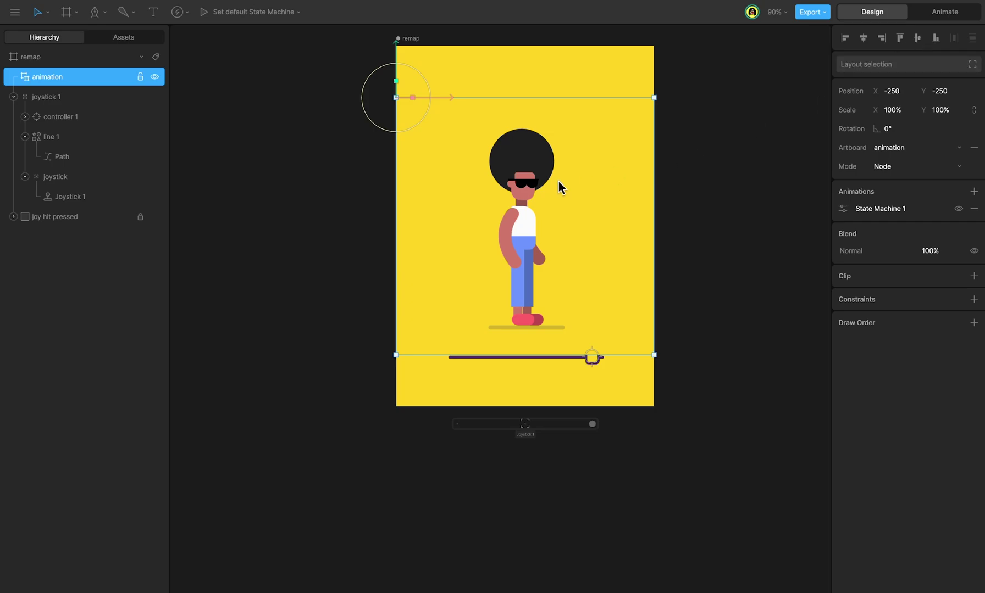
- Hide the animation artboard's yellow FED423 background fill
left_click_drag(275, 172, 583, 228)
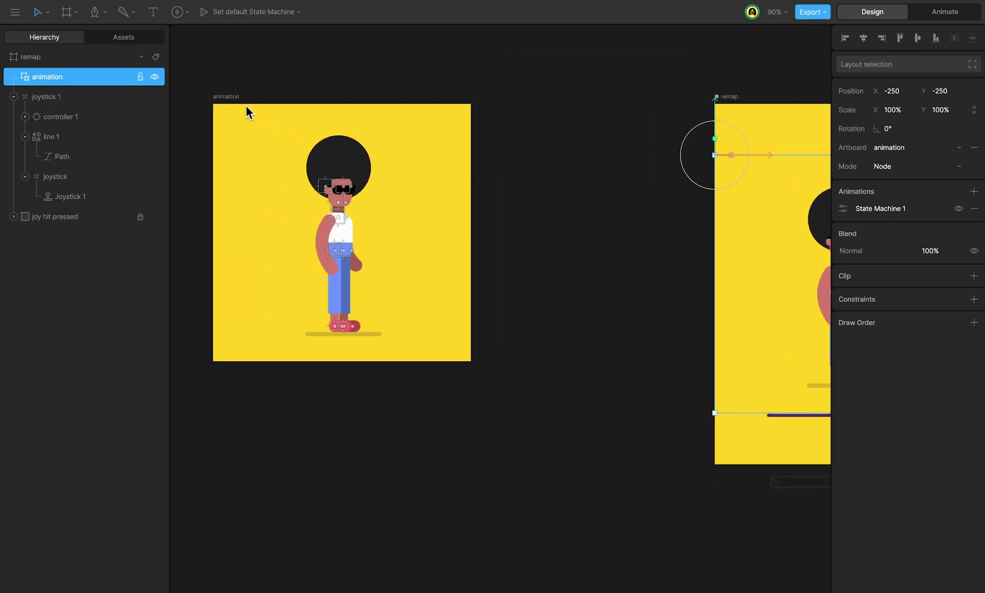
left_click(227, 96)
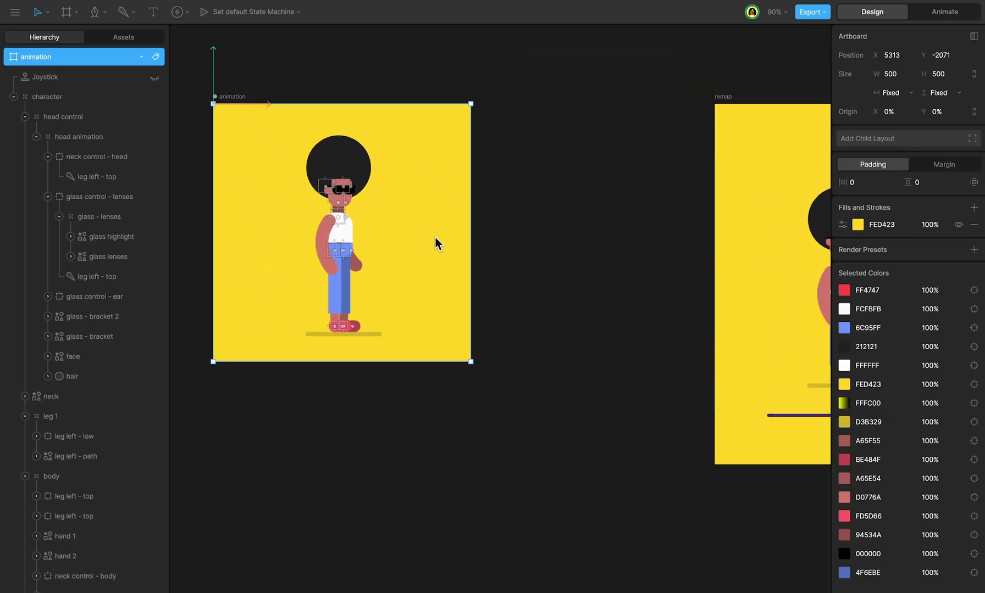
left_click(958, 225)
- Move the nested animation instance higher in the remap artboard, to Y -291.61
left_click_drag(709, 238, 414, 238)
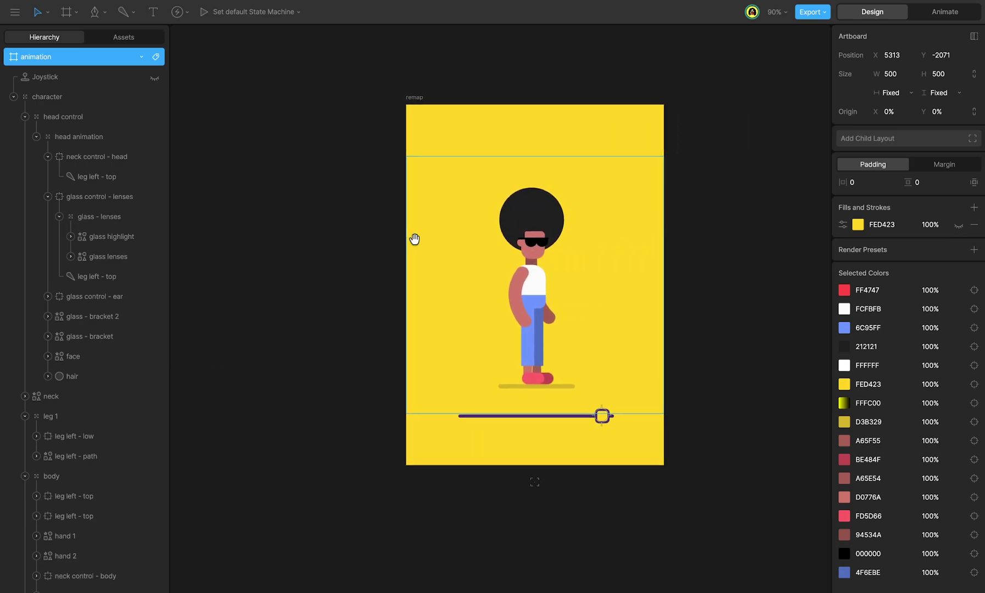
left_click(417, 96)
left_click(406, 116)
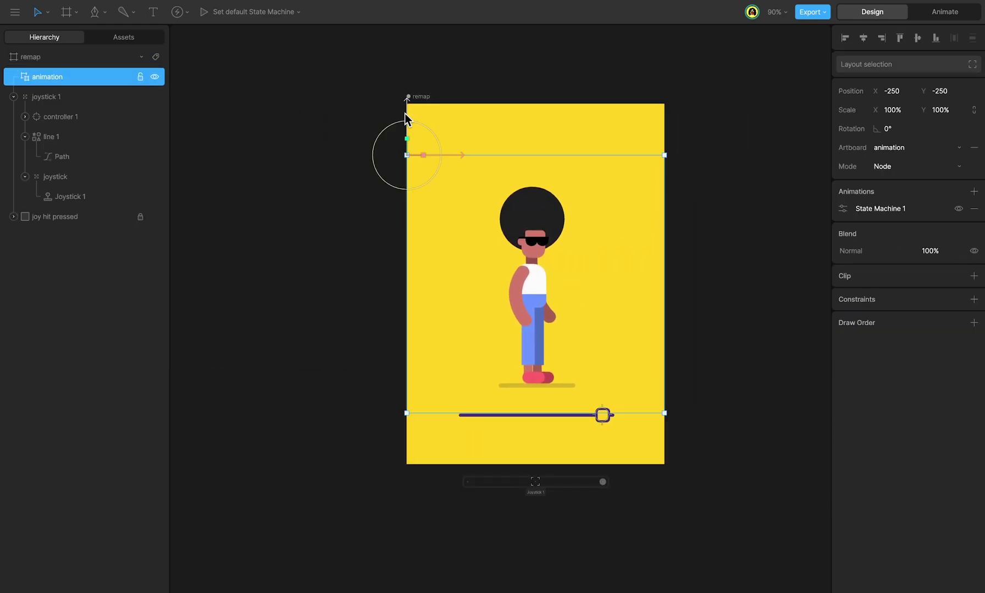
left_click_drag(405, 113, 404, 89)
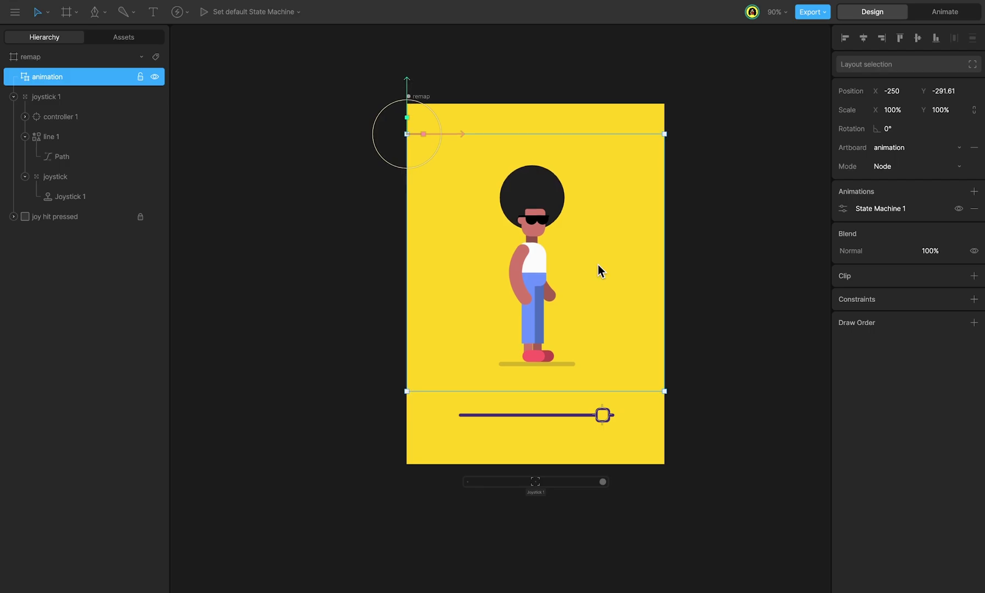
- Replace State Machine 1 on the nested instance with head wiggle as a Simple animation and preview it
left_click(973, 210)
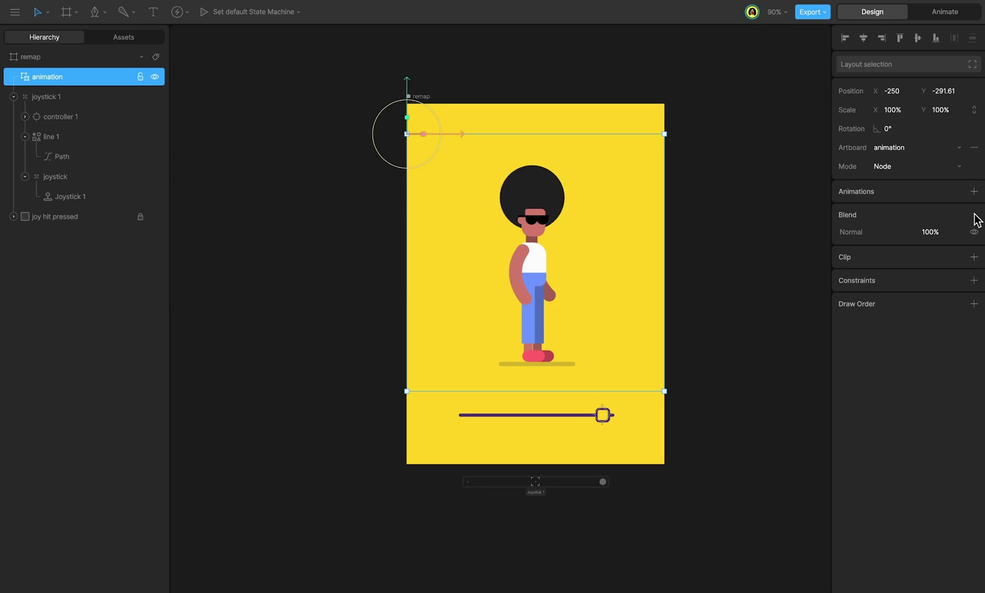
left_click(974, 191)
mouse_move(919, 239)
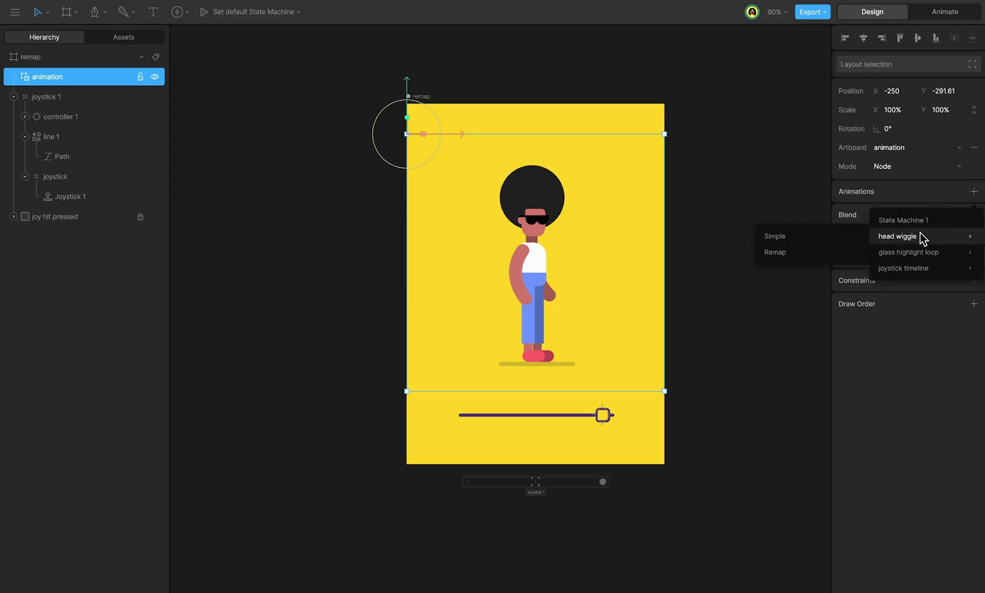
left_click(845, 237)
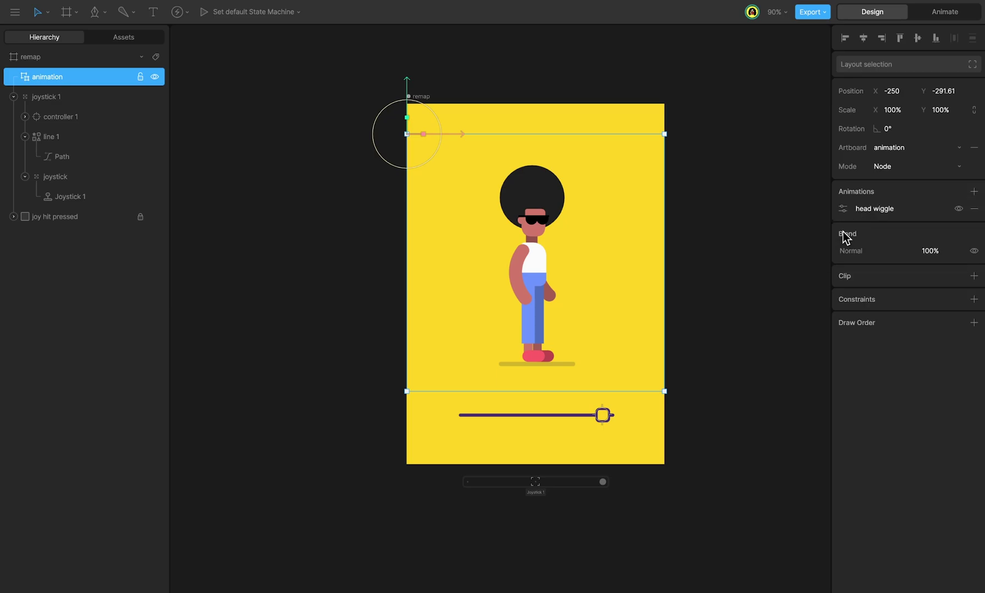
left_click(843, 209)
key("Escape")
key("Tab")
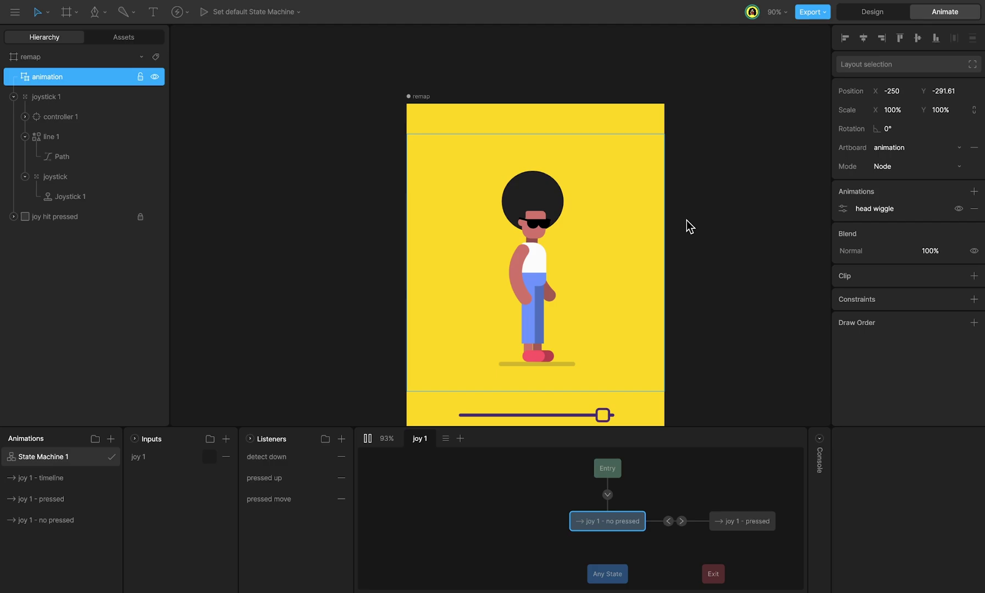
key("Tab")
- Add glass highlight loop as a Simple animation with Playing enabled, then preview in Animate mode
left_click(973, 192)
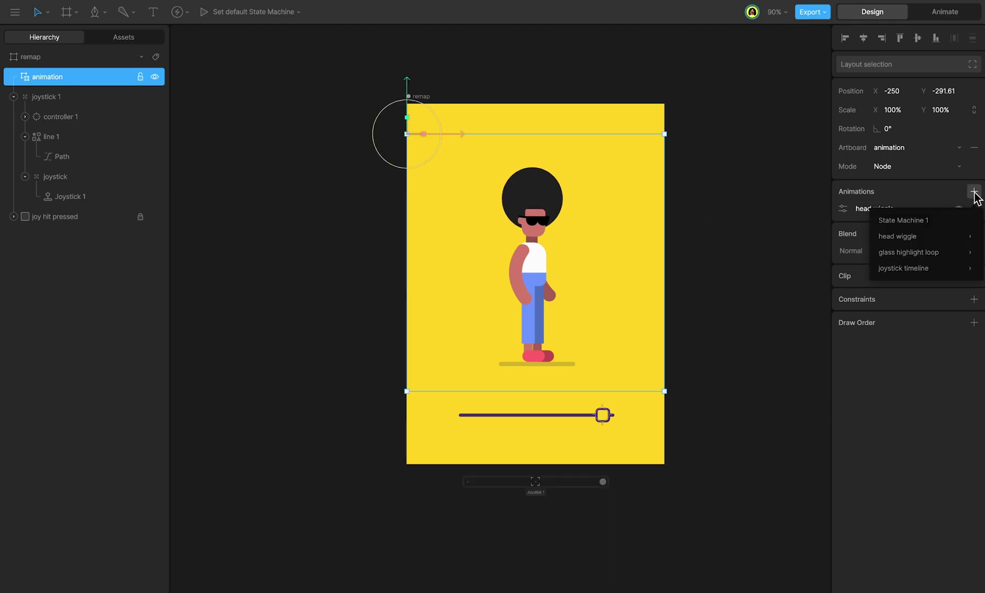
mouse_move(967, 253)
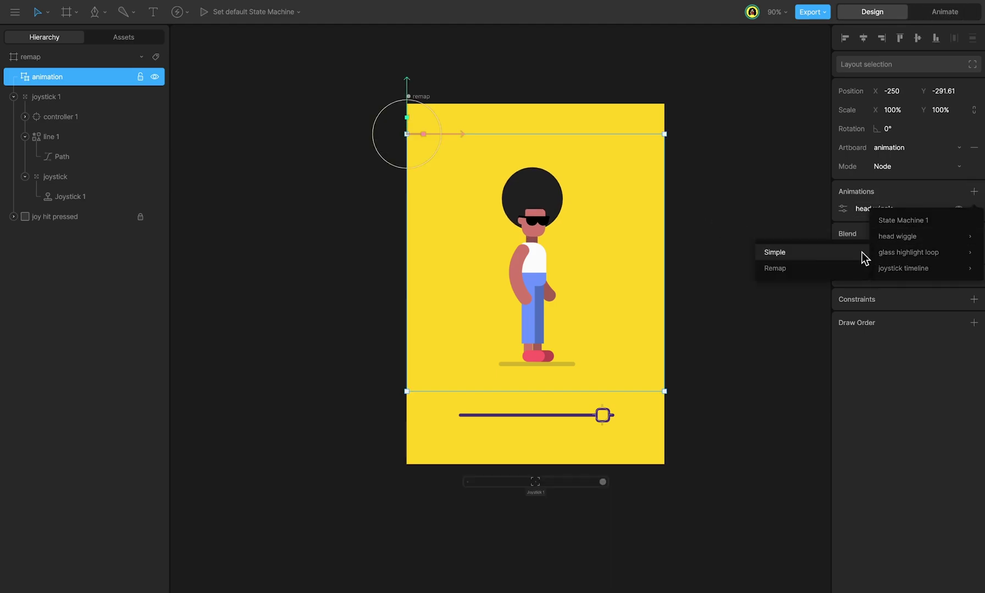
left_click(811, 252)
left_click(842, 228)
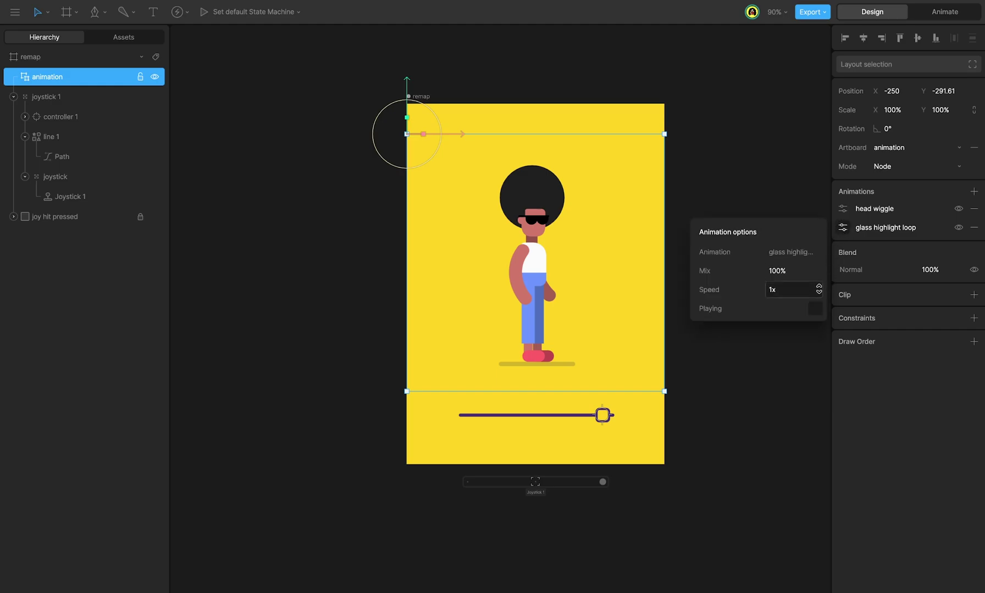
left_click(815, 309)
left_click(866, 243)
key("Tab")
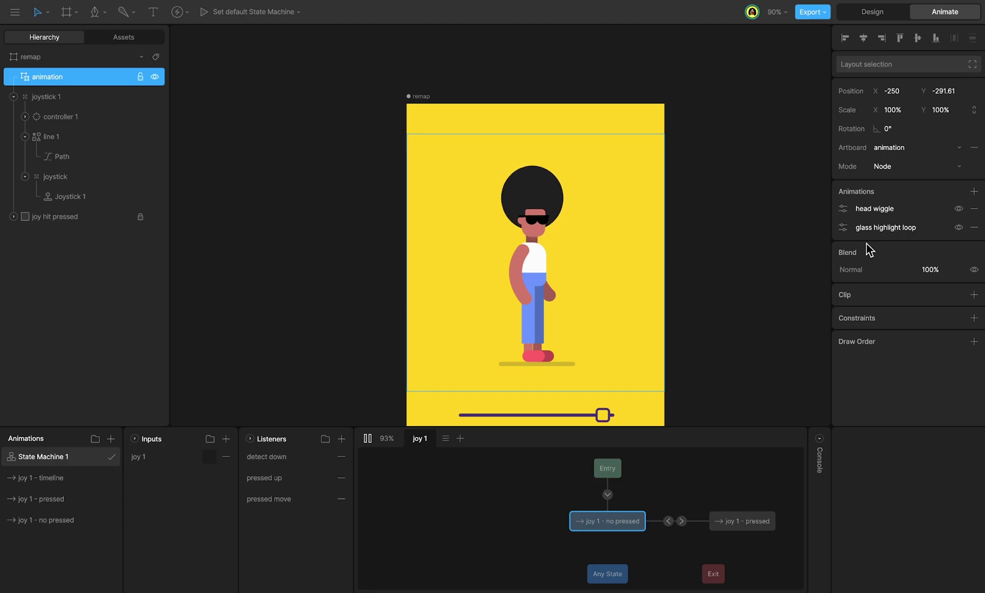
- Add joystick timeline to the nested instance as a Remap animation and sweep its Time value to test the lean
key("Tab")
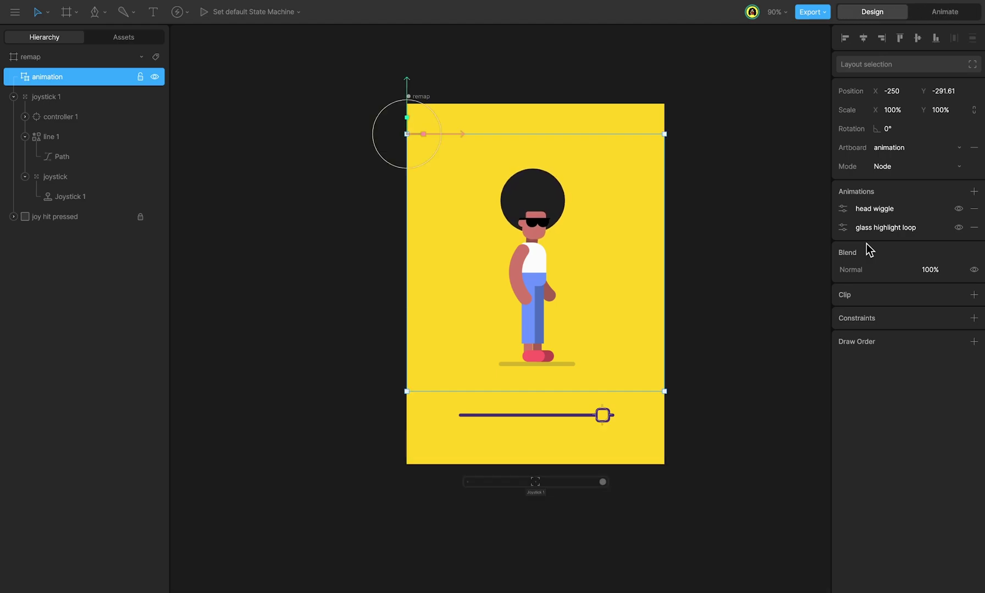
left_click(973, 191)
mouse_move(928, 273)
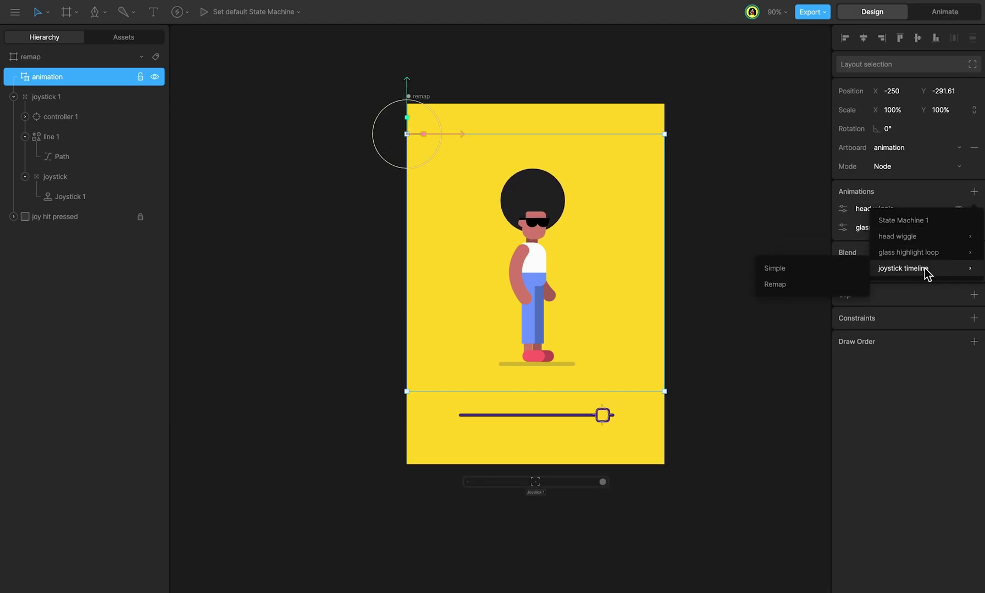
left_click(834, 286)
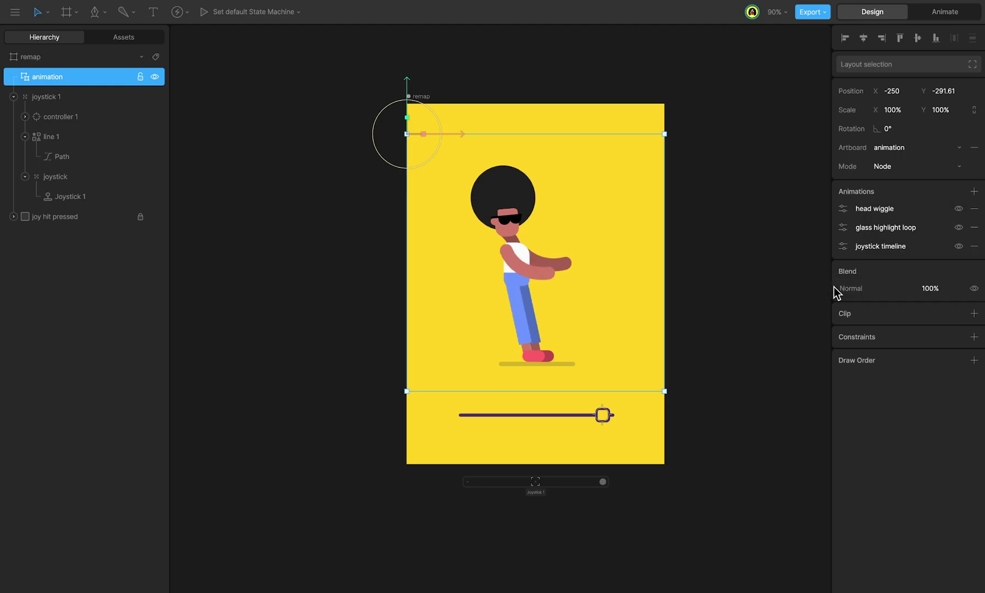
left_click(844, 247)
left_click(811, 306)
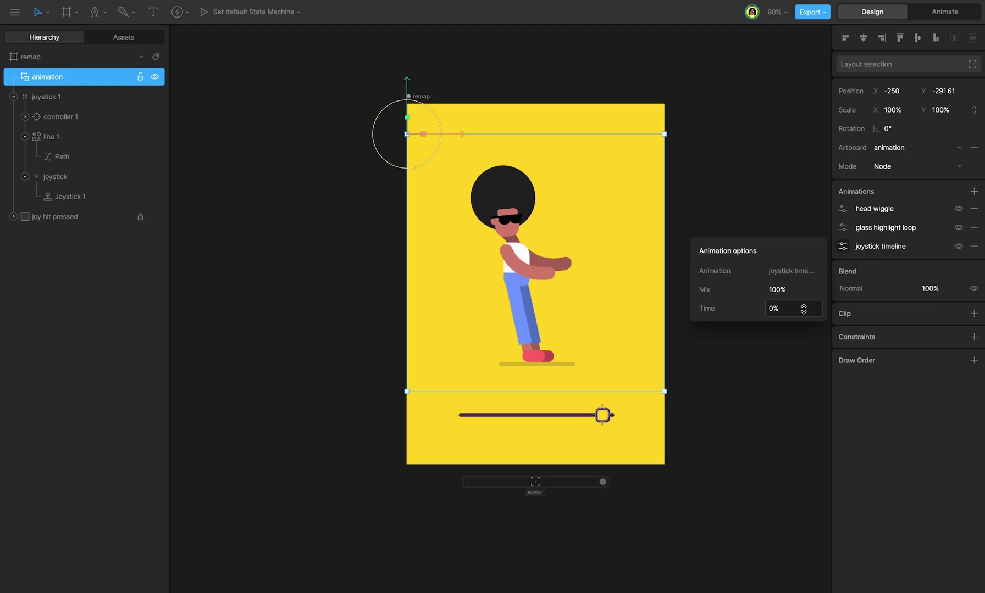
type("99")
left_click_drag(830, 20, 799, 154)
left_click(842, 246)
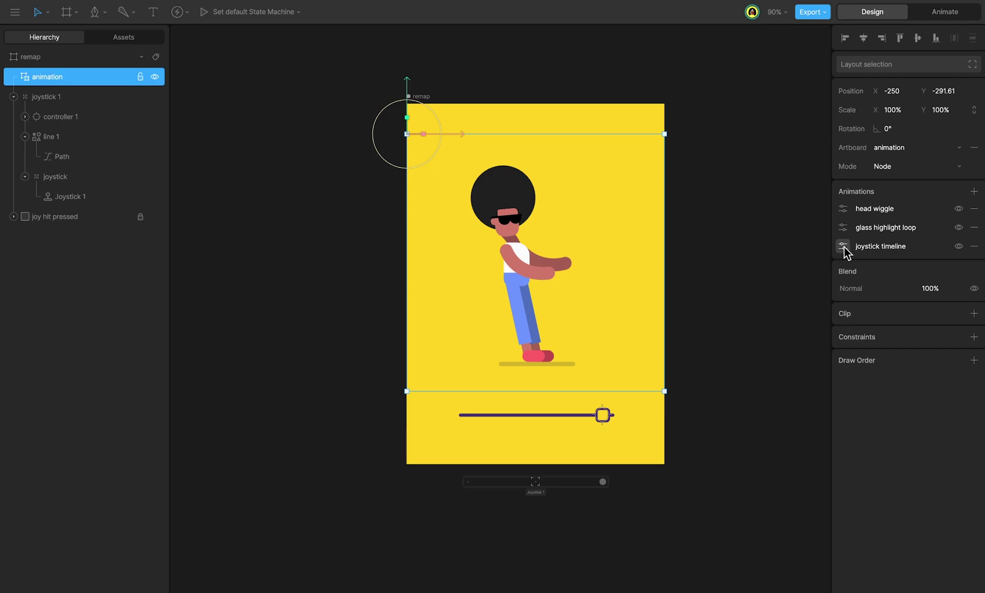
- In joy 1 - timeline, key the joystick timeline's remap Time at 0% on frame 0
key("Tab")
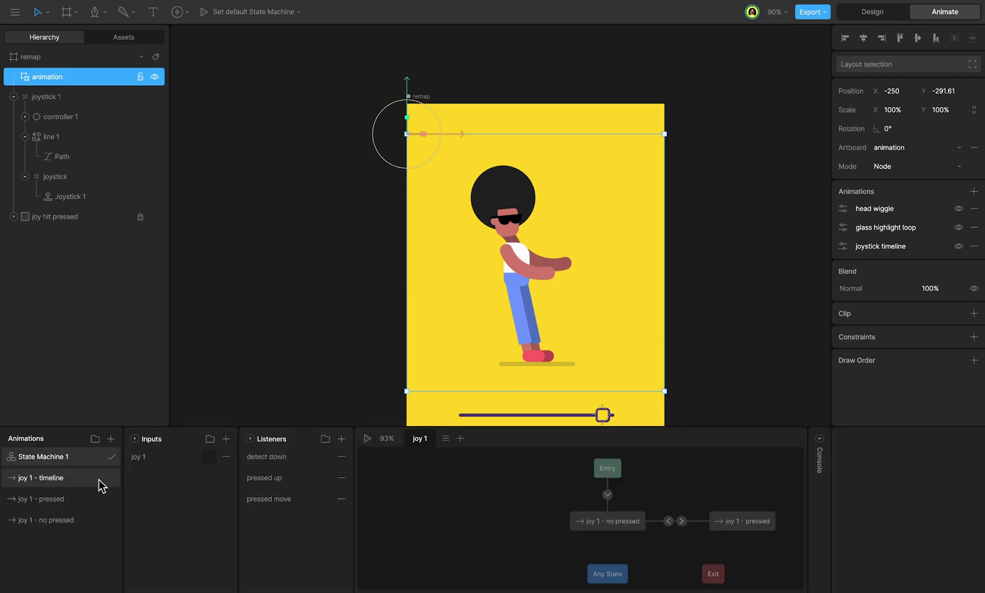
left_click(80, 482)
left_click(314, 449)
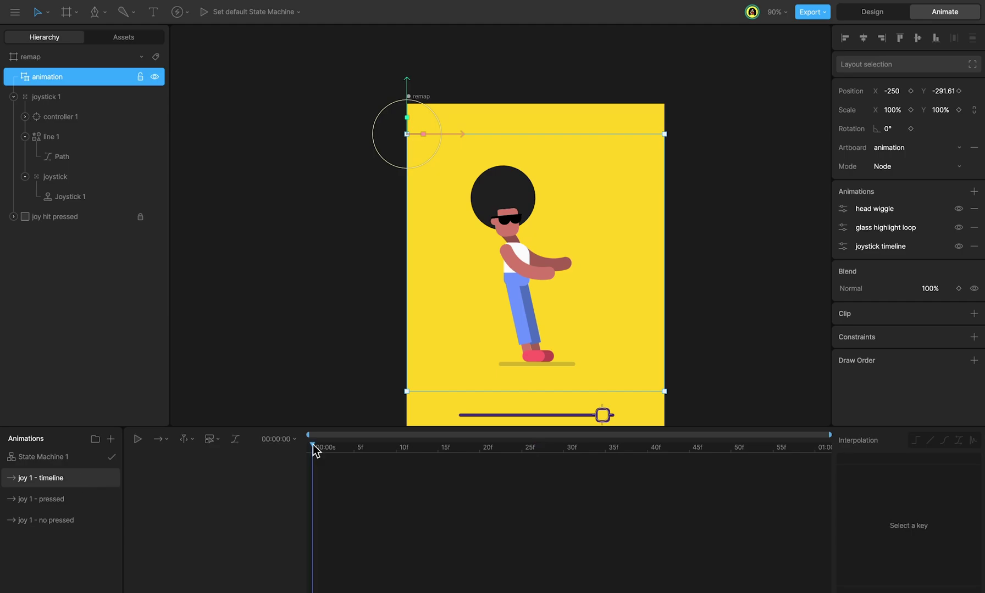
left_click(842, 246)
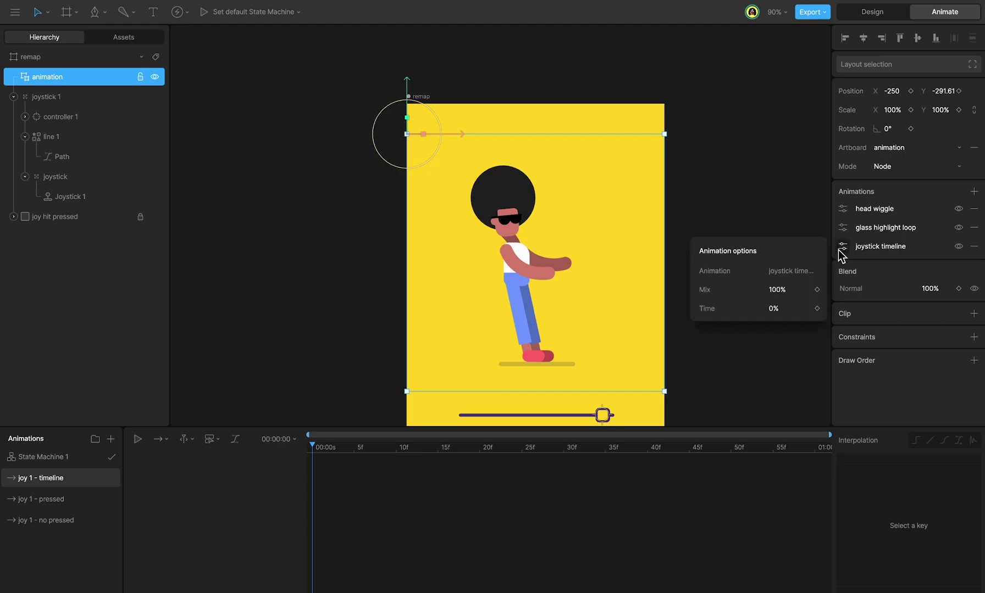
left_click(817, 308)
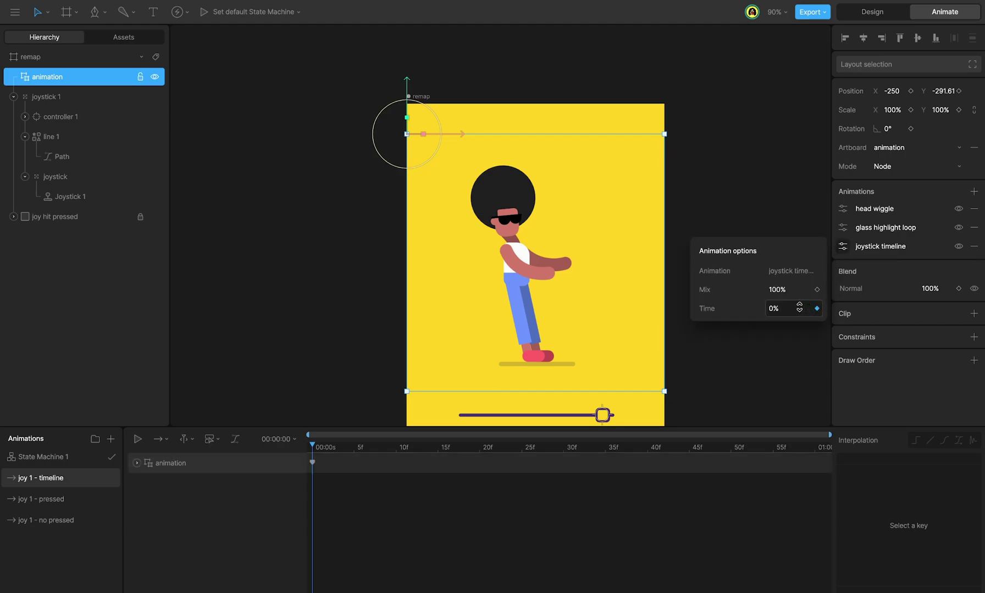
- Key the remap Time at 100% at 01:00 and scrub back to preview the lean
left_click_drag(317, 446, 818, 457)
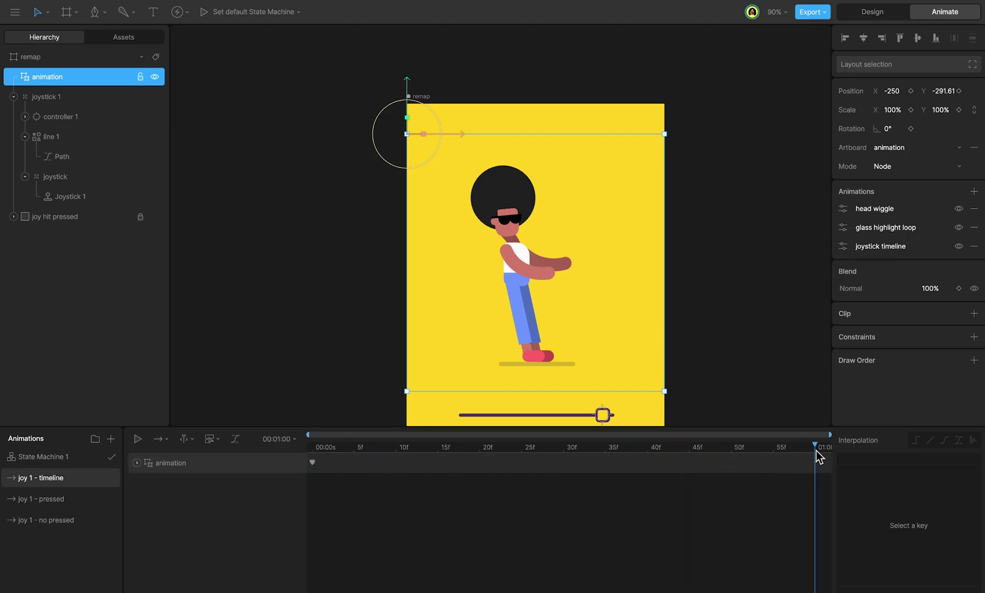
left_click(843, 246)
left_click(799, 306)
type("1")
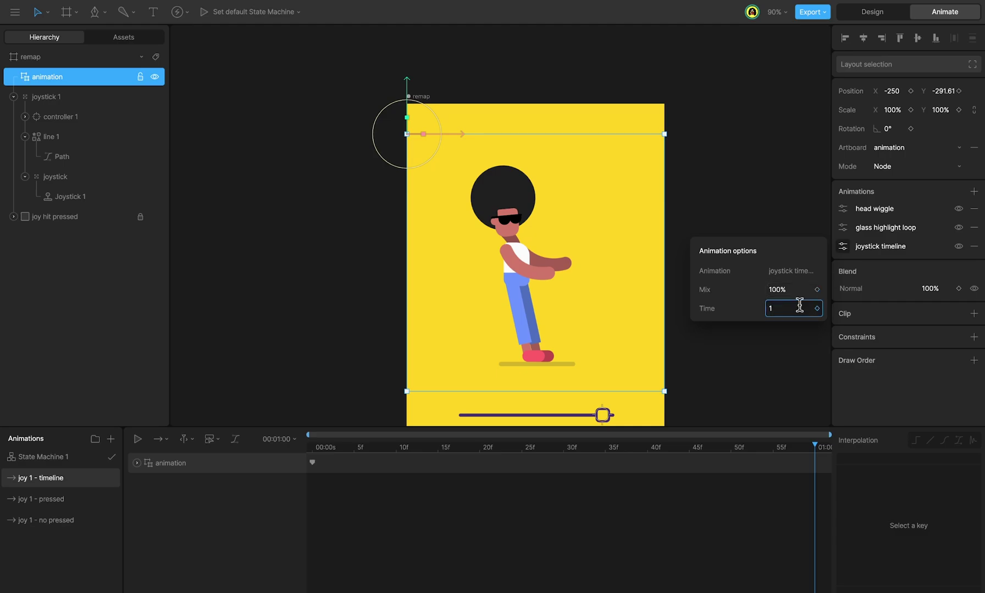
key("Return")
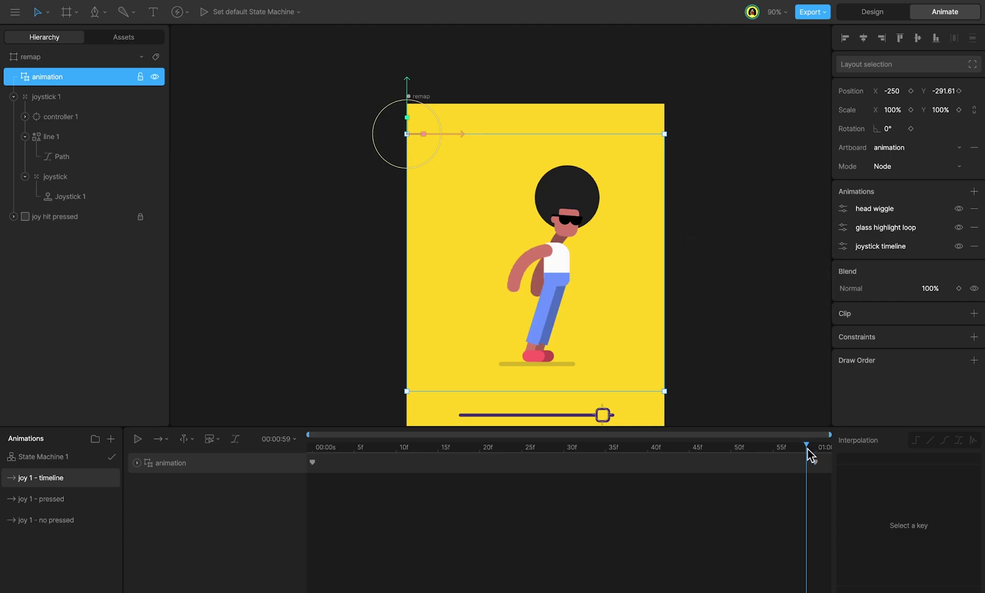
left_click_drag(813, 450, 285, 468)
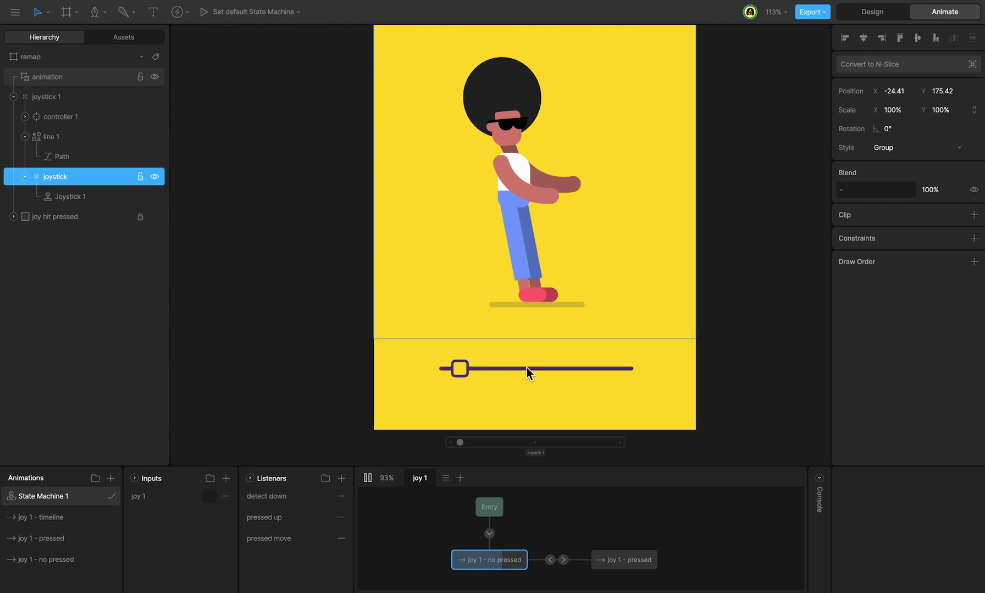
- Slide the joystick knob to lean the nested character, then push the top slider to its far end
mouse_move(462, 372)
left_mouse_down()
mouse_move(625, 372)
mouse_move(441, 373)
mouse_move(624, 376)
mouse_move(453, 380)
left_mouse_up()
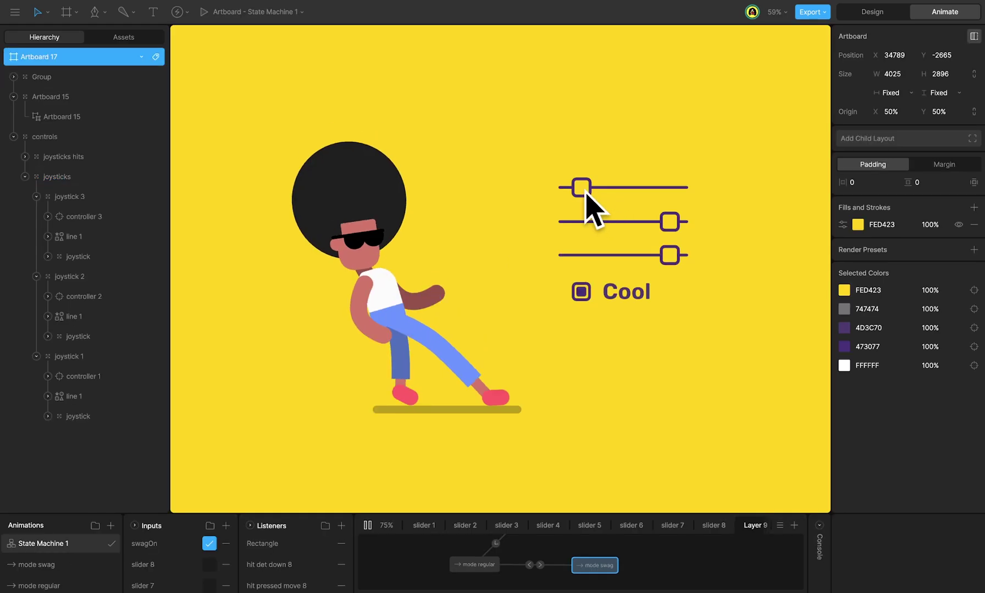
left_click_drag(582, 191, 567, 229)
- Uncheck Cool and drag the top and middle sliders so the character leans backward
left_click(582, 292)
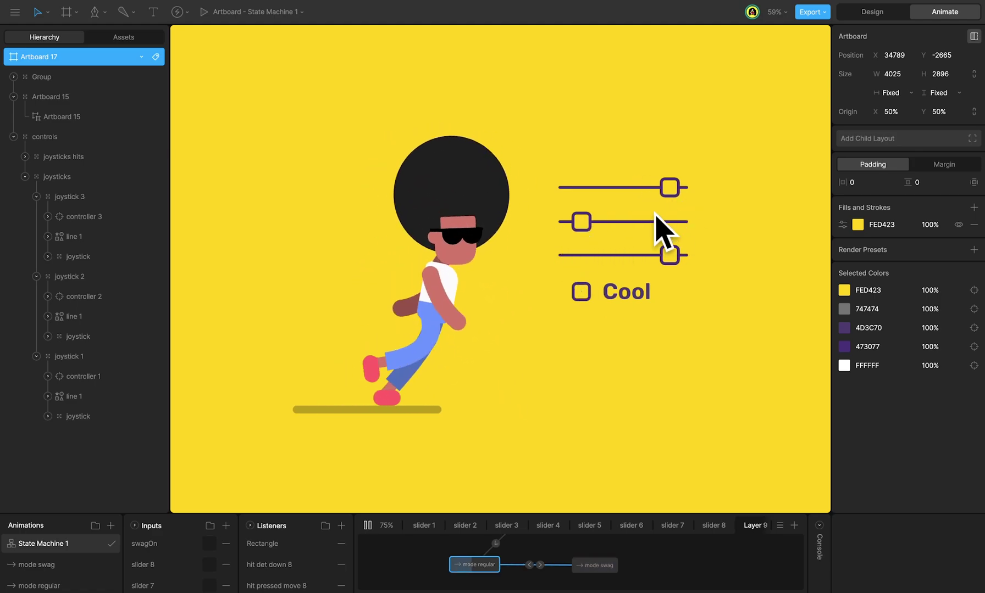
left_click_drag(669, 188, 669, 231)
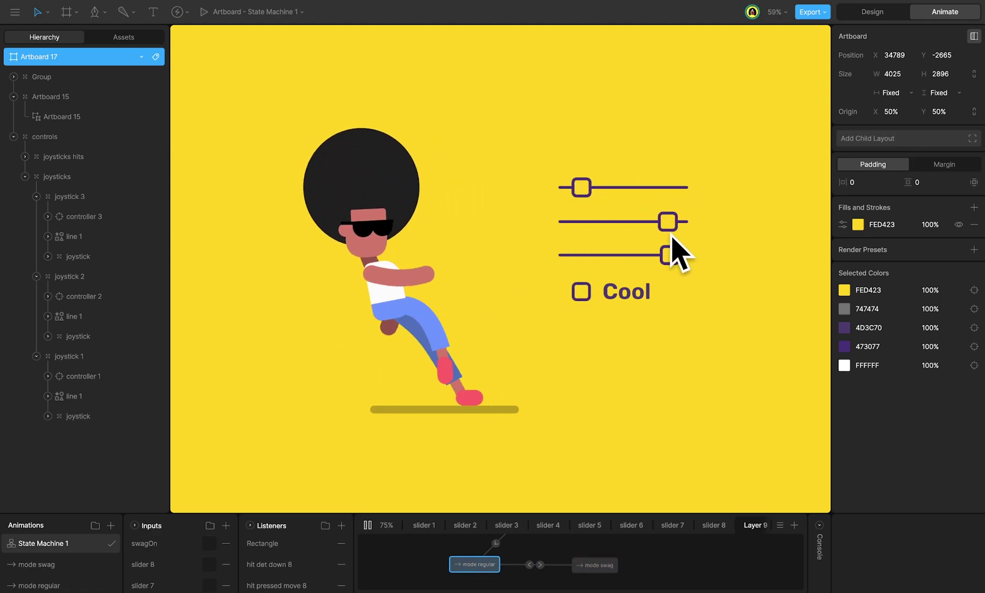